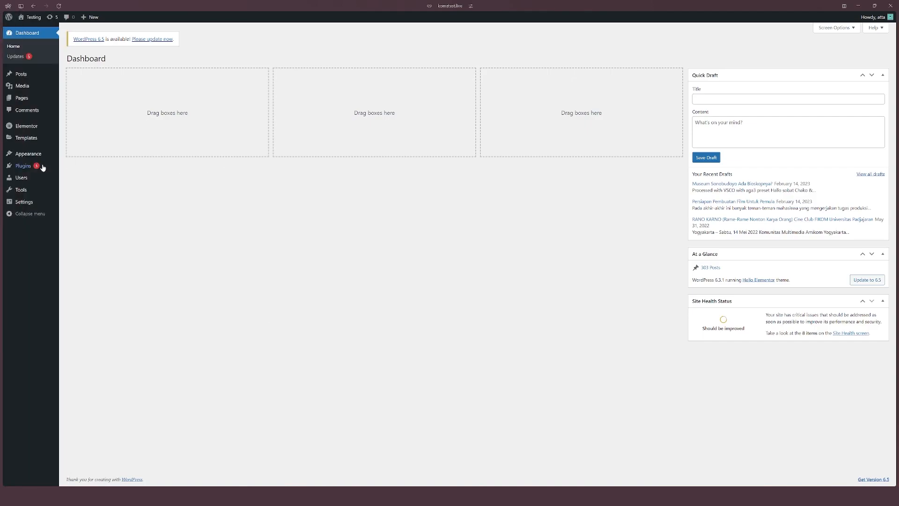
Step: Open the Themes page and browse the available themes to add
{"action": "mouse_move", "coordinate": [21, 168]}
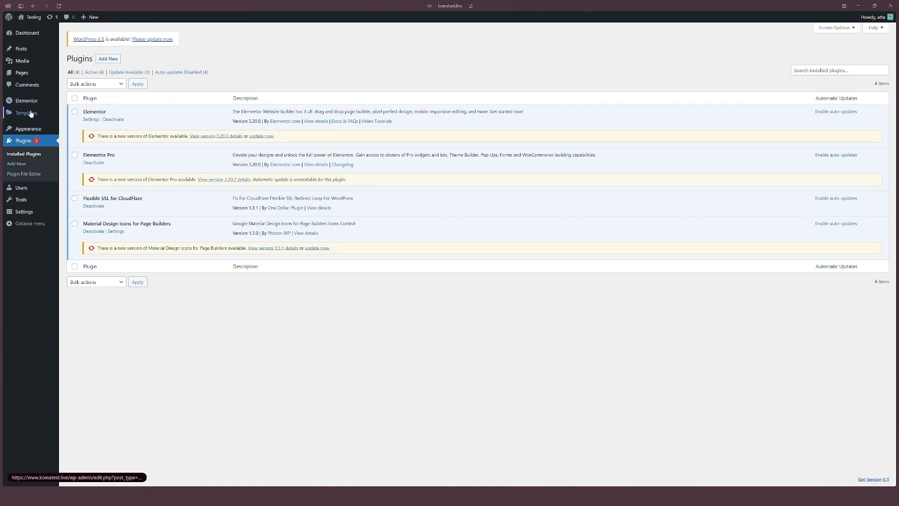
{"action": "mouse_move", "coordinate": [29, 133]}
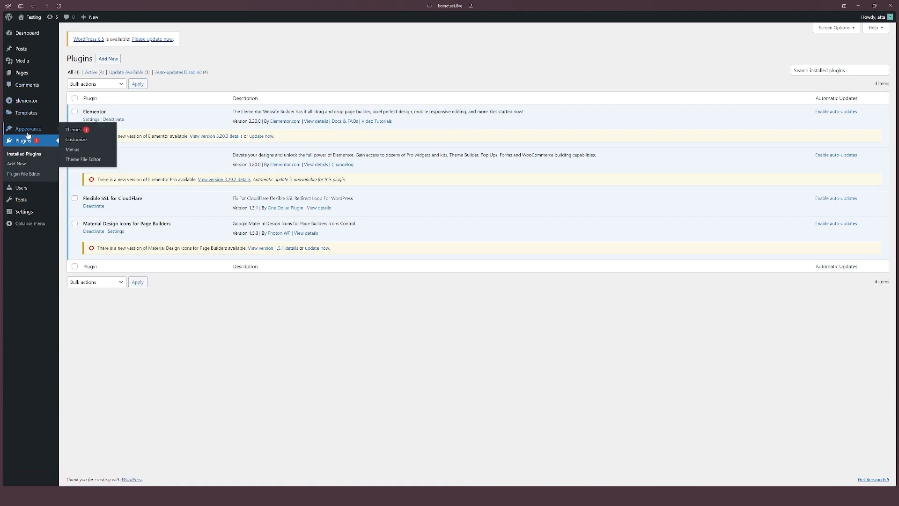
{"action": "left_click", "coordinate": [75, 130]}
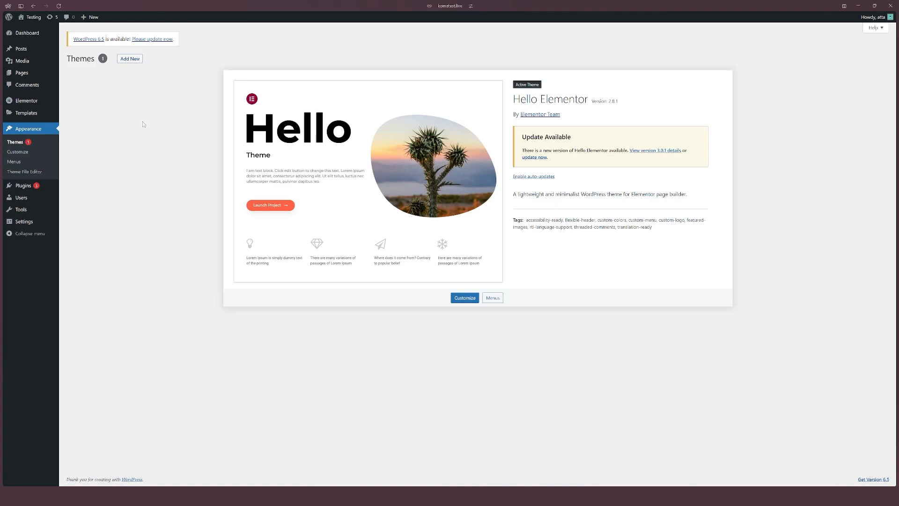
{"action": "left_click", "coordinate": [131, 59]}
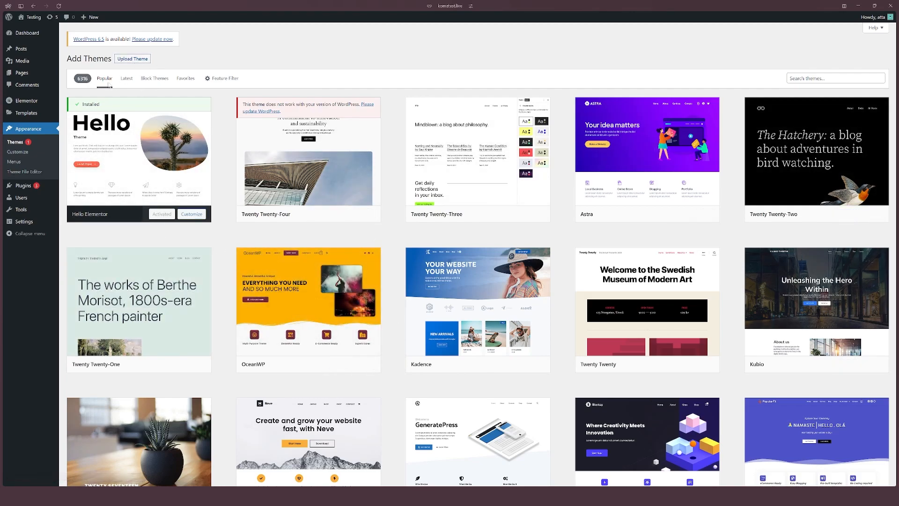
{"action": "key", "text": "alt+Left"}
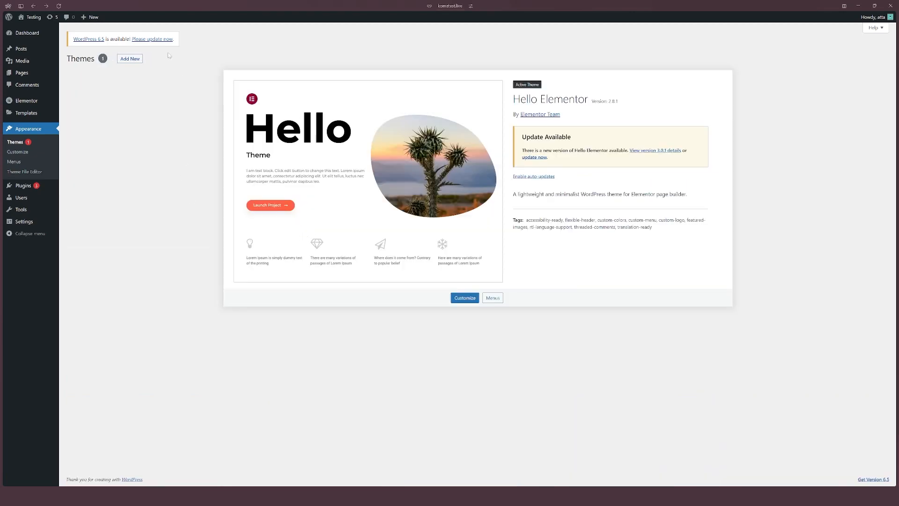
{"action": "left_click", "coordinate": [130, 58]}
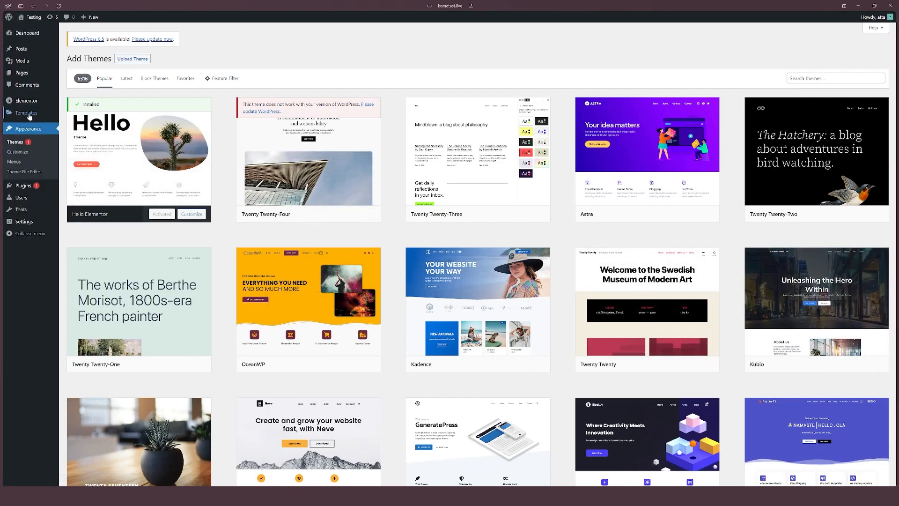
Step: Open Elementor's settings and review the General, Integrations, Advanced and Features tabs
{"action": "mouse_move", "coordinate": [31, 115]}
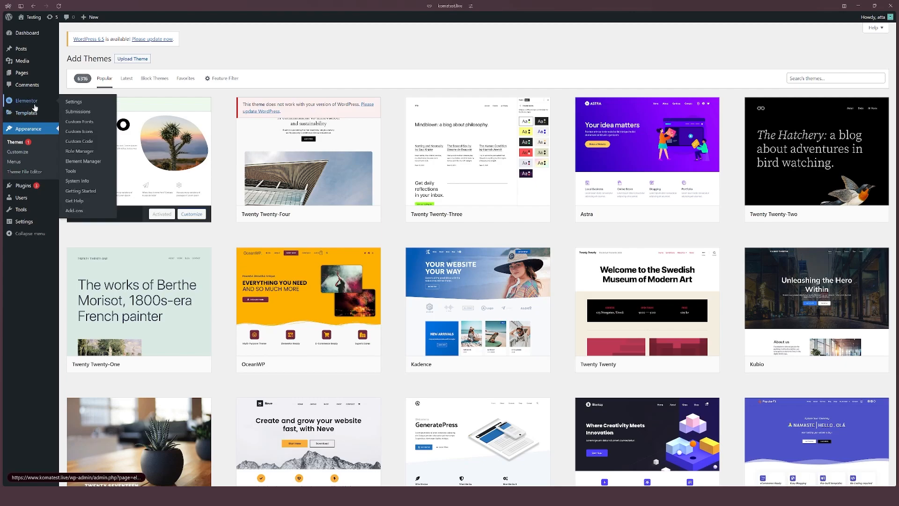
{"action": "left_click", "coordinate": [73, 103]}
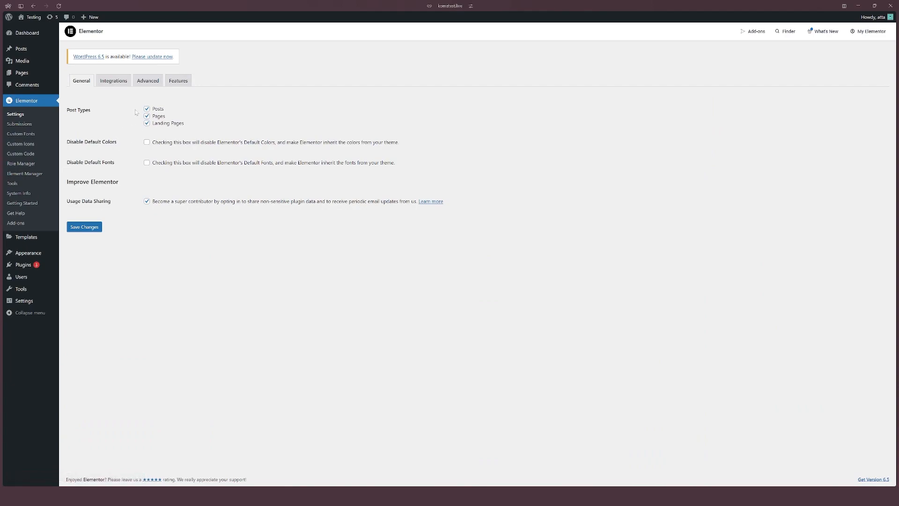
{"action": "left_click", "coordinate": [108, 85]}
{"action": "scroll", "coordinate": [108, 85], "scroll_direction": "down", "scroll_amount": 5}
{"action": "scroll", "coordinate": [140, 87], "scroll_direction": "up", "scroll_amount": 5}
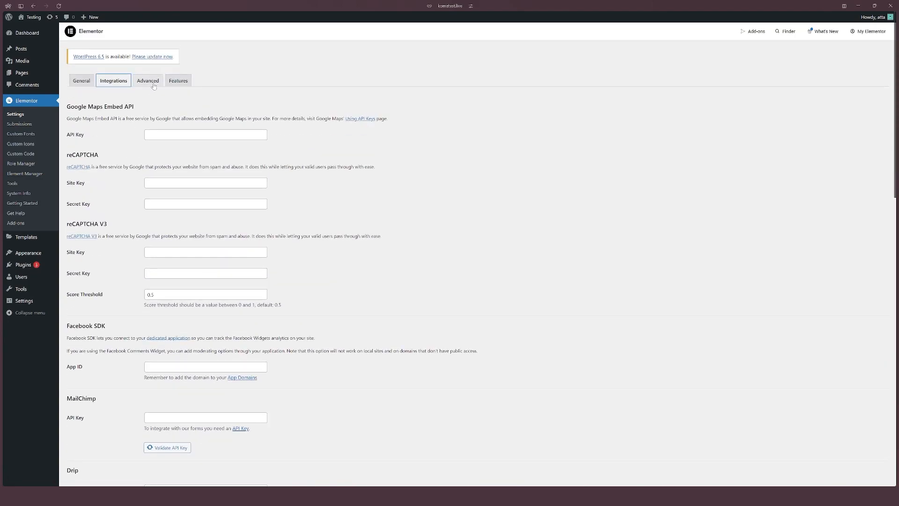
{"action": "left_click", "coordinate": [152, 86]}
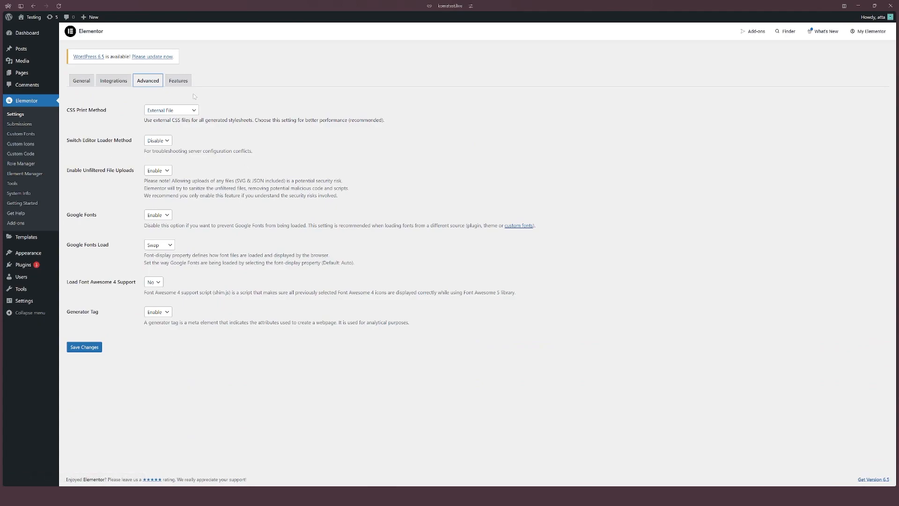
{"action": "left_click", "coordinate": [181, 82]}
{"action": "scroll", "coordinate": [244, 146], "scroll_direction": "down", "scroll_amount": 2}
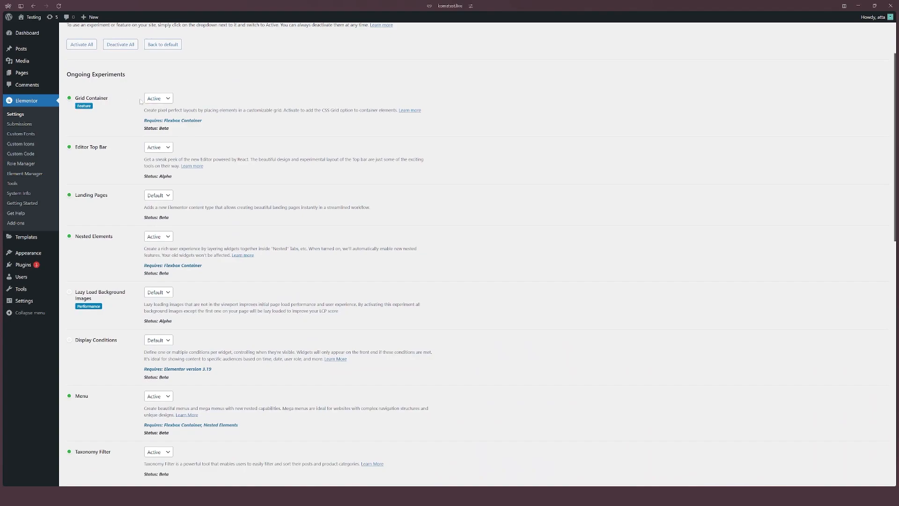
Step: Check the Grid Container and Menu experiments in the Features list
{"action": "left_click", "coordinate": [158, 104]}
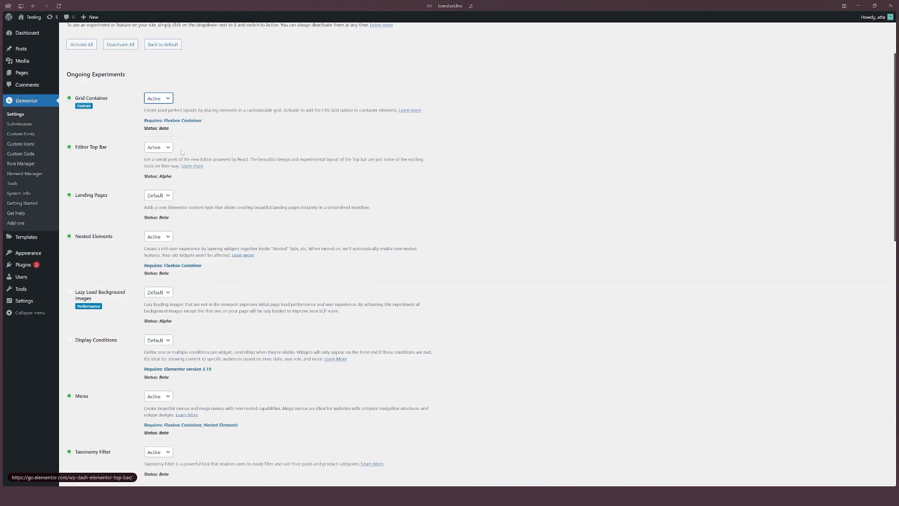
{"action": "scroll", "coordinate": [127, 142], "scroll_direction": "down", "scroll_amount": 2}
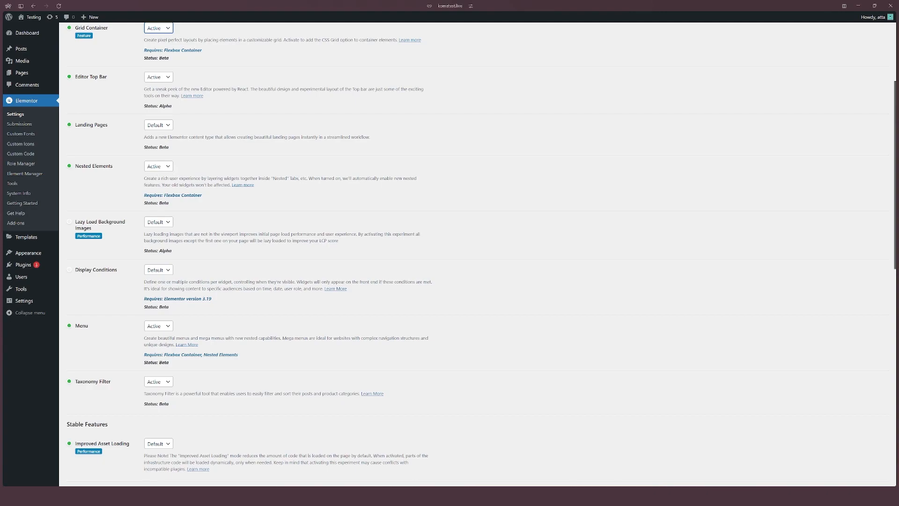
{"action": "scroll", "coordinate": [181, 174], "scroll_direction": "down", "scroll_amount": 1}
{"action": "left_click", "coordinate": [165, 290]}
{"action": "left_click", "coordinate": [166, 292]}
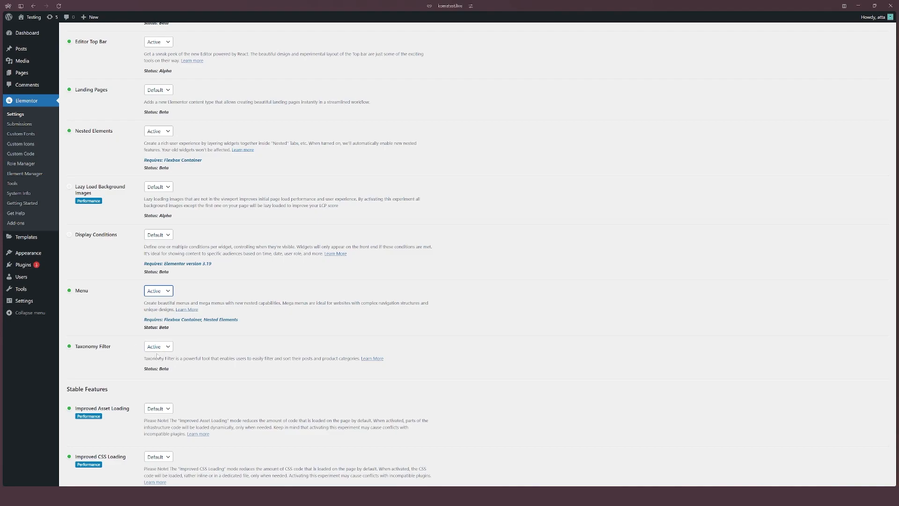
{"action": "scroll", "coordinate": [162, 345], "scroll_direction": "up", "scroll_amount": 5}
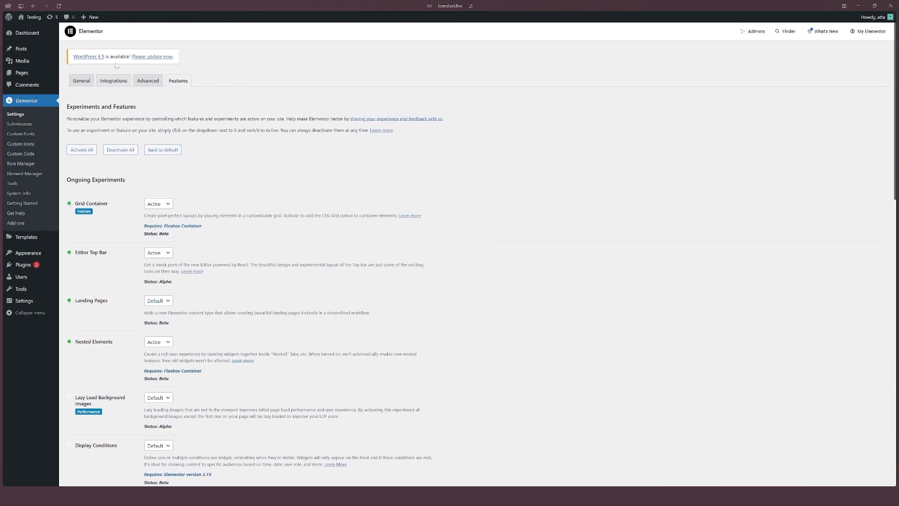
Step: Create a new page titled Home
{"action": "mouse_move", "coordinate": [28, 78]}
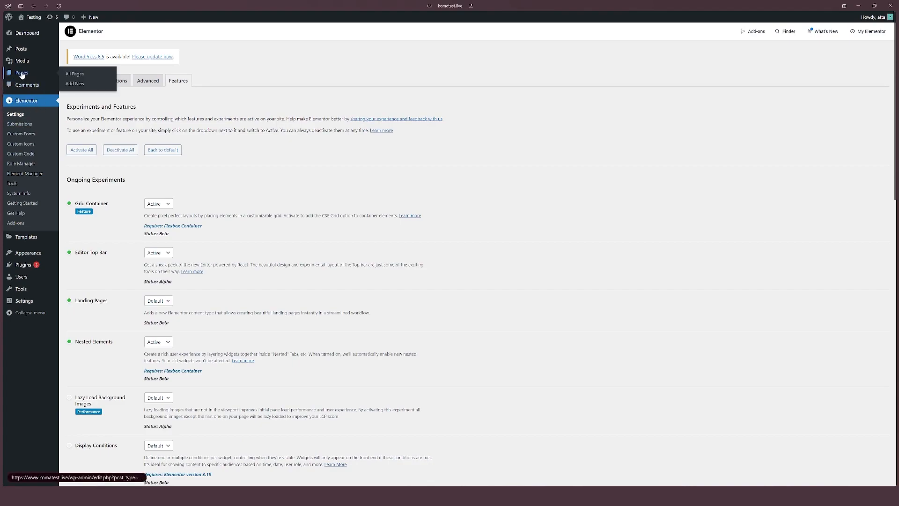
{"action": "left_click", "coordinate": [22, 75]}
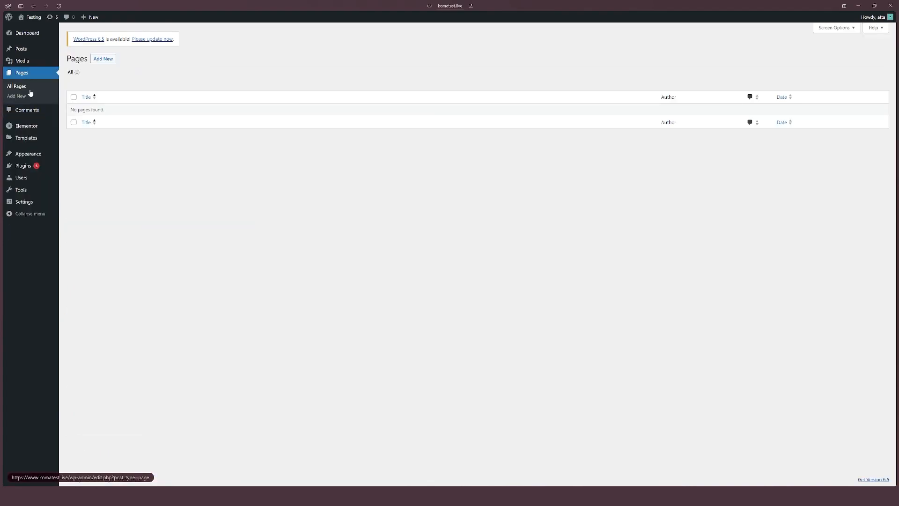
{"action": "left_click", "coordinate": [104, 60]}
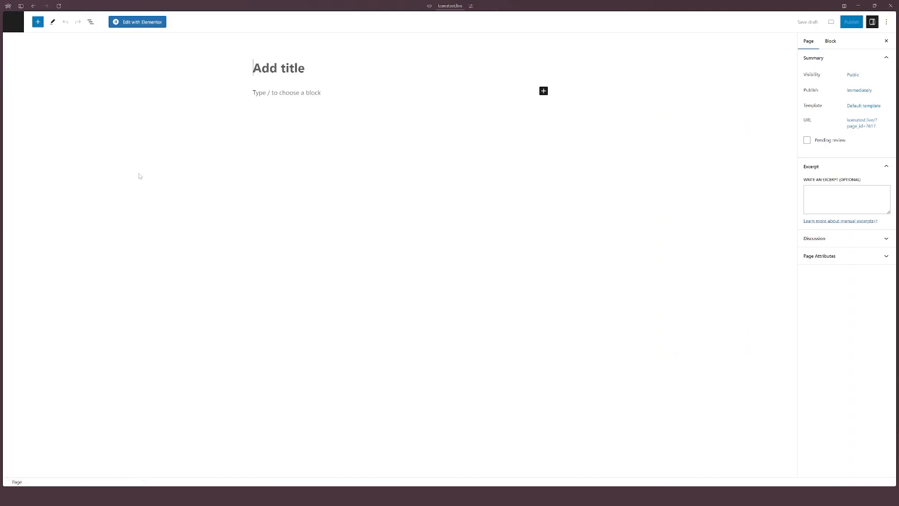
{"action": "type", "text": "Home"}
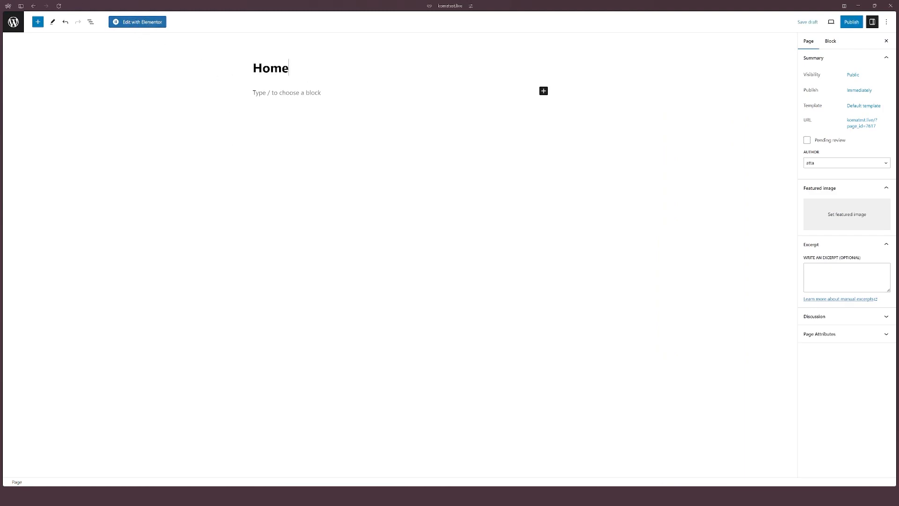
Step: Edit the page with Elementor and change the global Primary colour in Site Settings to a light orange
{"action": "left_click", "coordinate": [145, 23]}
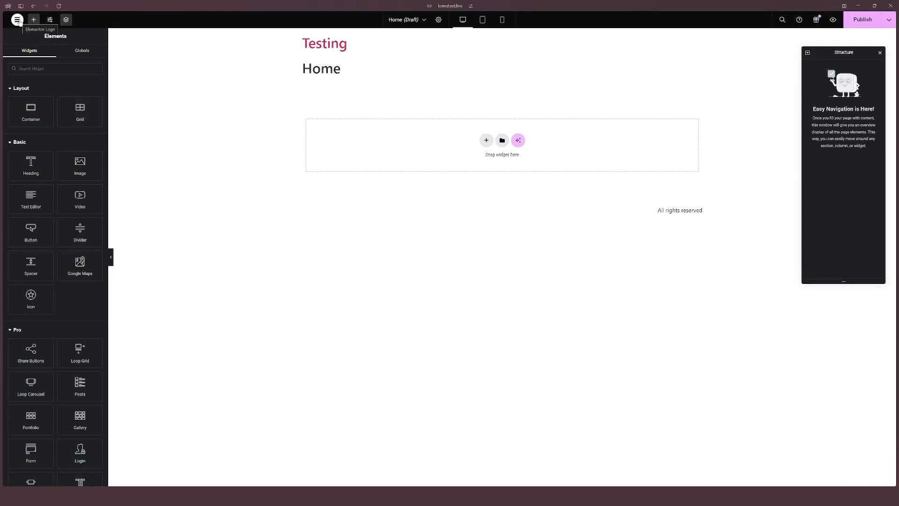
{"action": "left_click", "coordinate": [50, 21]}
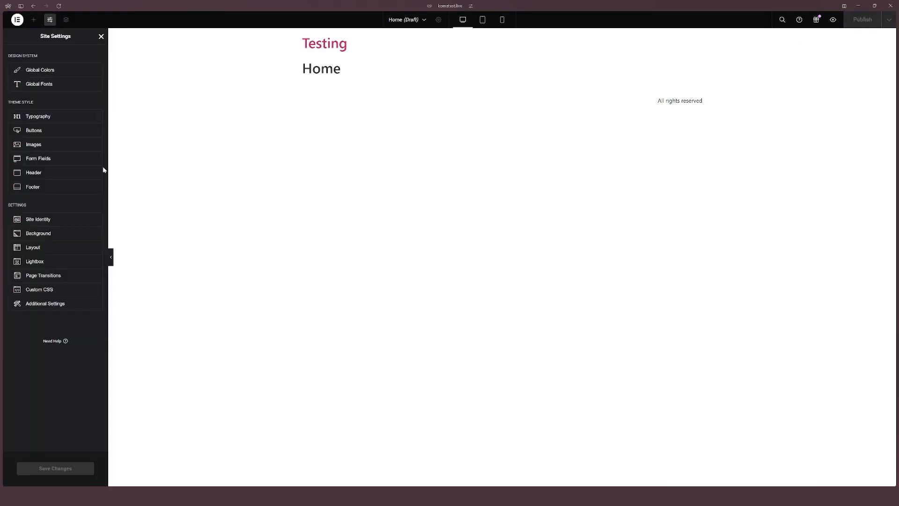
{"action": "left_click", "coordinate": [41, 70]}
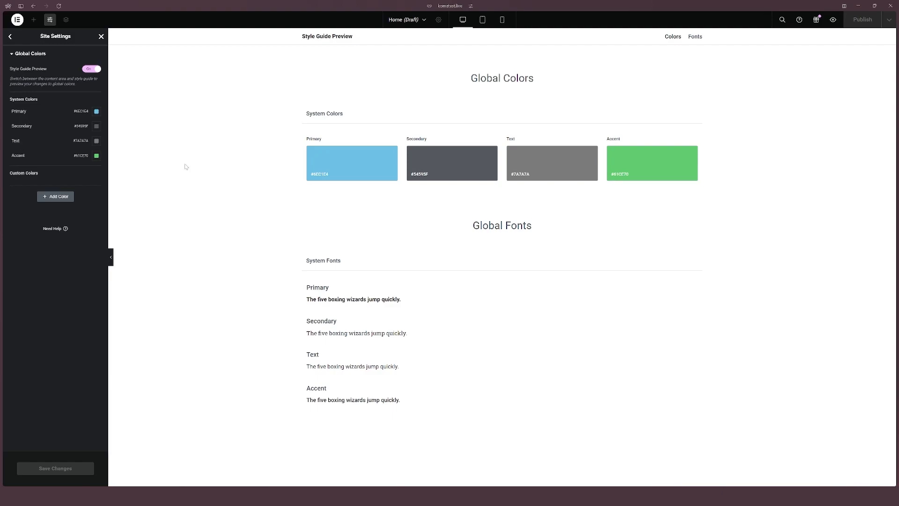
{"action": "left_click", "coordinate": [97, 112]}
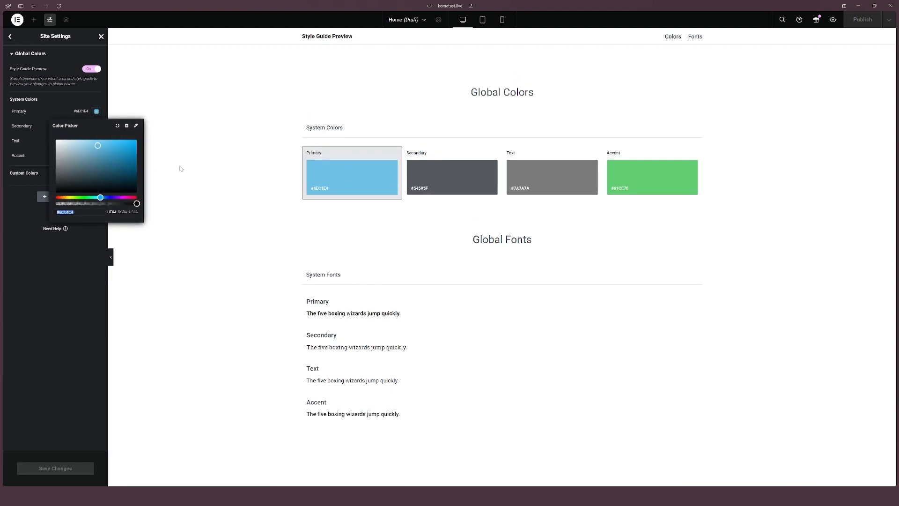
{"action": "left_click_drag", "start_coordinate": [102, 201], "coordinate": [66, 200]}
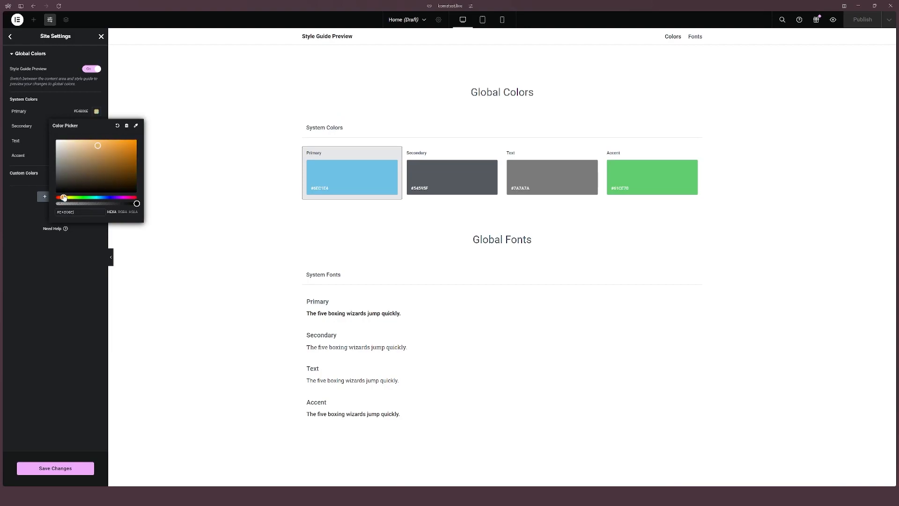
{"action": "mouse_move", "coordinate": [99, 149]}
{"action": "left_mouse_down"}
{"action": "mouse_move", "coordinate": [108, 140]}
{"action": "mouse_move", "coordinate": [91, 140]}
{"action": "mouse_move", "coordinate": [99, 131]}
{"action": "left_mouse_up"}
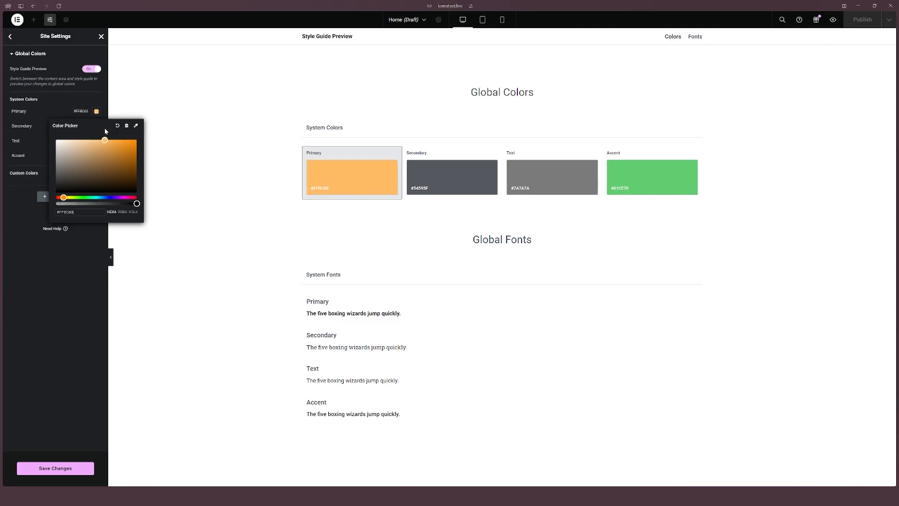
{"action": "left_click", "coordinate": [97, 111]}
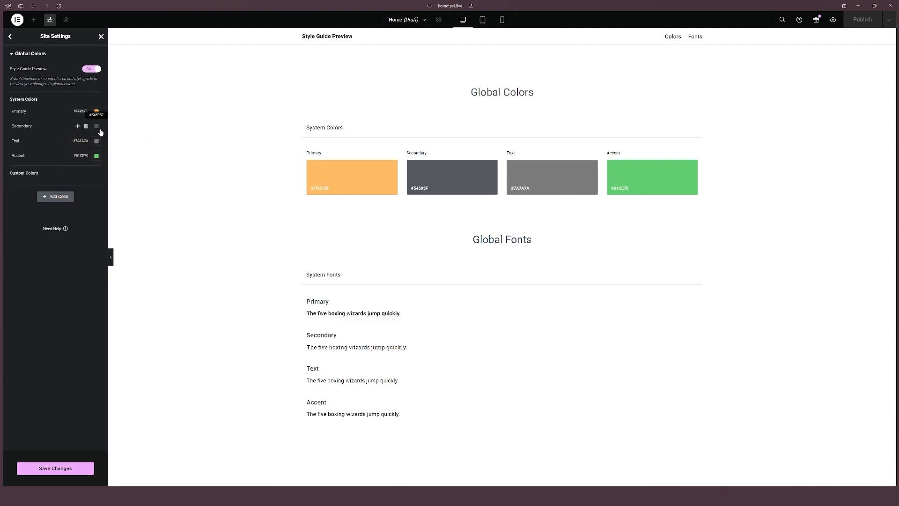
Step: Change the global Secondary colour to a coral red
{"action": "left_click", "coordinate": [97, 126]}
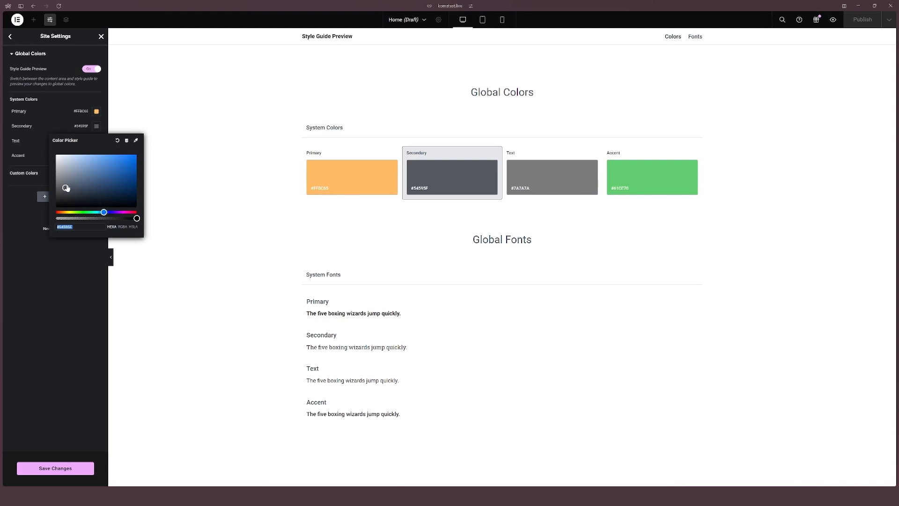
{"action": "type", "text": "#5F5454"}
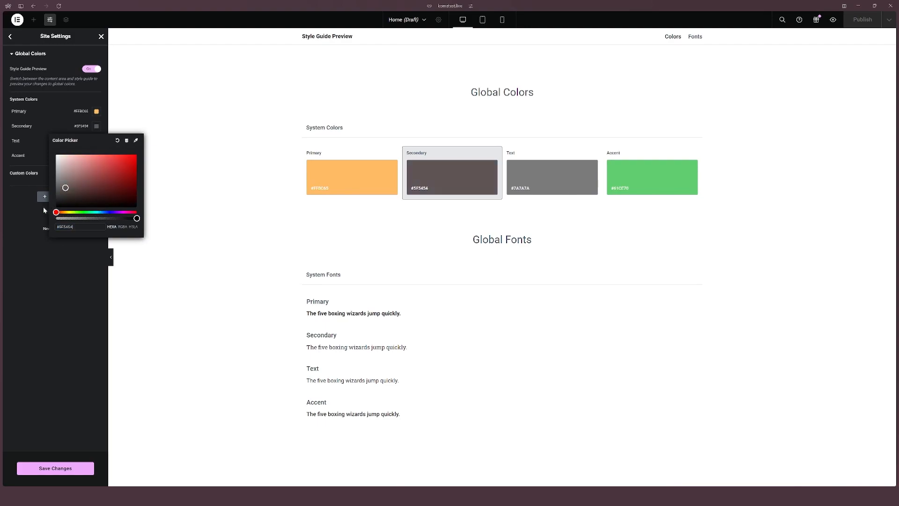
{"action": "left_click_drag", "start_coordinate": [66, 189], "coordinate": [103, 157]}
{"action": "left_click", "coordinate": [55, 124]}
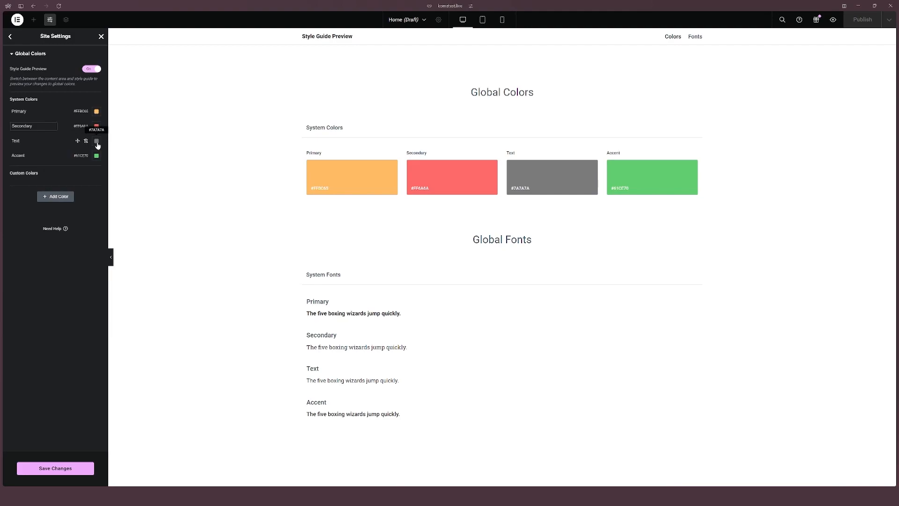
Step: Darken the global Text colour to a near-black grey
{"action": "left_click", "coordinate": [97, 141]}
{"action": "left_click_drag", "start_coordinate": [56, 196], "coordinate": [45, 212]}
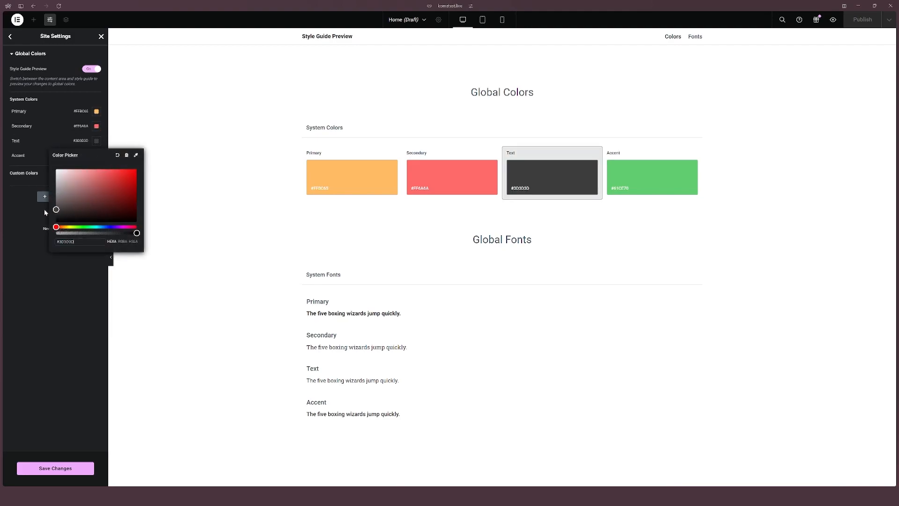
{"action": "left_click", "coordinate": [42, 211]}
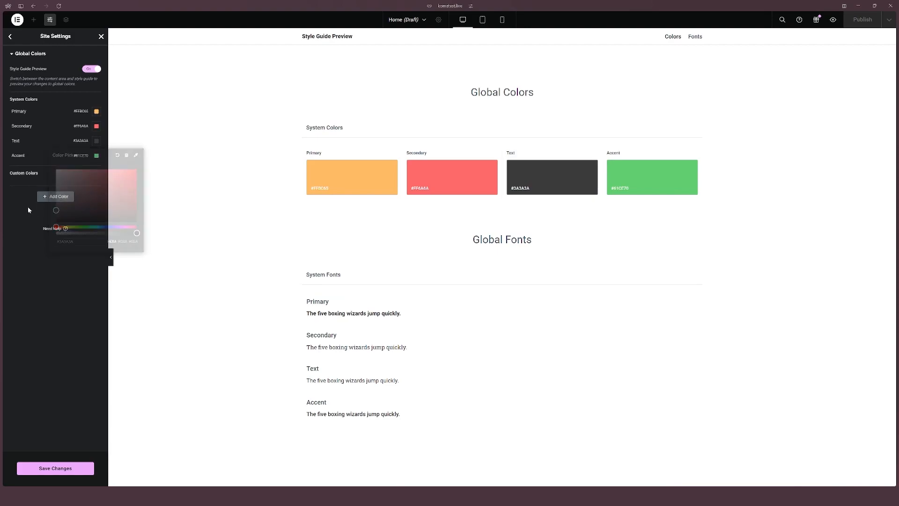
Step: Add four new custom colours to the global palette
{"action": "left_click", "coordinate": [96, 155]}
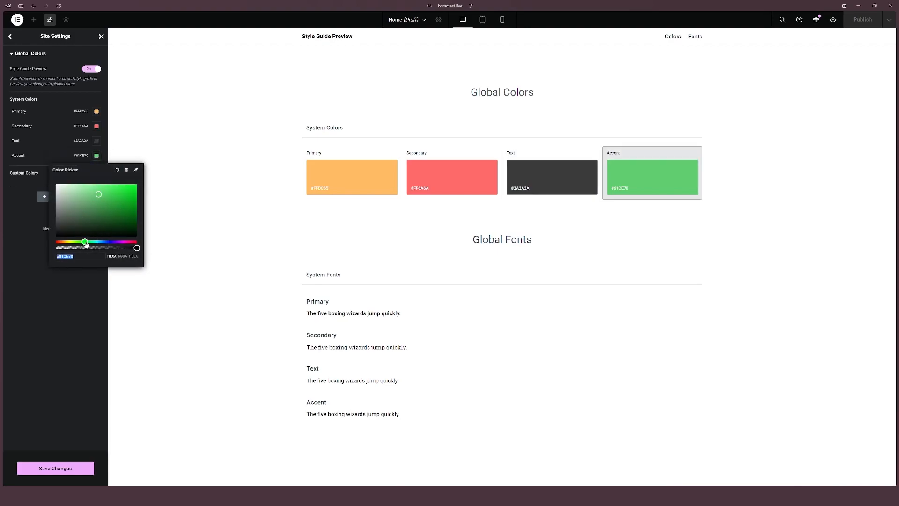
{"action": "left_click", "coordinate": [56, 284]}
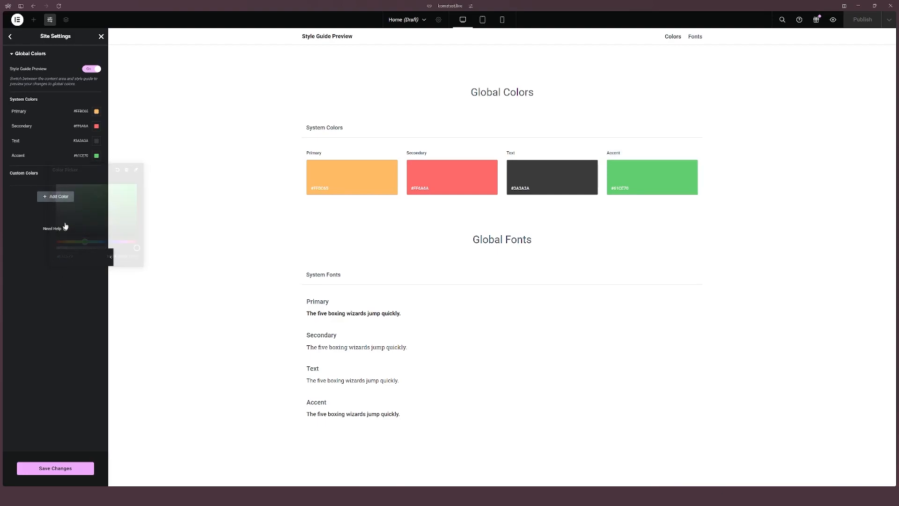
{"action": "left_click", "coordinate": [58, 198]}
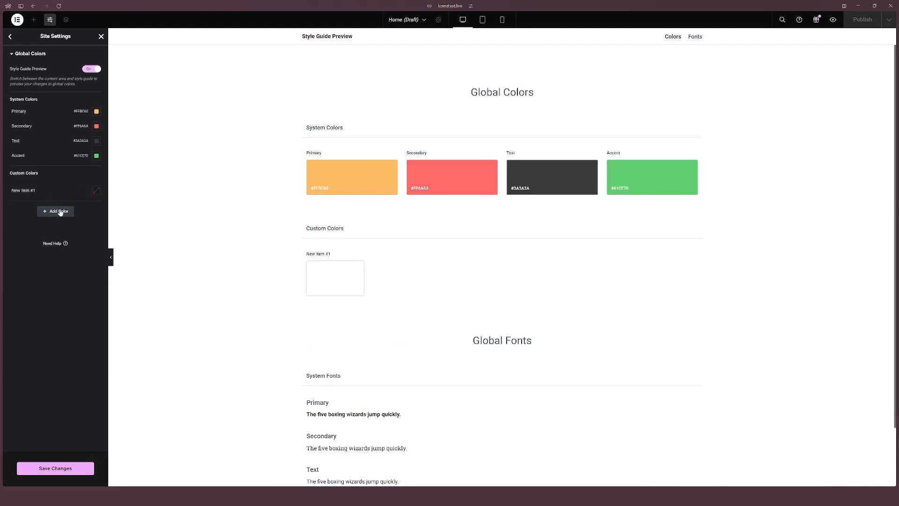
{"action": "left_click", "coordinate": [61, 212]}
{"action": "left_click", "coordinate": [54, 230]}
{"action": "left_click", "coordinate": [55, 241]}
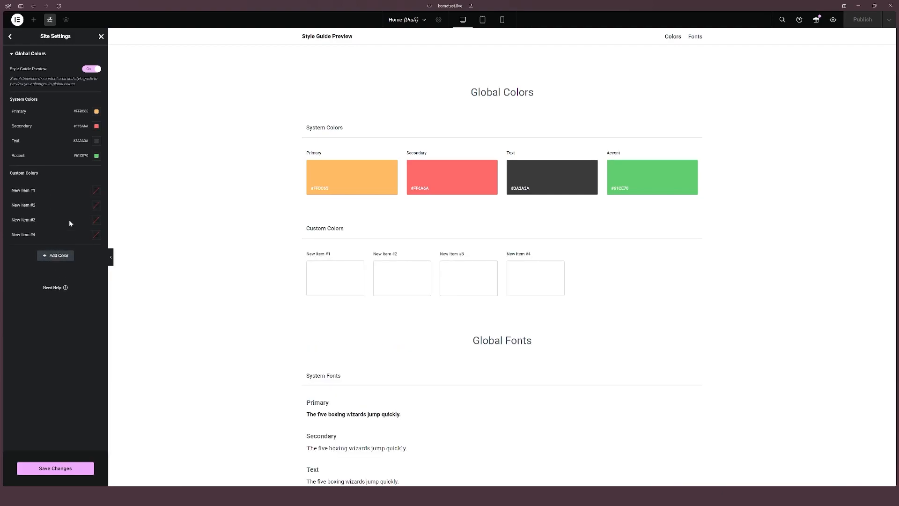
Step: Delete all four custom colours from the global palette and save the site settings
{"action": "left_click", "coordinate": [86, 235]}
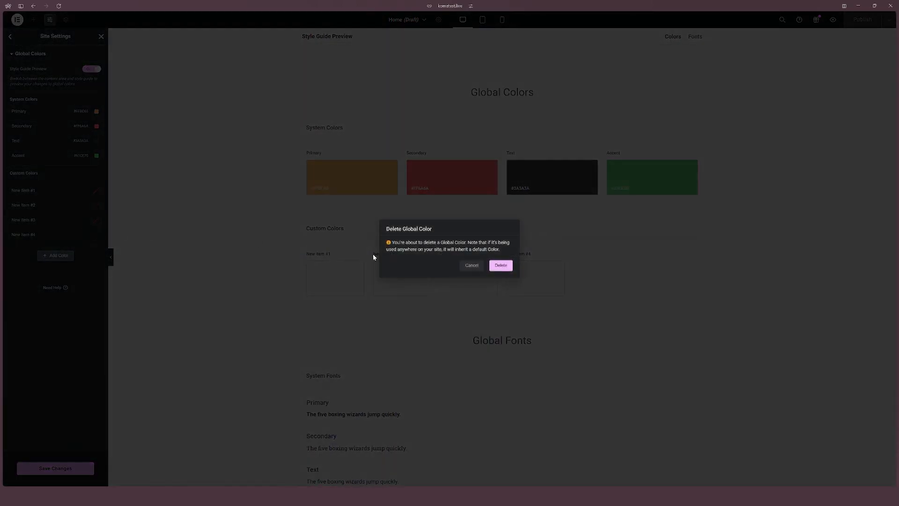
{"action": "left_click", "coordinate": [500, 265]}
{"action": "left_click", "coordinate": [85, 220]}
{"action": "left_click", "coordinate": [499, 265]}
{"action": "left_click", "coordinate": [85, 205]}
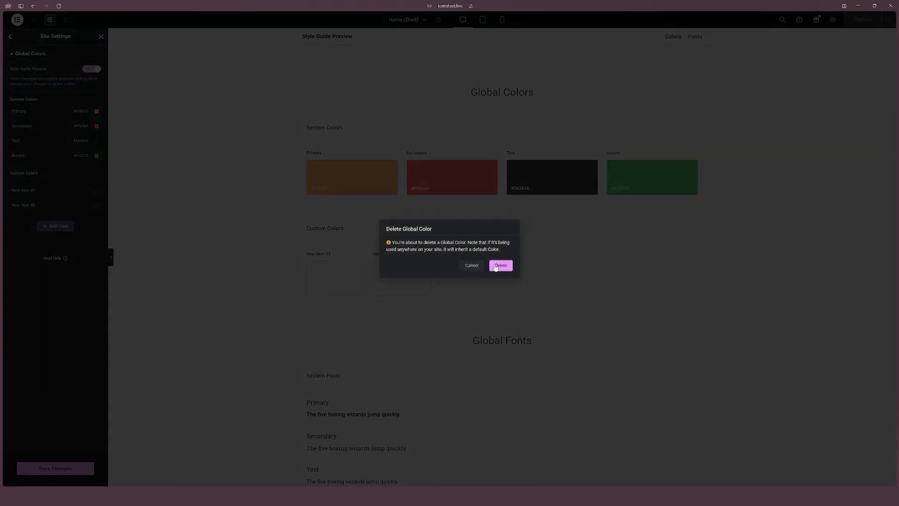
{"action": "left_click", "coordinate": [501, 265]}
{"action": "left_click", "coordinate": [86, 192]}
{"action": "left_click", "coordinate": [500, 264]}
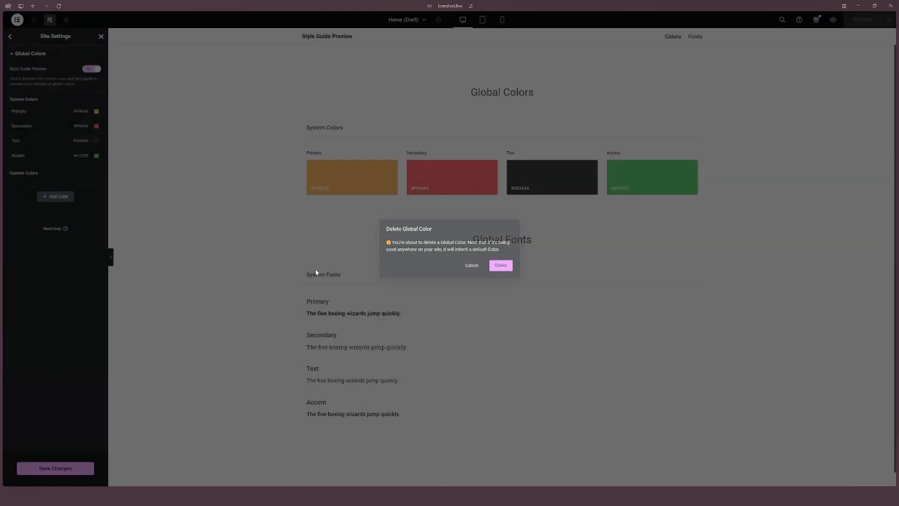
{"action": "left_click", "coordinate": [68, 471]}
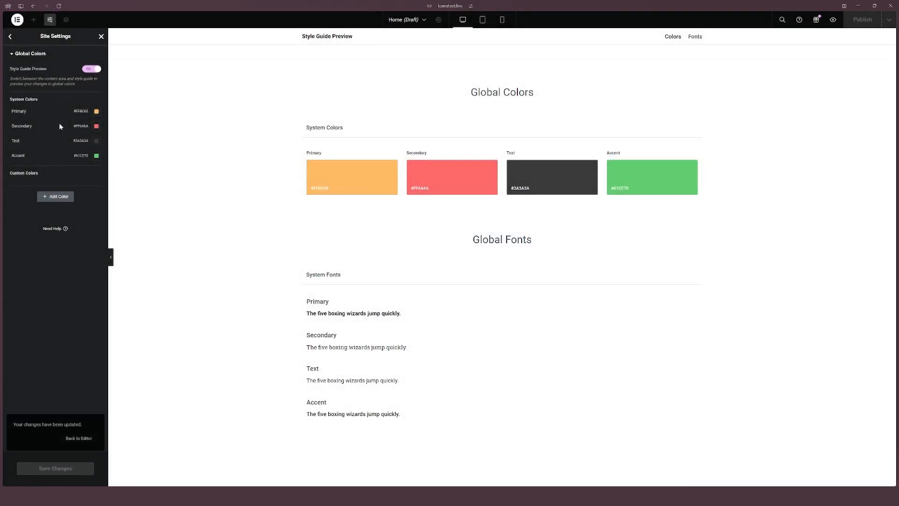
Step: Open Global Fonts and set the Primary font family to Raleway
{"action": "left_click", "coordinate": [10, 37]}
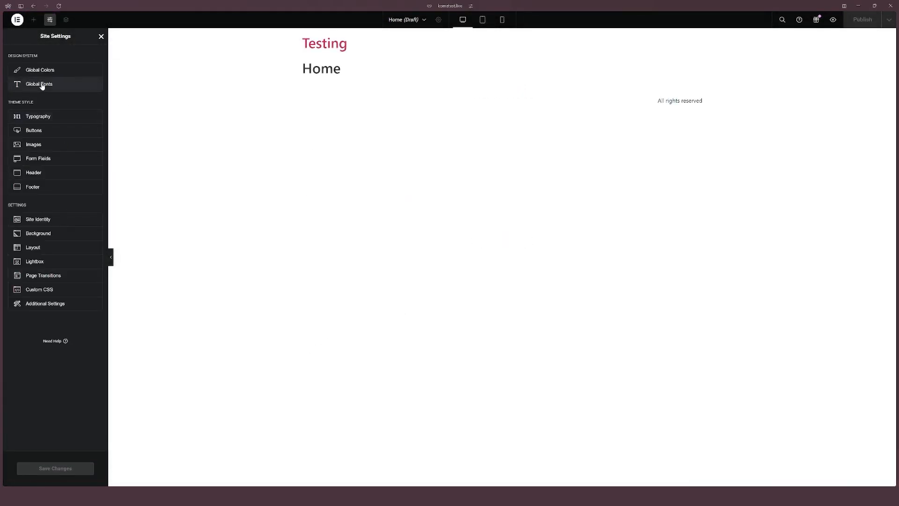
{"action": "left_click", "coordinate": [23, 86]}
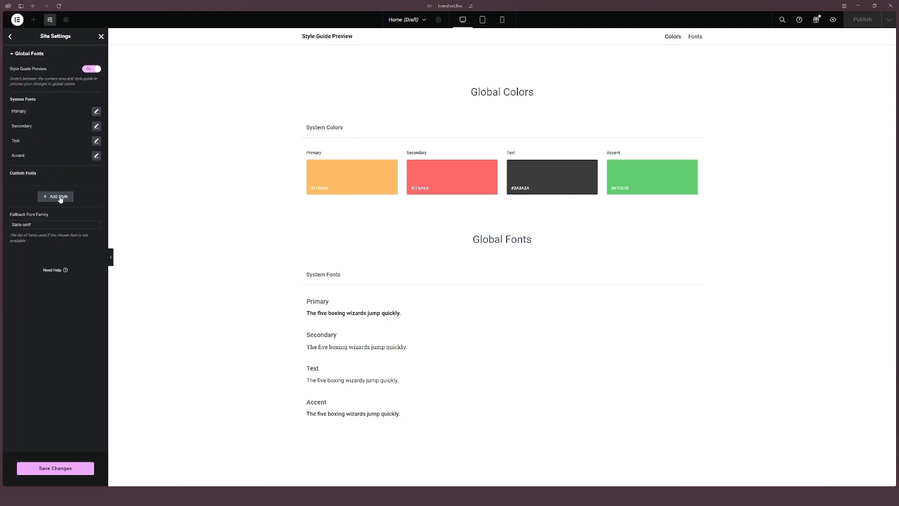
{"action": "left_click", "coordinate": [96, 111]}
{"action": "left_click", "coordinate": [75, 143]}
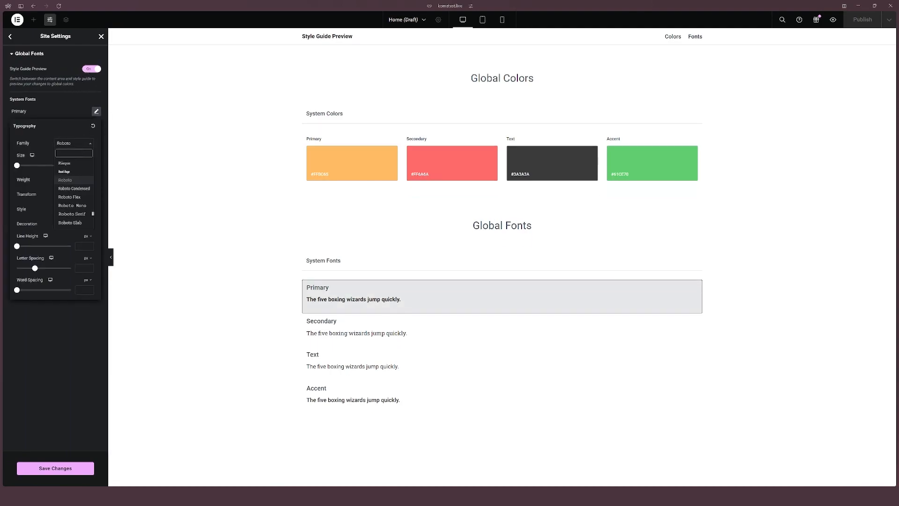
{"action": "type", "text": "rale"}
{"action": "left_click", "coordinate": [67, 180]}
{"action": "left_click", "coordinate": [73, 180]}
{"action": "left_click", "coordinate": [73, 179]}
{"action": "left_click", "coordinate": [66, 353]}
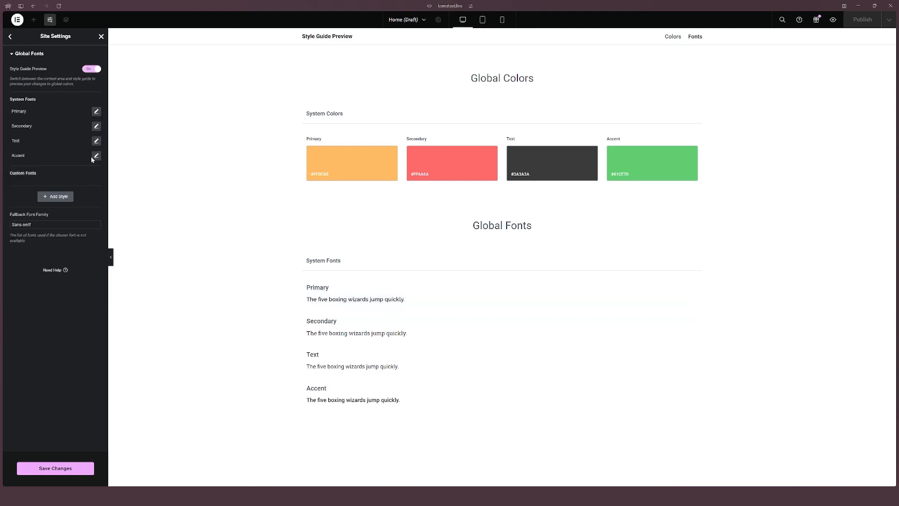
Step: Set the Secondary global font family to Raleway
{"action": "left_click", "coordinate": [96, 126]}
{"action": "left_click", "coordinate": [72, 159]}
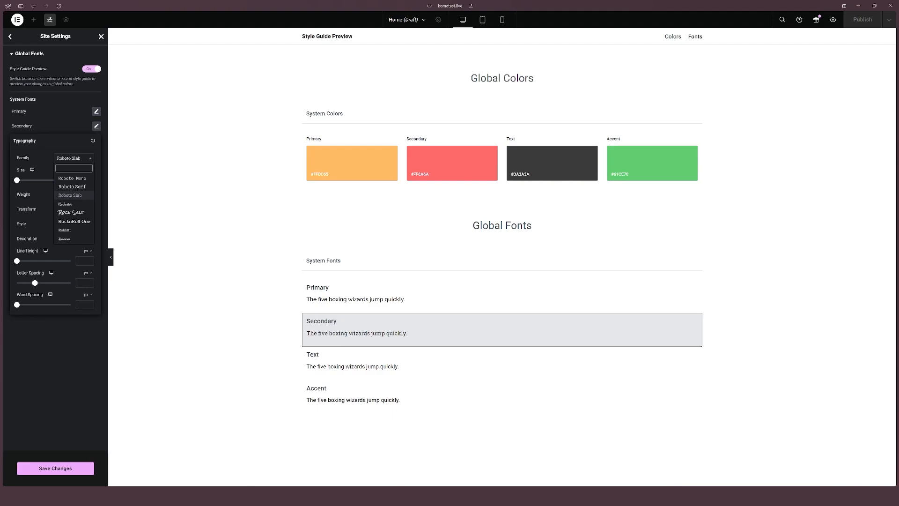
{"action": "type", "text": "rale"}
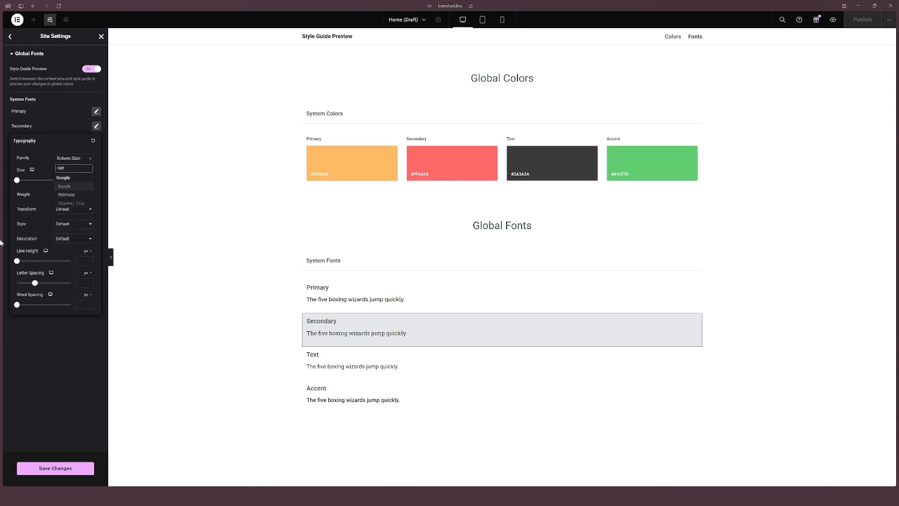
{"action": "left_click", "coordinate": [71, 194]}
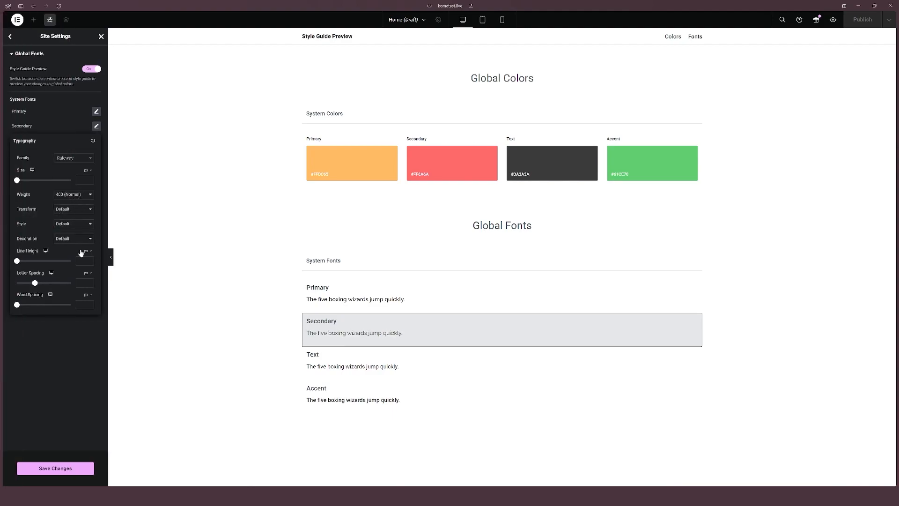
{"action": "left_click", "coordinate": [70, 358]}
Step: Increase the Primary global font's weight to a bold setting
{"action": "left_click", "coordinate": [96, 112]}
{"action": "left_click", "coordinate": [79, 179]}
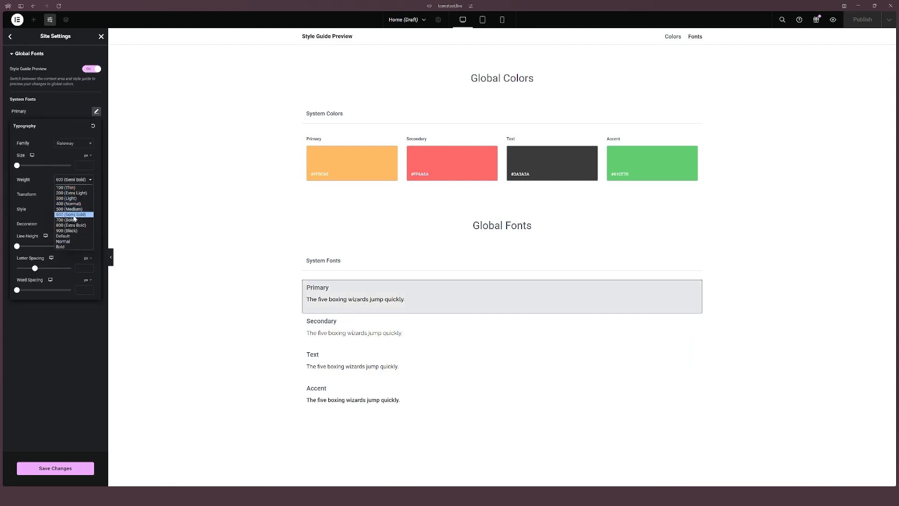
{"action": "left_click", "coordinate": [71, 225]}
{"action": "left_click", "coordinate": [72, 179]}
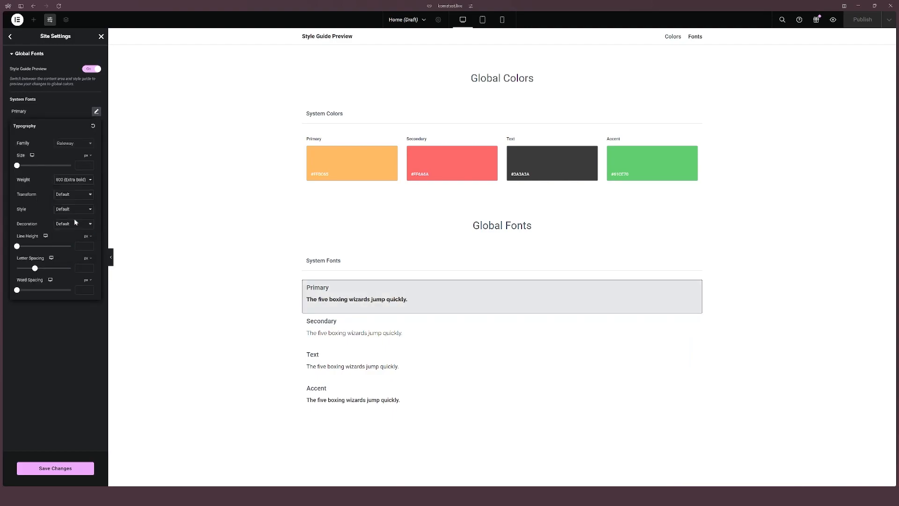
{"action": "left_click", "coordinate": [75, 220]}
{"action": "left_click", "coordinate": [66, 327]}
Step: Set the Text global font family to DM Sans
{"action": "left_click", "coordinate": [96, 140]}
{"action": "left_click", "coordinate": [80, 173]}
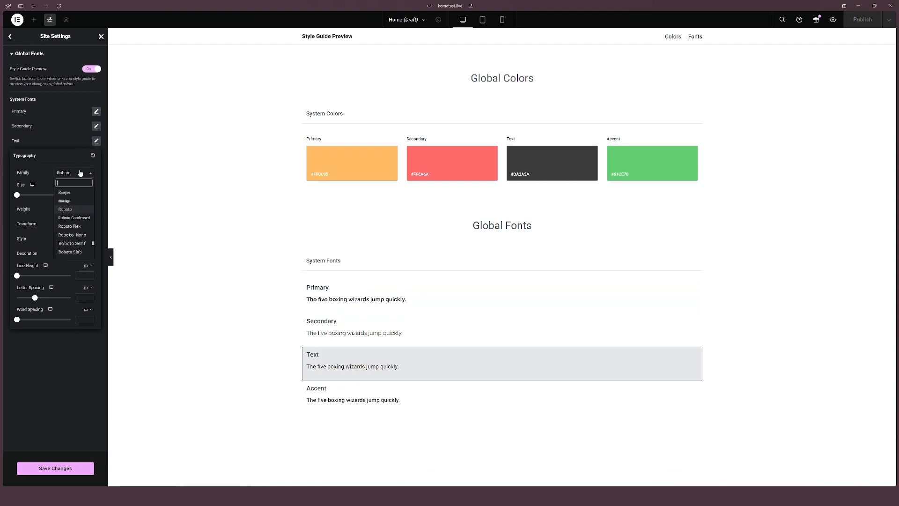
{"action": "type", "text": "dm san"}
{"action": "key", "text": "Return"}
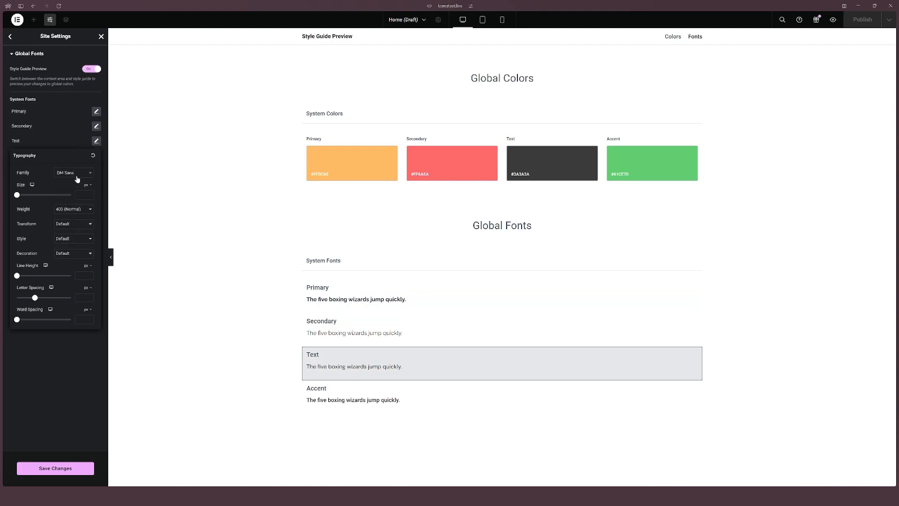
{"action": "left_click", "coordinate": [80, 348]}
Step: Set the Accent global font family to DM Sans and save the changes
{"action": "left_click", "coordinate": [96, 155]}
{"action": "left_click", "coordinate": [74, 187]}
{"action": "type", "text": "dm sa"}
{"action": "key", "text": "Return"}
{"action": "left_click", "coordinate": [28, 432]}
{"action": "left_click", "coordinate": [56, 468]}
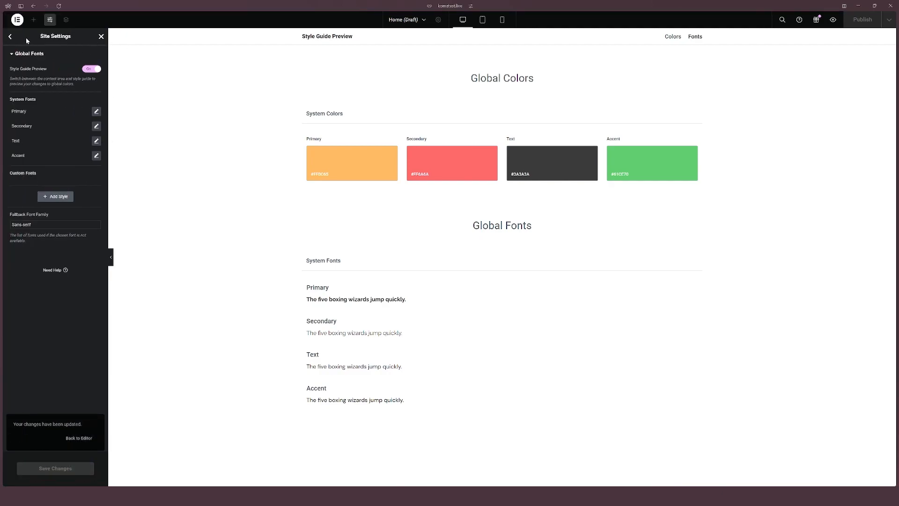
Step: Open the Typography theme style and assign the global Text font to body typography
{"action": "left_click", "coordinate": [10, 37]}
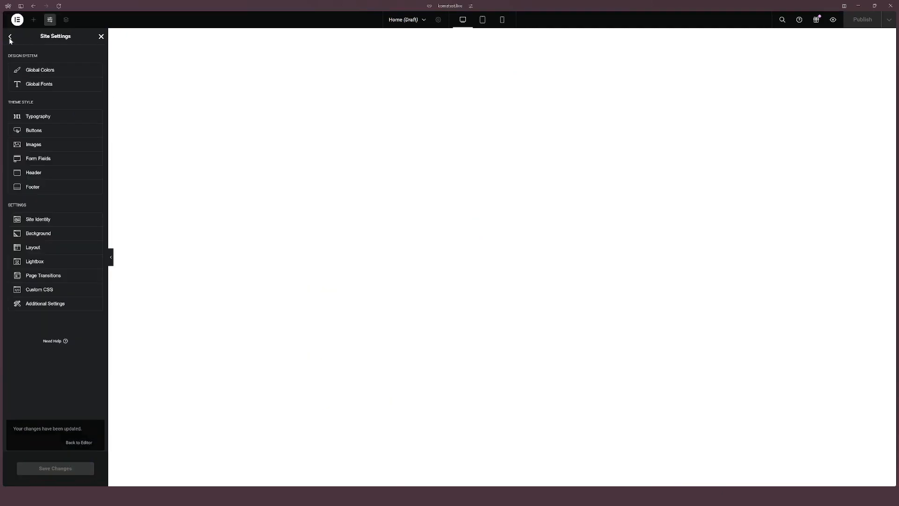
{"action": "left_click", "coordinate": [33, 116]}
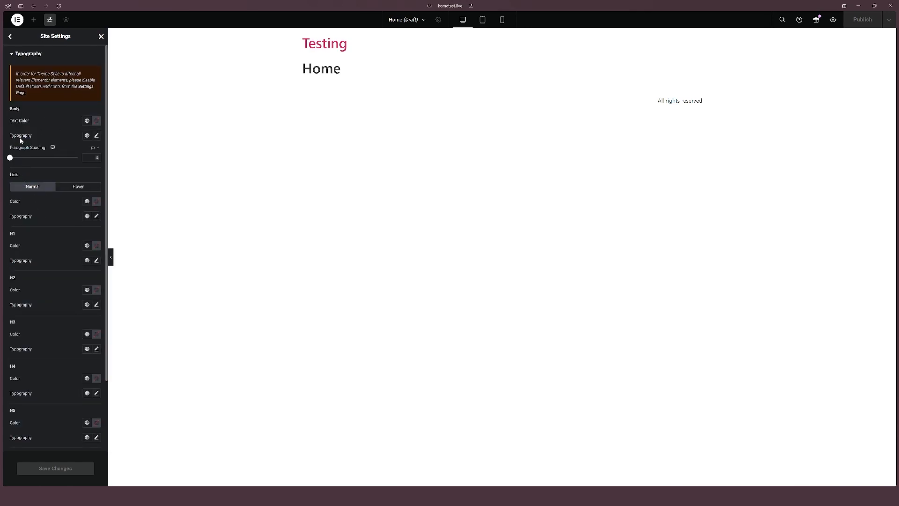
{"action": "left_click", "coordinate": [88, 122]}
{"action": "left_click", "coordinate": [87, 122]}
{"action": "left_click", "coordinate": [87, 135]}
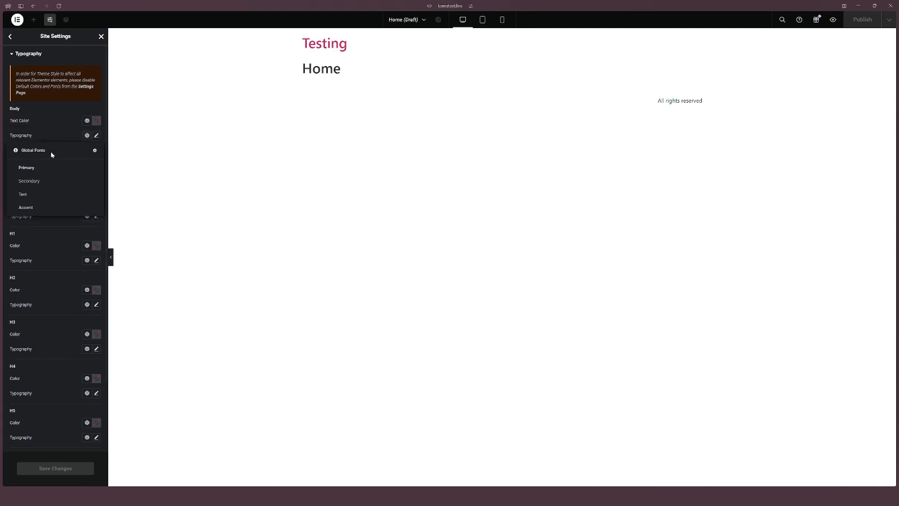
{"action": "left_click", "coordinate": [27, 196]}
Step: Assign the global Accent font to the link typography
{"action": "scroll", "coordinate": [74, 139], "scroll_direction": "down", "scroll_amount": 3}
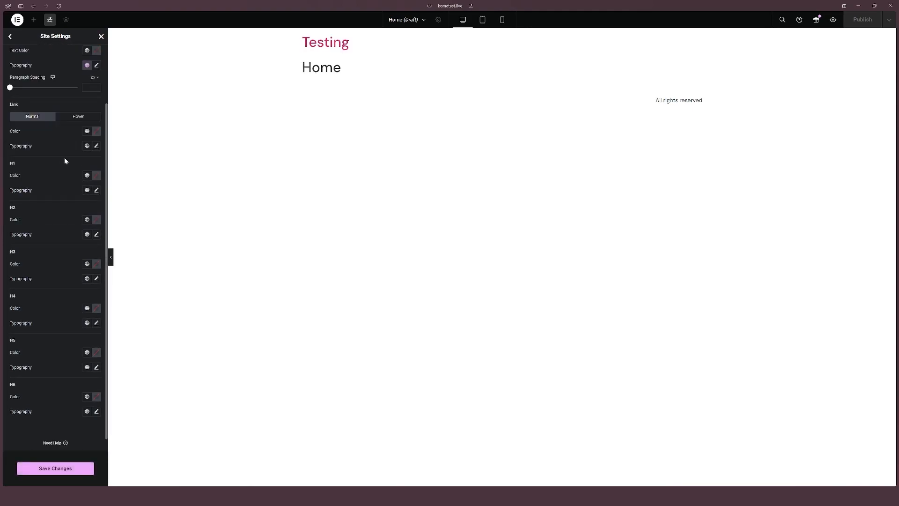
{"action": "left_click", "coordinate": [86, 146]}
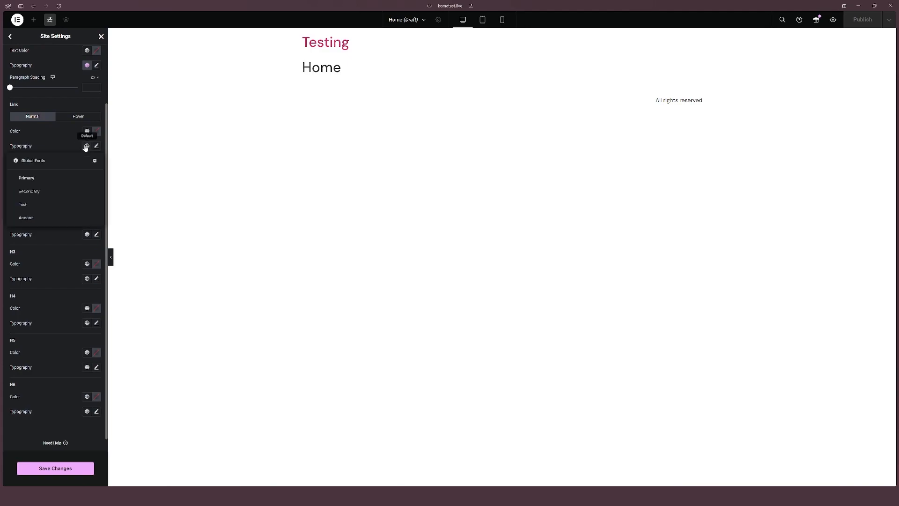
{"action": "left_click", "coordinate": [45, 219]}
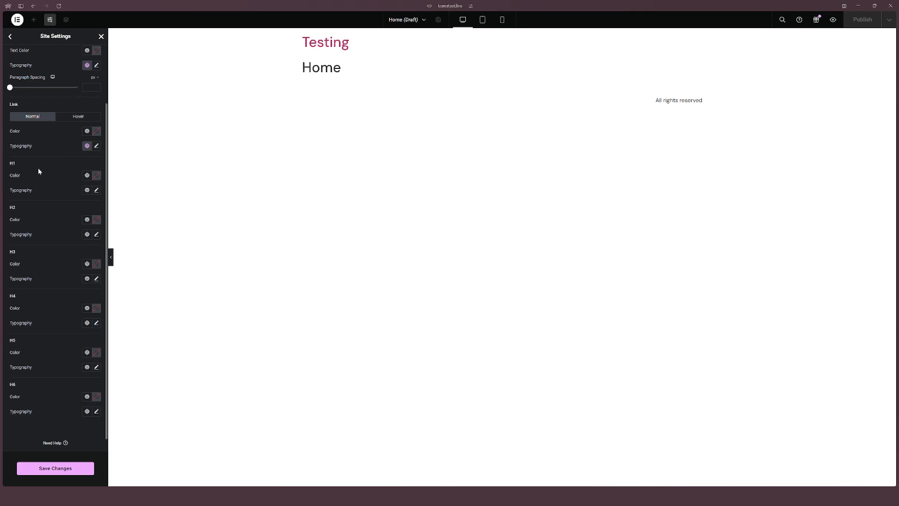
Step: Assign the global Primary font to the H1 through H6 heading typography and save the changes
{"action": "scroll", "coordinate": [39, 170], "scroll_direction": "down", "scroll_amount": 1}
{"action": "left_click", "coordinate": [87, 176]}
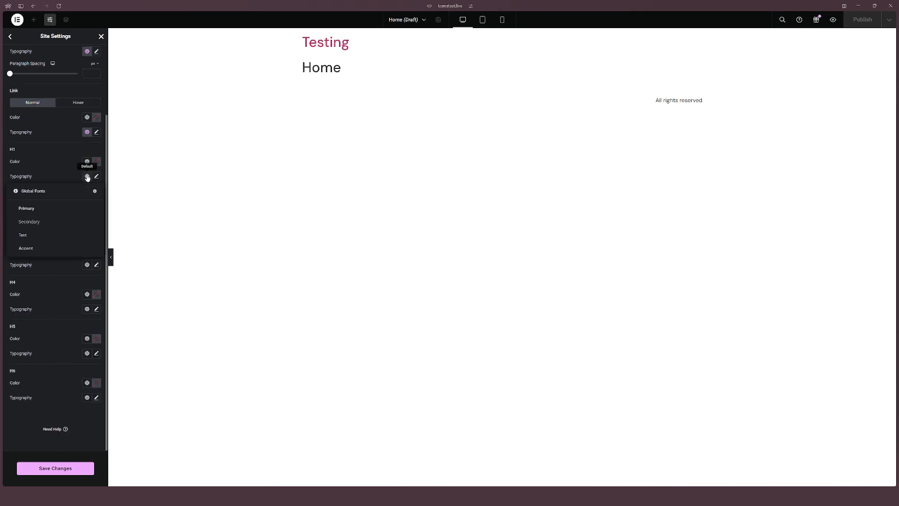
{"action": "left_click", "coordinate": [44, 209]}
{"action": "left_click", "coordinate": [87, 220]}
{"action": "left_click", "coordinate": [63, 252]}
{"action": "left_click", "coordinate": [87, 265]}
{"action": "left_click", "coordinate": [75, 296]}
{"action": "left_click", "coordinate": [87, 309]}
{"action": "left_click", "coordinate": [66, 341]}
{"action": "left_click", "coordinate": [87, 353]}
{"action": "left_click", "coordinate": [49, 384]}
{"action": "left_click", "coordinate": [87, 397]}
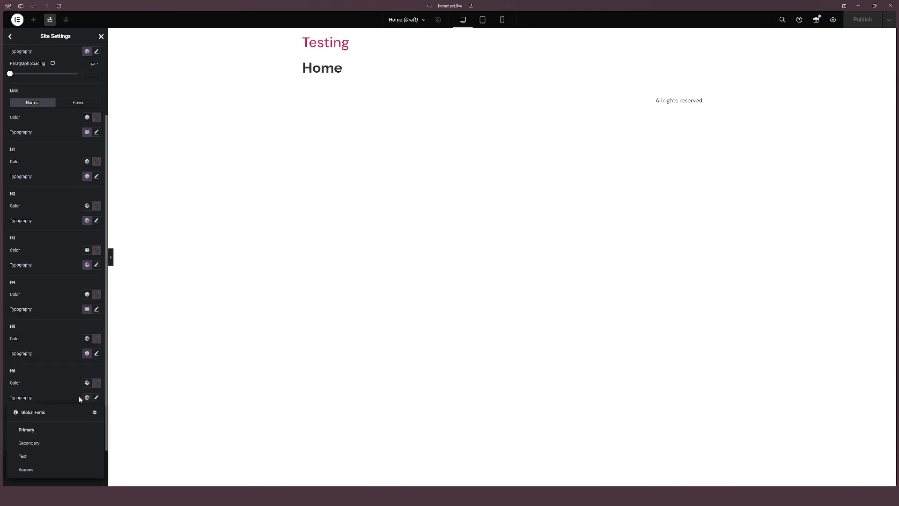
{"action": "left_click", "coordinate": [65, 427]}
{"action": "scroll", "coordinate": [46, 376], "scroll_direction": "up", "scroll_amount": 3}
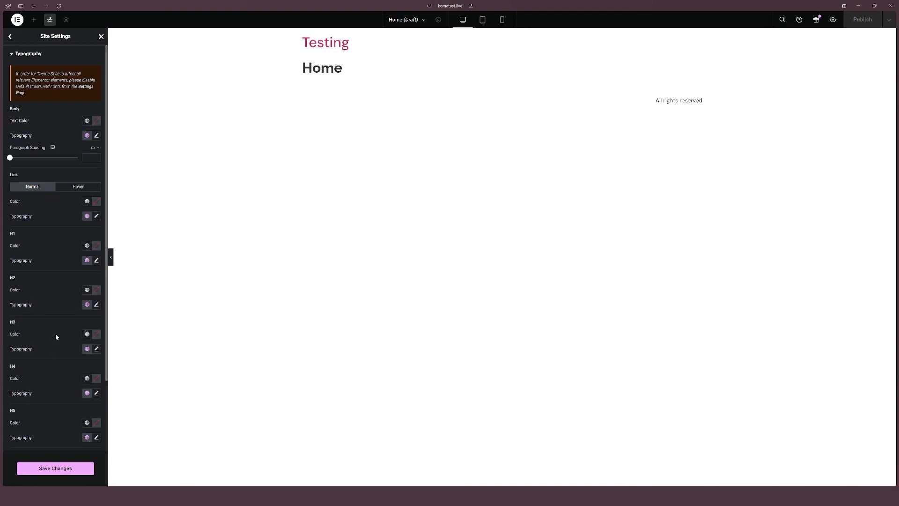
{"action": "scroll", "coordinate": [61, 375], "scroll_direction": "down", "scroll_amount": 2}
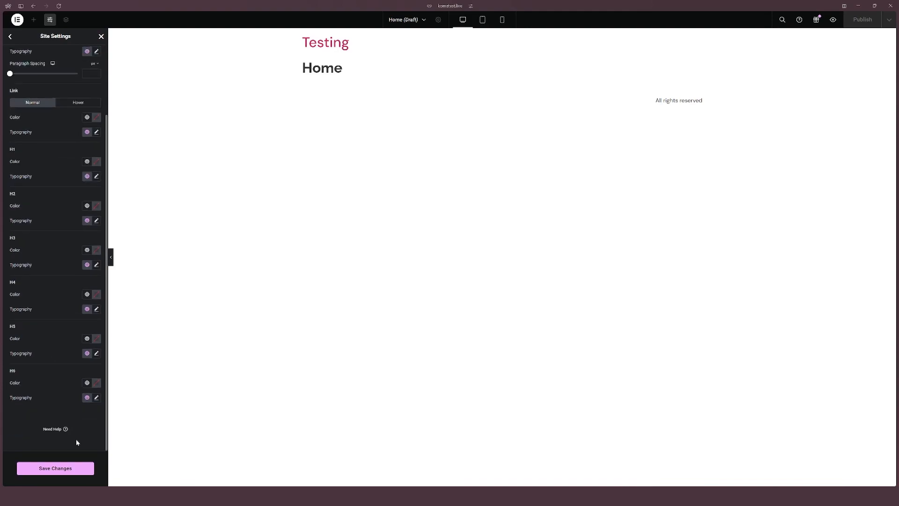
{"action": "left_click", "coordinate": [66, 470]}
Step: Open the Buttons theme style, set button typography to the global Accent font, and enter 0 for the border setting
{"action": "left_click", "coordinate": [10, 36]}
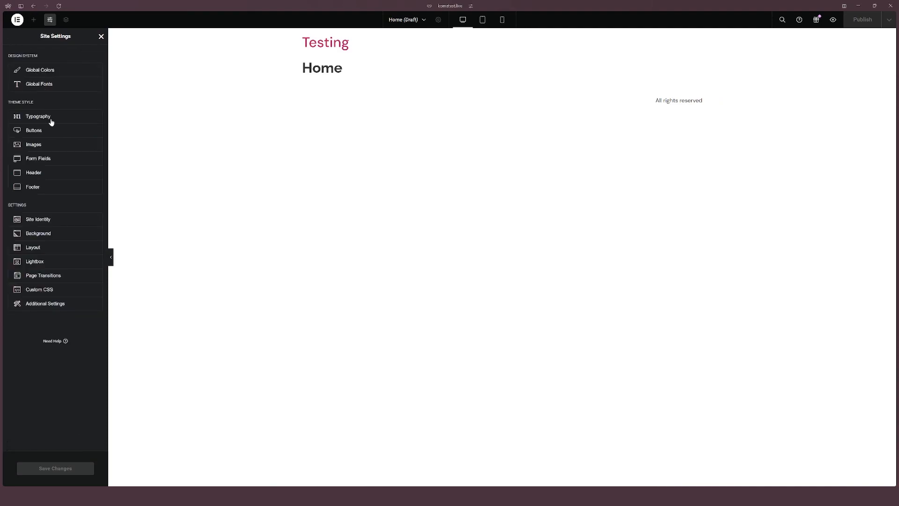
{"action": "left_click", "coordinate": [48, 135]}
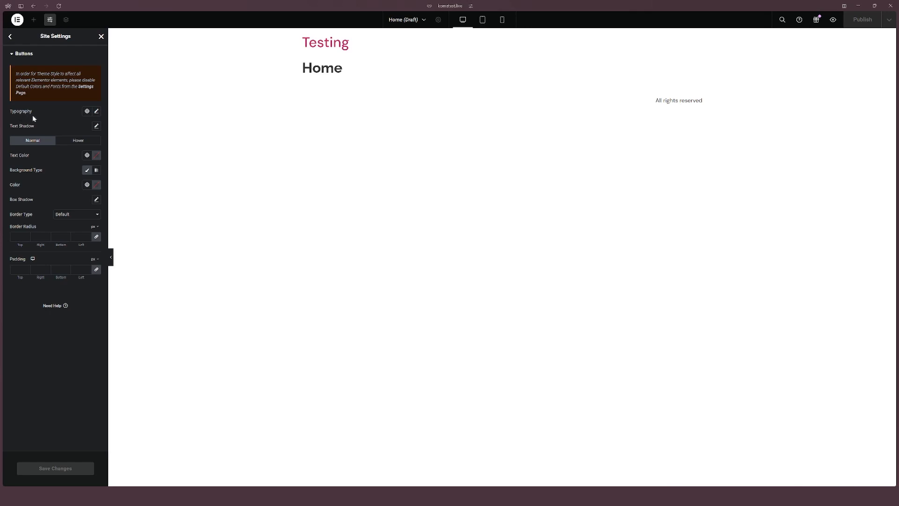
{"action": "left_click", "coordinate": [87, 111]}
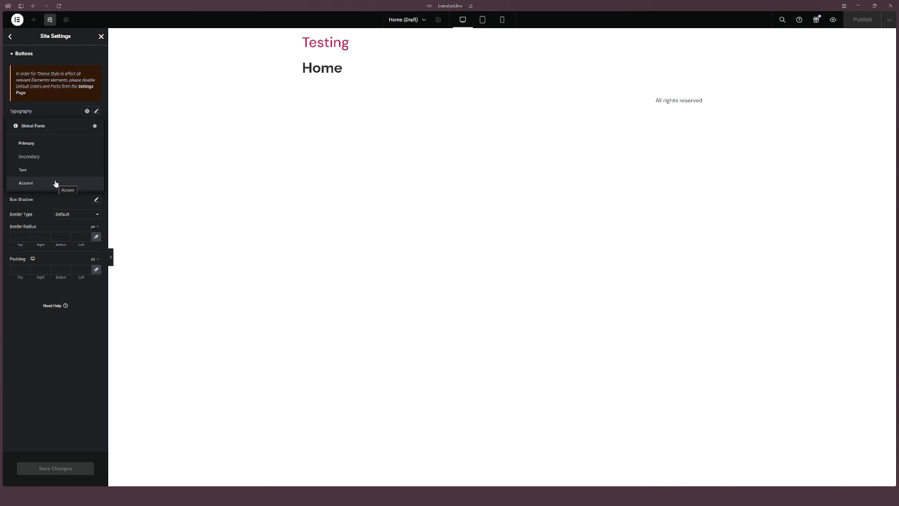
{"action": "left_click", "coordinate": [41, 185]}
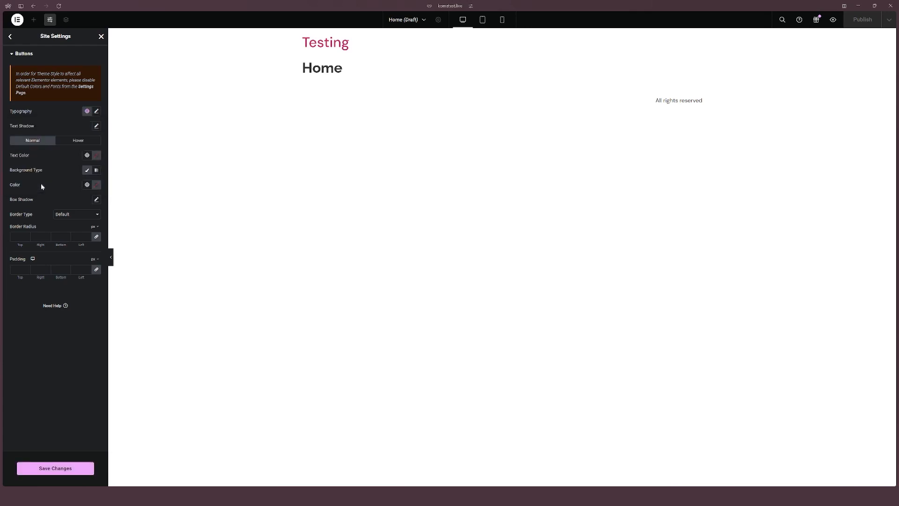
{"action": "left_click", "coordinate": [66, 218]}
{"action": "left_click", "coordinate": [65, 220]}
{"action": "type", "text": "0"}
{"action": "left_click", "coordinate": [10, 36]}
Step: Browse the Images, Form Fields and Header theme style settings
{"action": "left_click", "coordinate": [44, 145]}
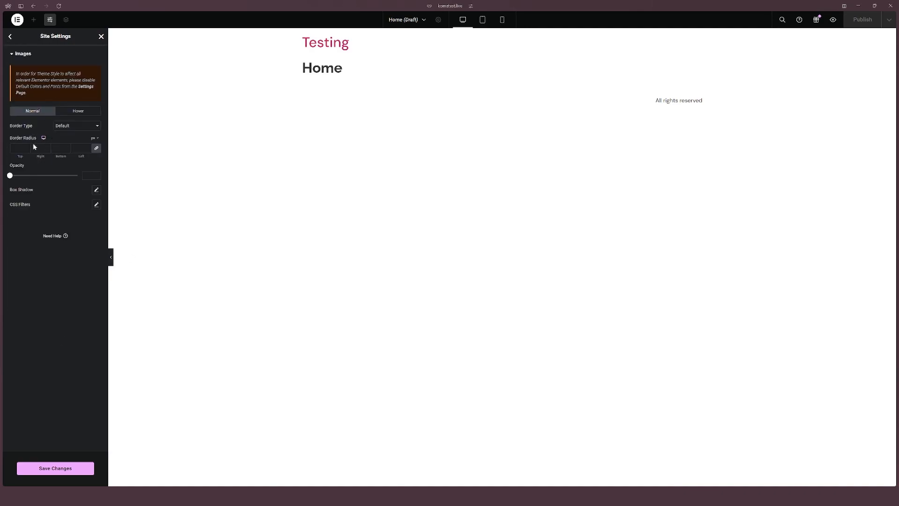
{"action": "left_click", "coordinate": [10, 36]}
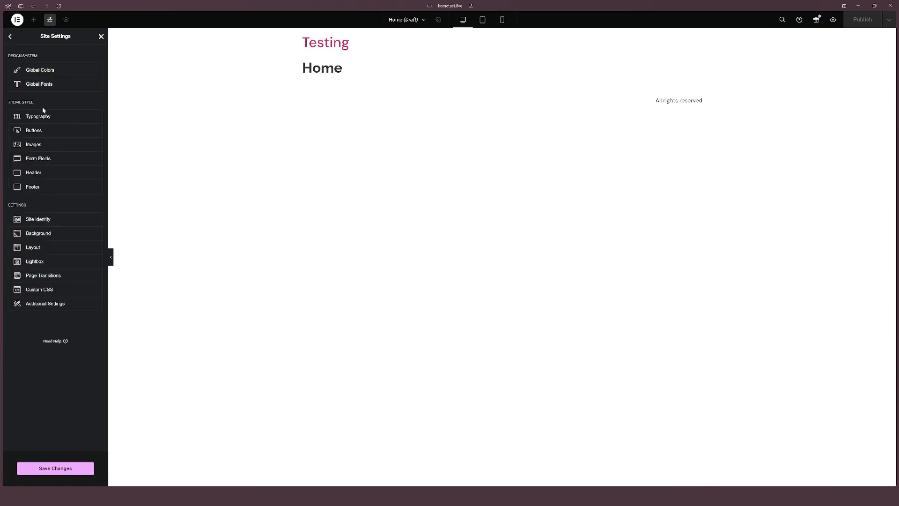
{"action": "left_click", "coordinate": [45, 161]}
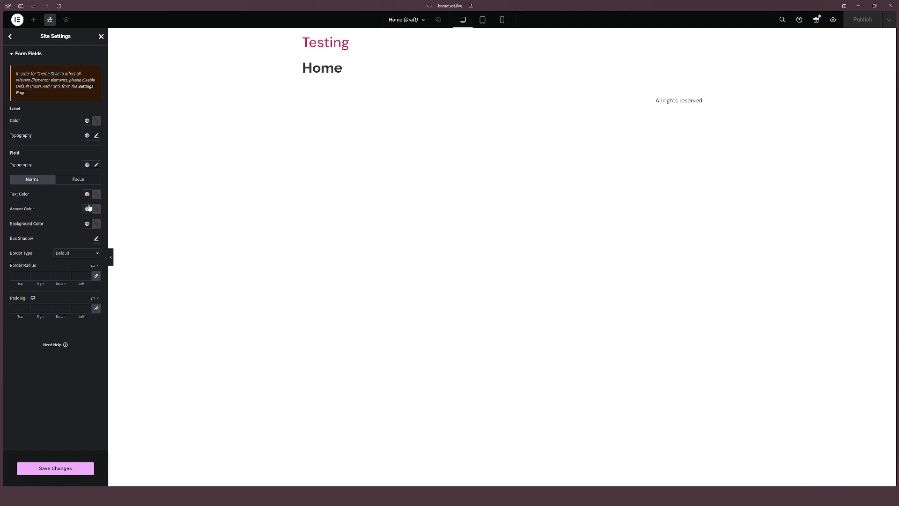
{"action": "left_click", "coordinate": [11, 38]}
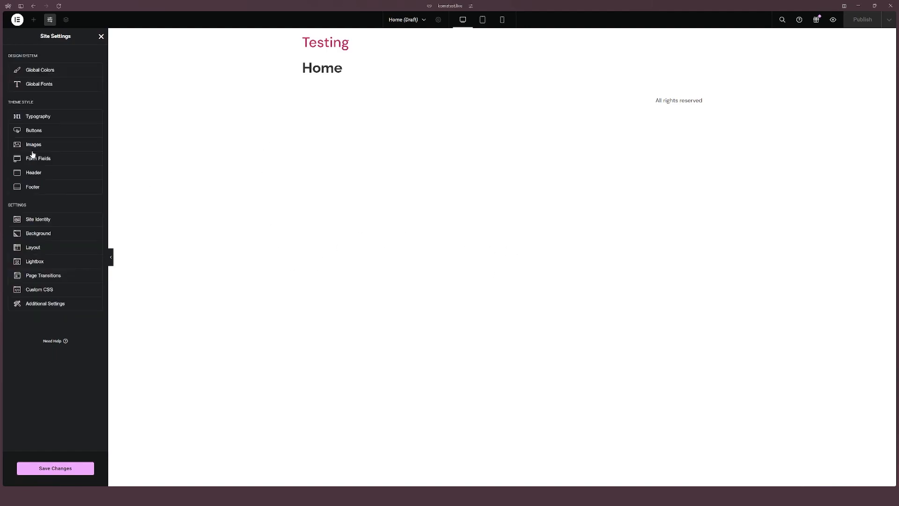
{"action": "left_click", "coordinate": [45, 173]}
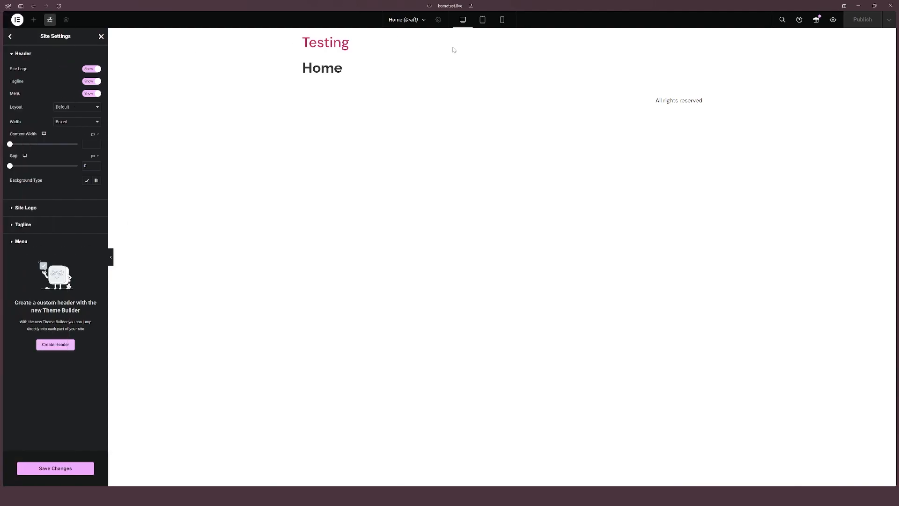
Step: Open the Site Identity settings and review the site name, description, logo and favicon fields
{"action": "left_click", "coordinate": [9, 36]}
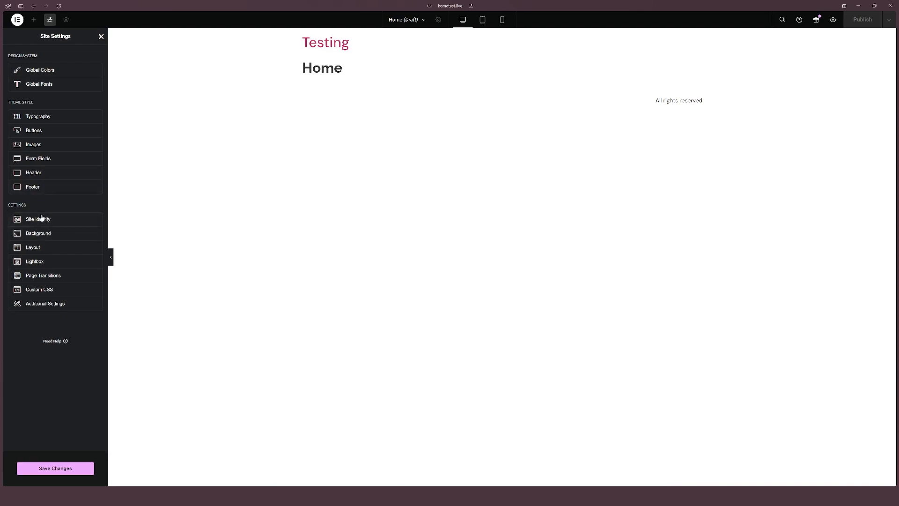
{"action": "left_click", "coordinate": [64, 222]}
{"action": "key", "text": "ctrl+a"}
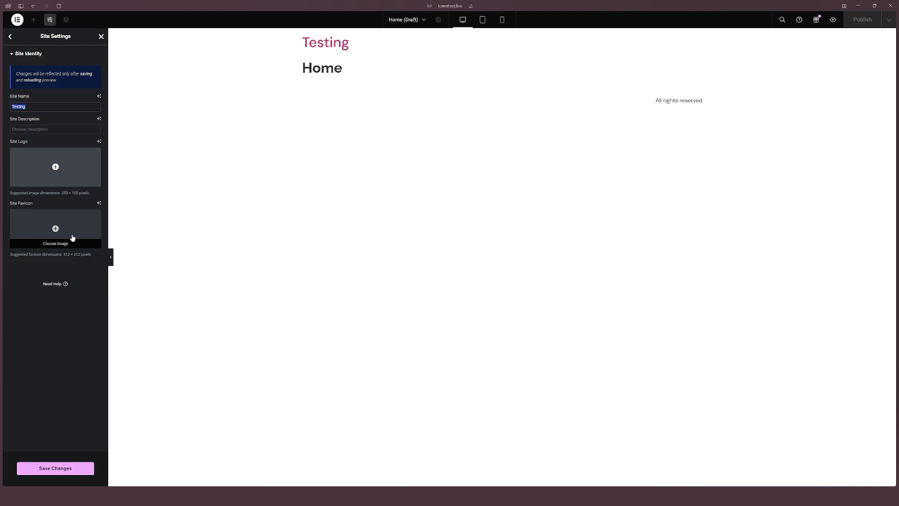
{"action": "mouse_move", "coordinate": [12, 194]}
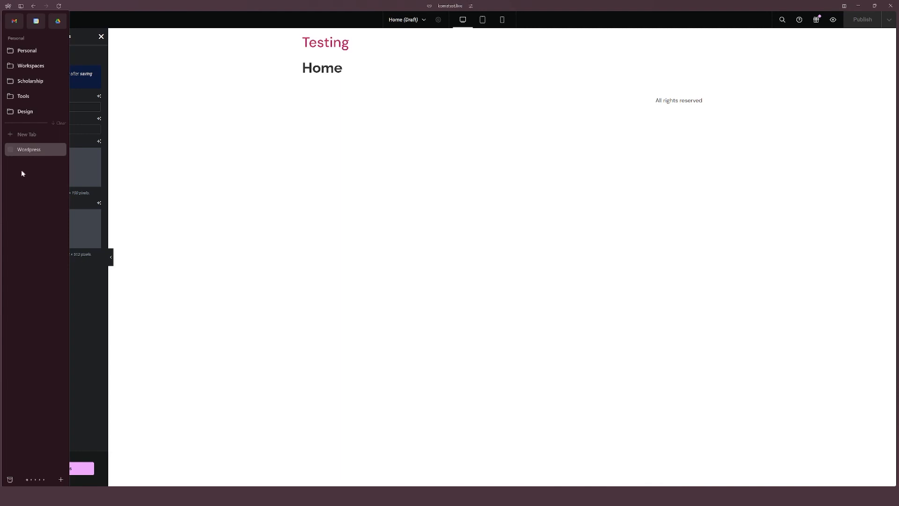
{"action": "left_click", "coordinate": [11, 37]}
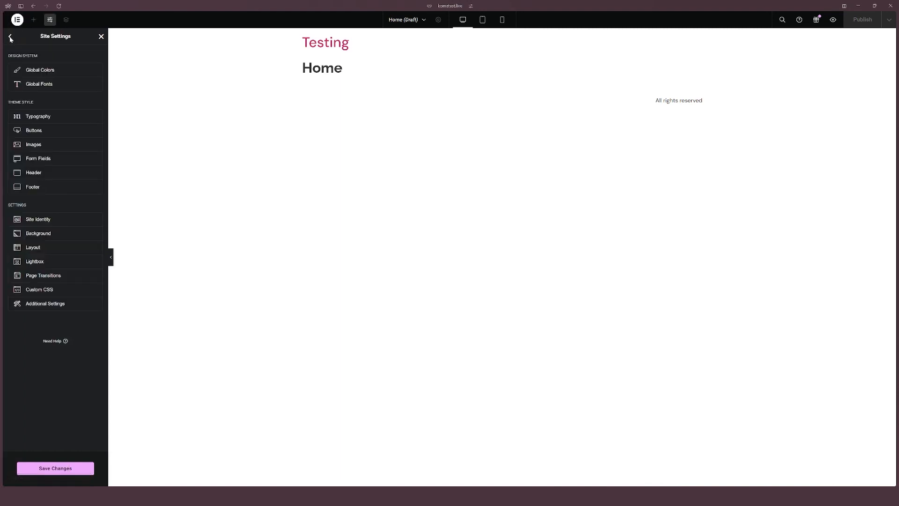
Step: Browse the Background and Layout site settings, expanding the Breakpoints section
{"action": "left_click", "coordinate": [41, 234]}
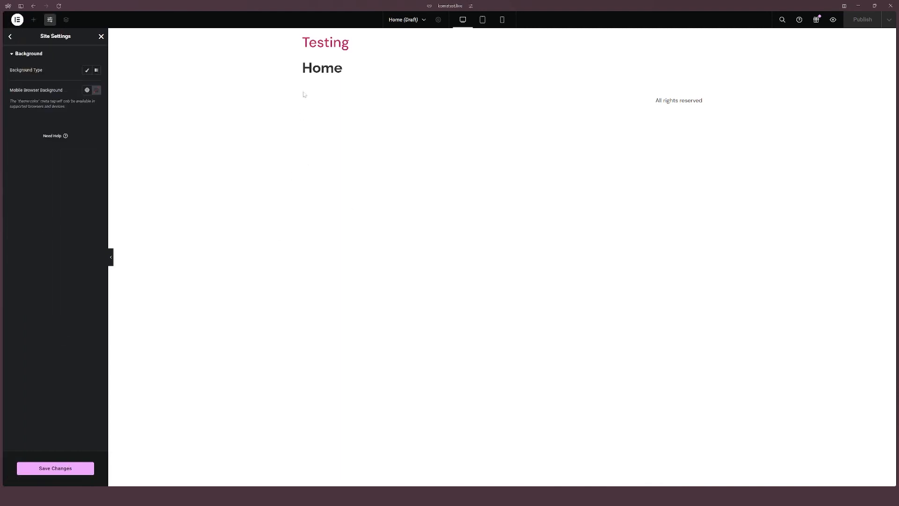
{"action": "left_click", "coordinate": [11, 37]}
{"action": "left_click", "coordinate": [46, 251]}
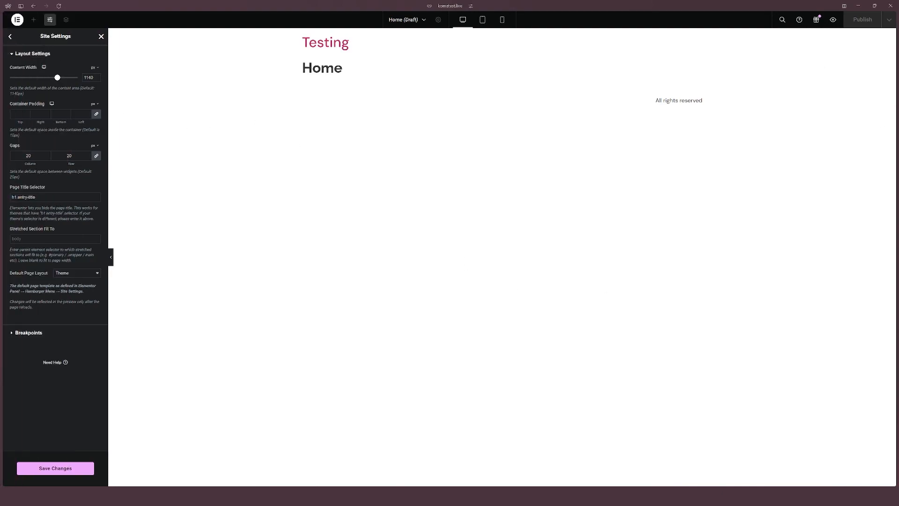
{"action": "left_click", "coordinate": [28, 333]}
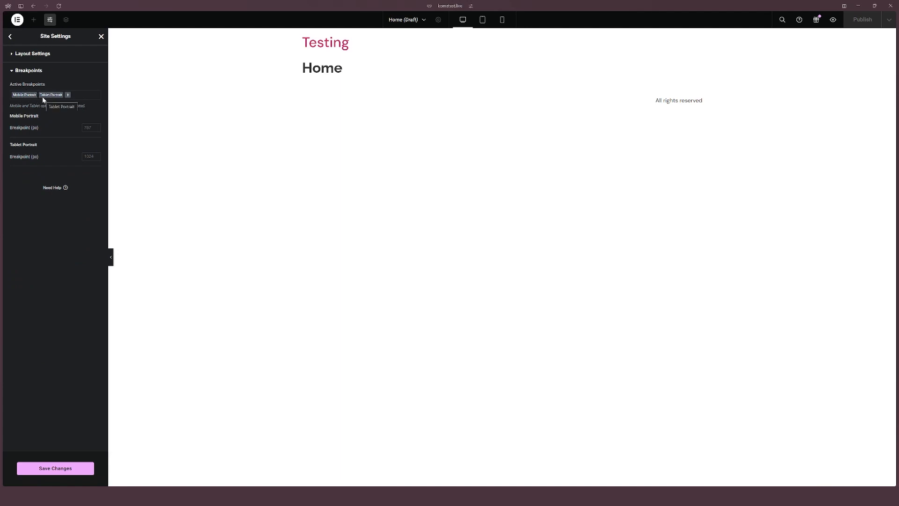
Step: Preview the page in tablet, mobile and desktop views
{"action": "left_click", "coordinate": [482, 21]}
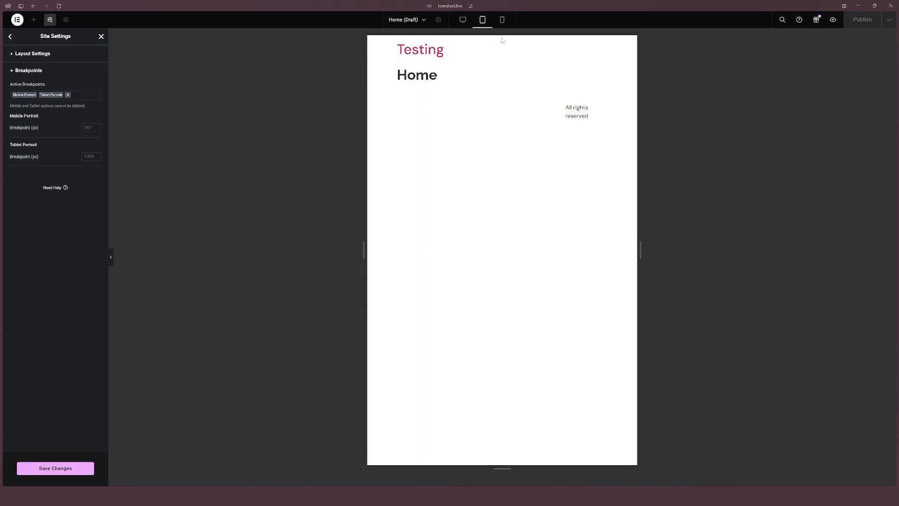
{"action": "left_click", "coordinate": [501, 19]}
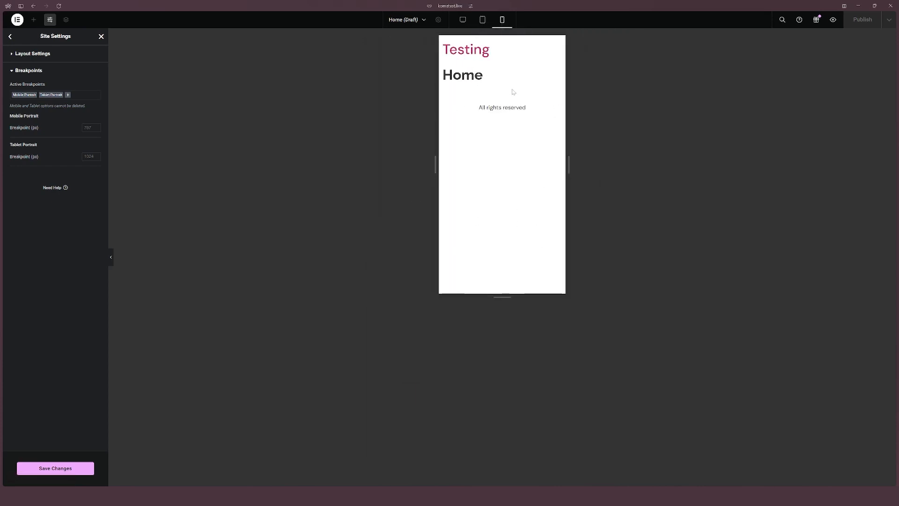
{"action": "left_click", "coordinate": [463, 20]}
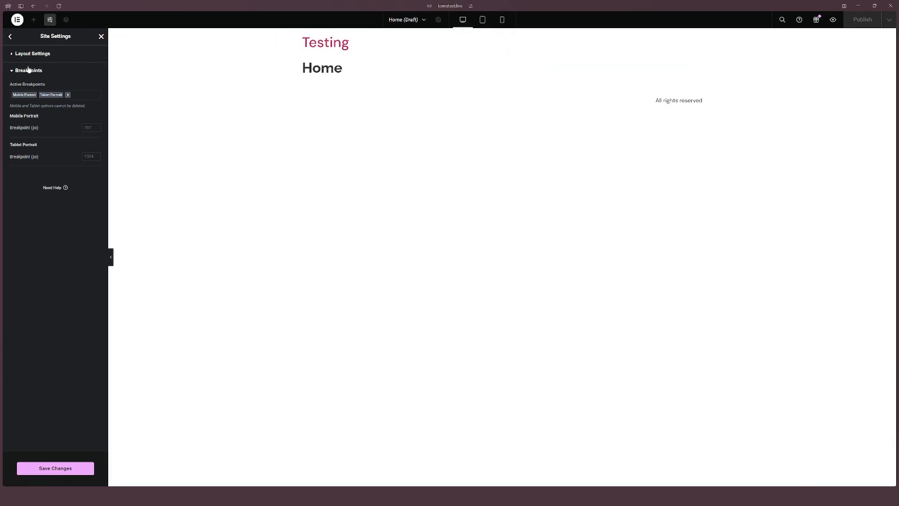
Step: Browse the Lightbox, Page Transitions and Custom CSS site settings
{"action": "left_click", "coordinate": [10, 37]}
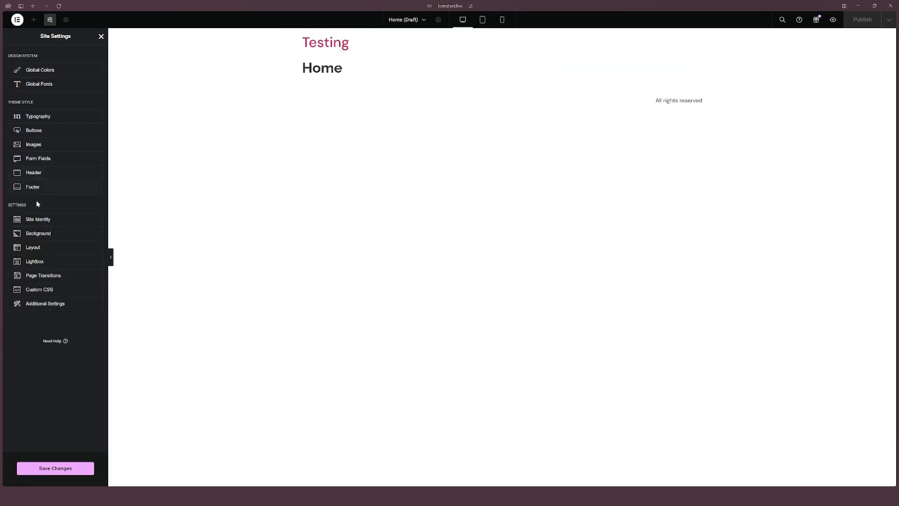
{"action": "left_click", "coordinate": [48, 264]}
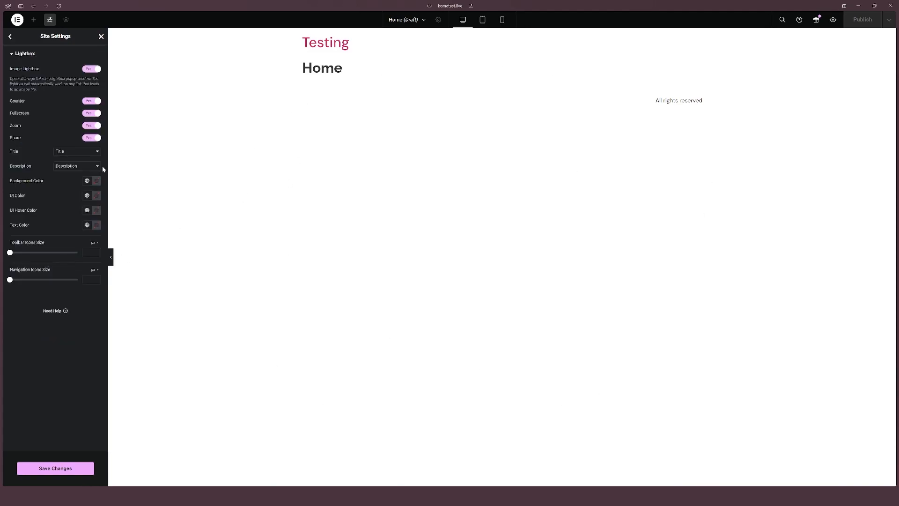
{"action": "left_click", "coordinate": [10, 37]}
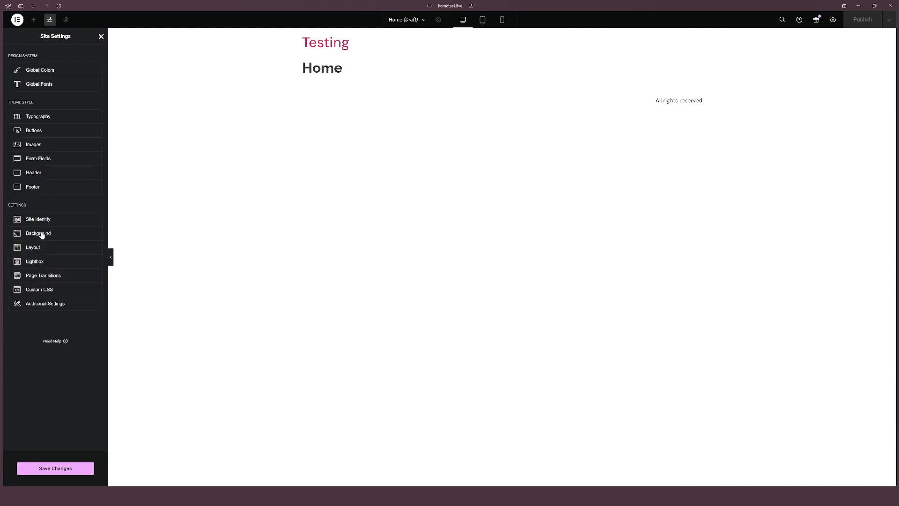
{"action": "left_click", "coordinate": [45, 280]}
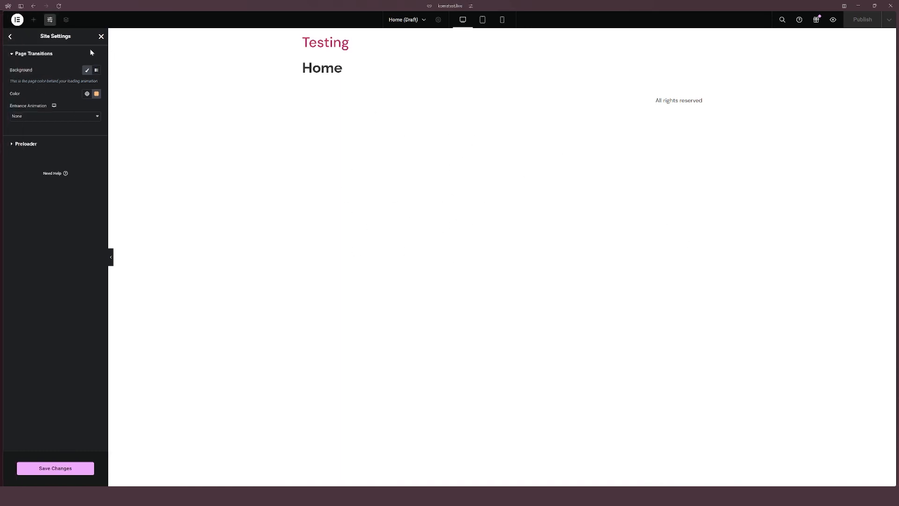
{"action": "mouse_move", "coordinate": [13, 43]}
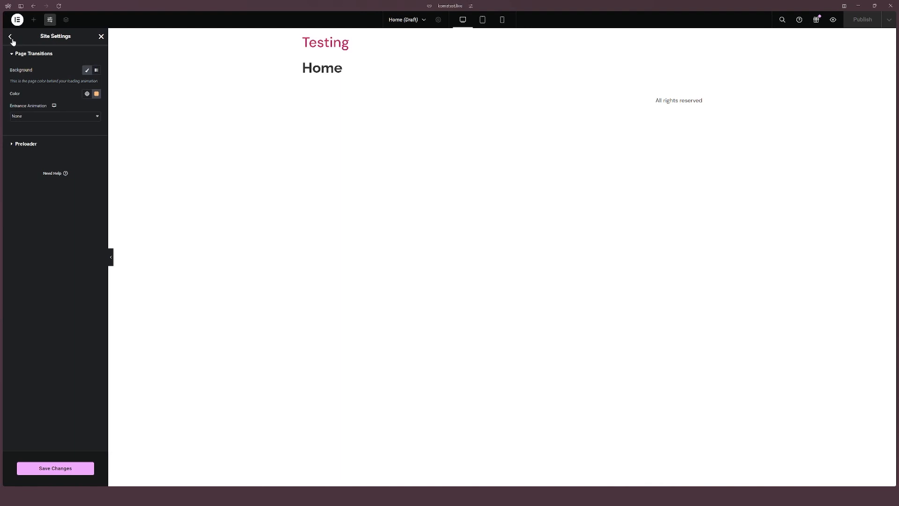
{"action": "left_click", "coordinate": [11, 41]}
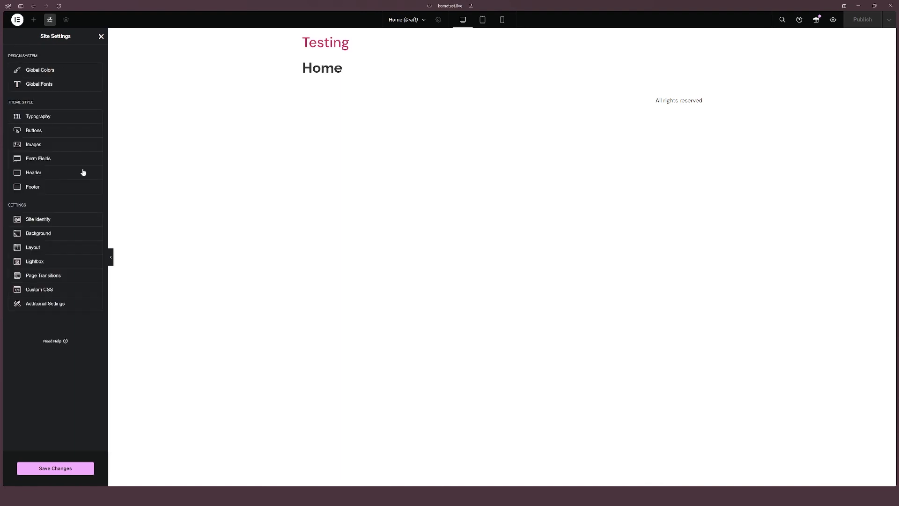
{"action": "left_click", "coordinate": [51, 292]}
{"action": "left_click", "coordinate": [11, 38]}
Step: Open Additional Settings, save the site settings changes and close Site Settings
{"action": "left_click", "coordinate": [59, 305]}
{"action": "left_click", "coordinate": [80, 467]}
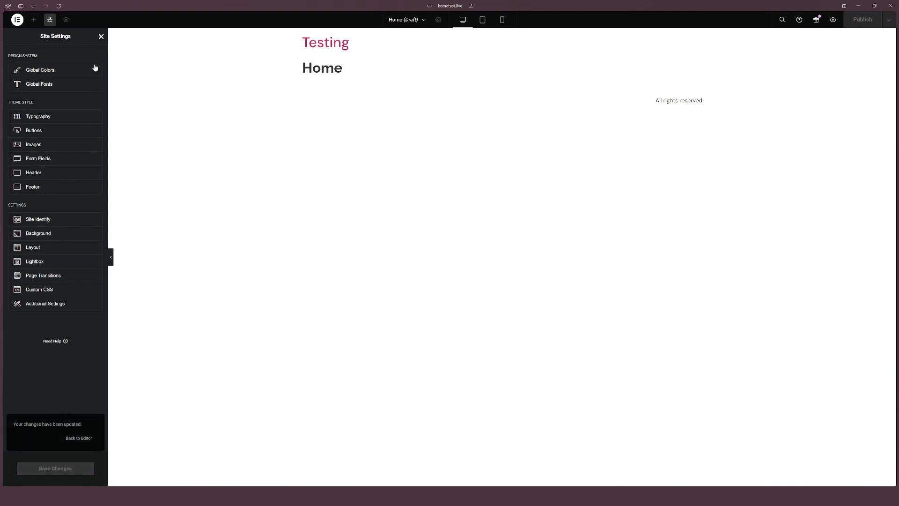
{"action": "left_click", "coordinate": [101, 37]}
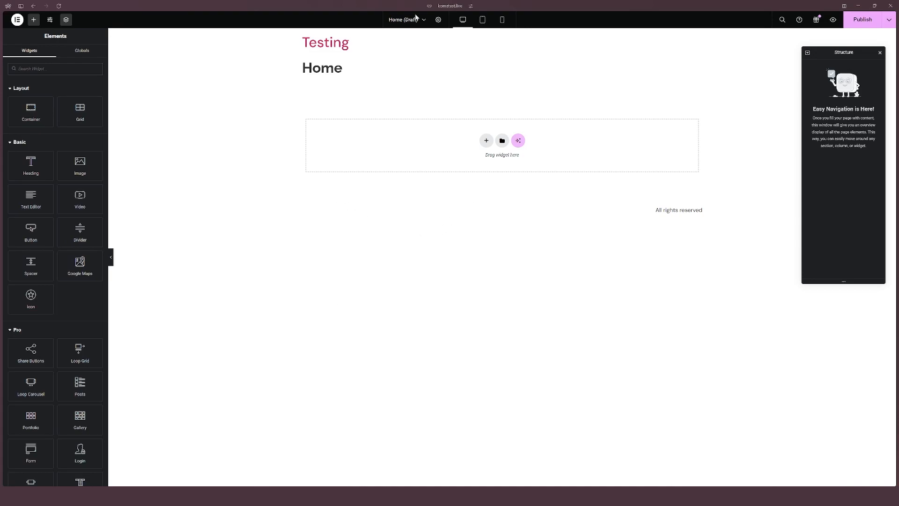
Step: Open the page's style settings and set a classic body background using the global Primary colour
{"action": "left_click", "coordinate": [438, 21]}
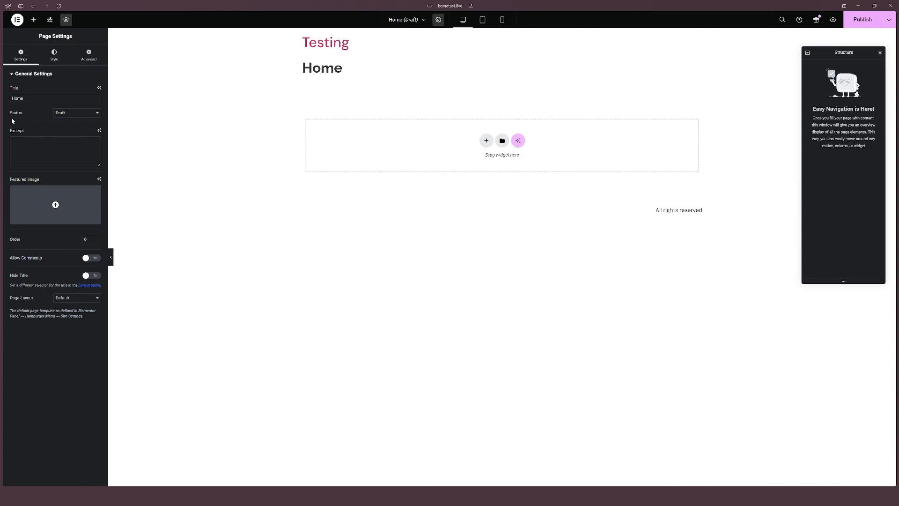
{"action": "left_click", "coordinate": [55, 65]}
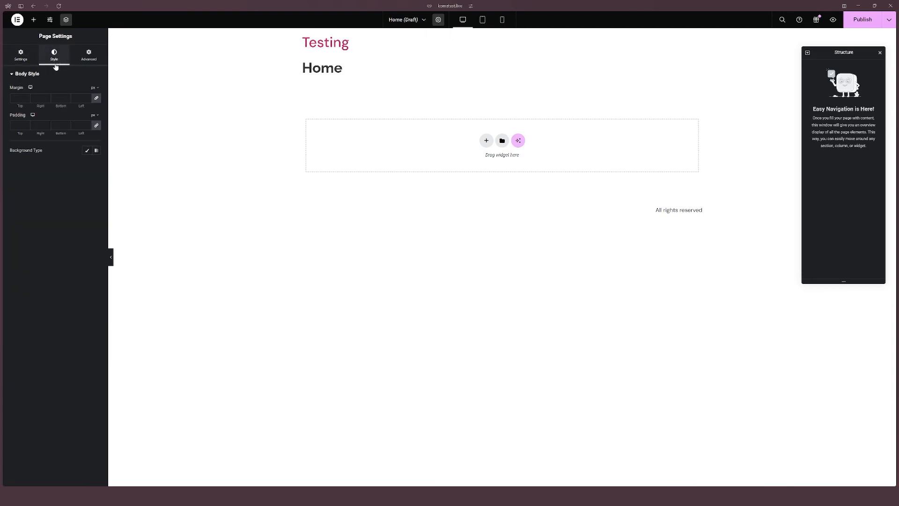
{"action": "left_click", "coordinate": [85, 153]}
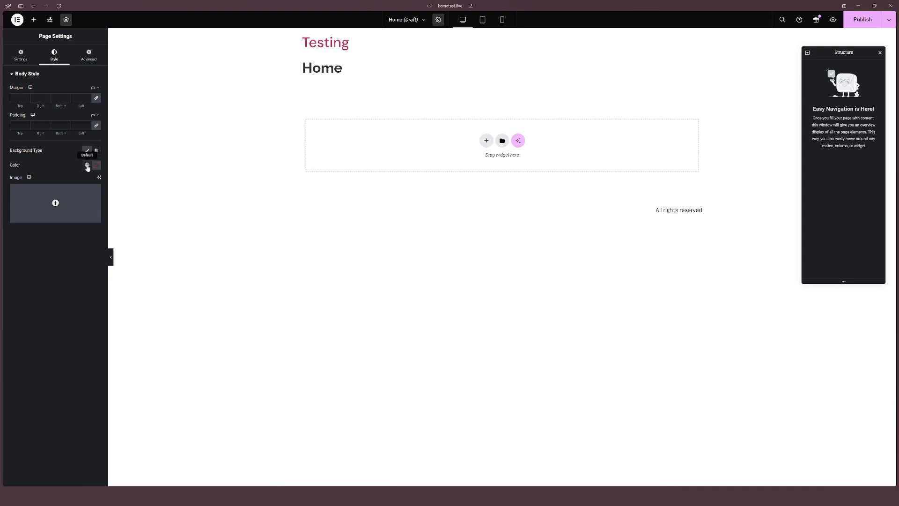
{"action": "left_click", "coordinate": [87, 166]}
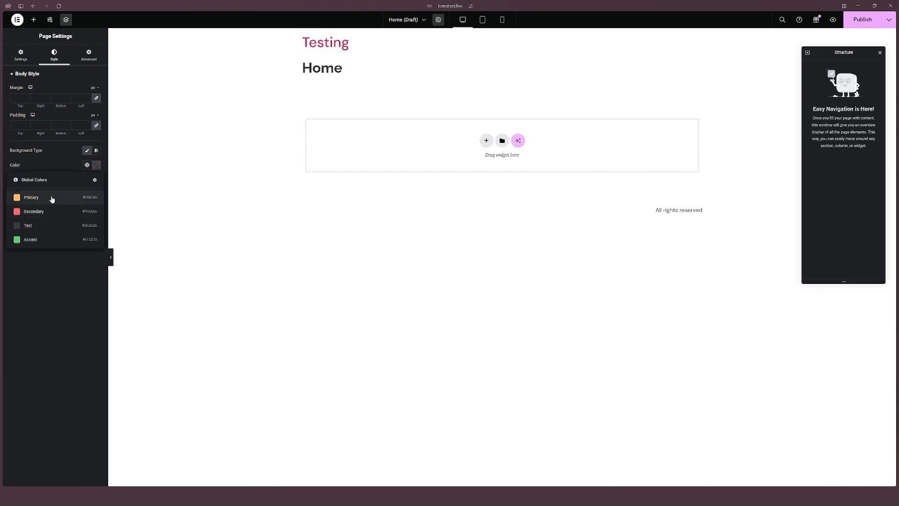
{"action": "left_click", "coordinate": [52, 199]}
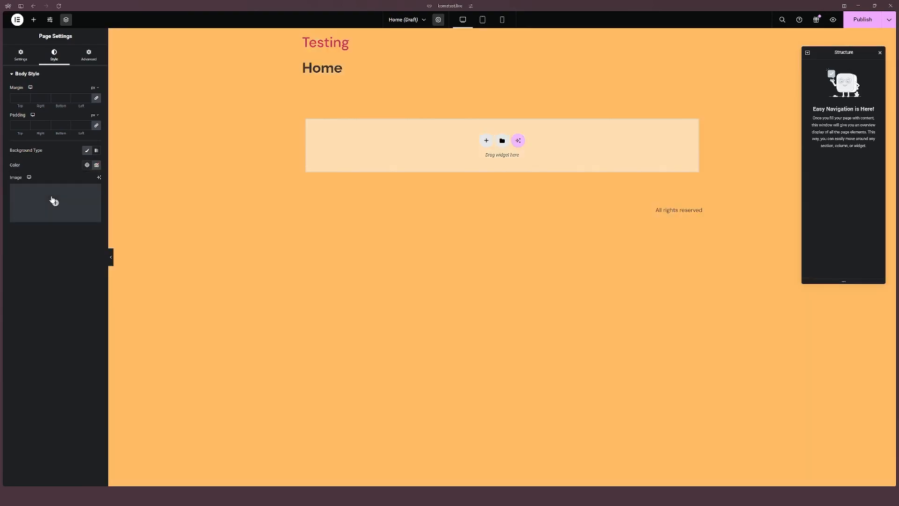
Step: Replace the global colour with a custom light peach body background colour, #FFEFDA
{"action": "left_click", "coordinate": [97, 167]}
{"action": "left_click", "coordinate": [90, 170]}
{"action": "left_click", "coordinate": [87, 165]}
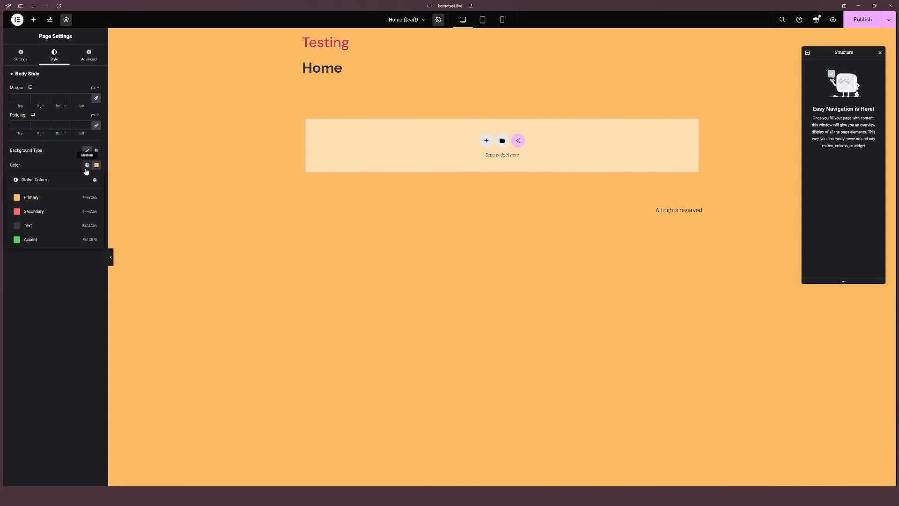
{"action": "left_click", "coordinate": [55, 197]}
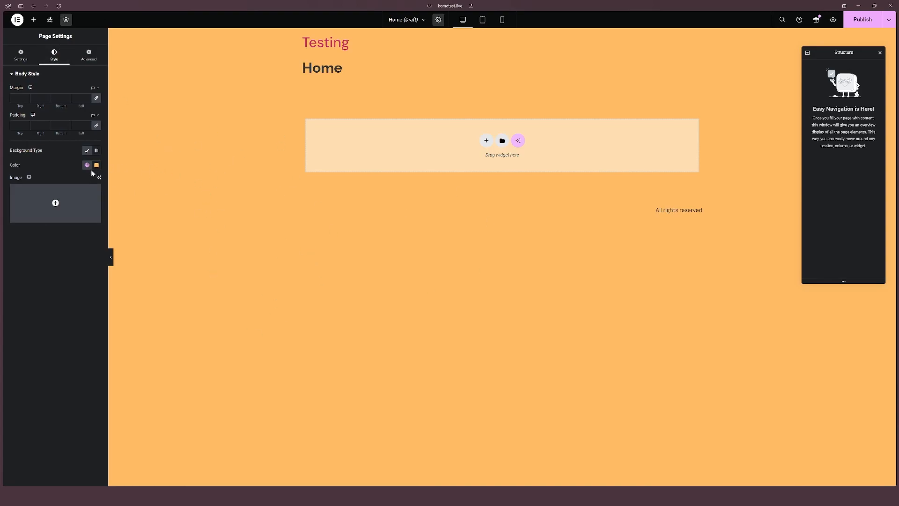
{"action": "left_click", "coordinate": [96, 164]}
{"action": "left_click", "coordinate": [64, 161]}
{"action": "left_click", "coordinate": [97, 165]}
{"action": "left_click_drag", "start_coordinate": [103, 193], "coordinate": [68, 160]}
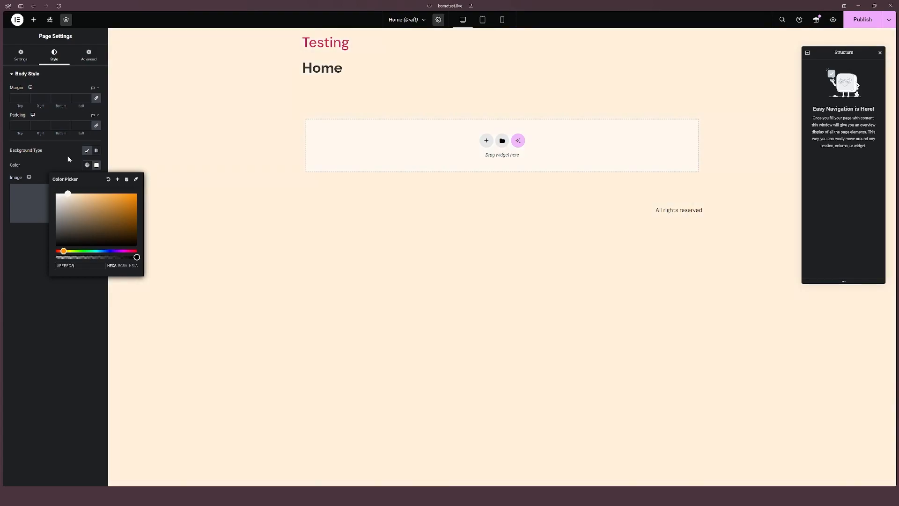
{"action": "left_click", "coordinate": [33, 268]}
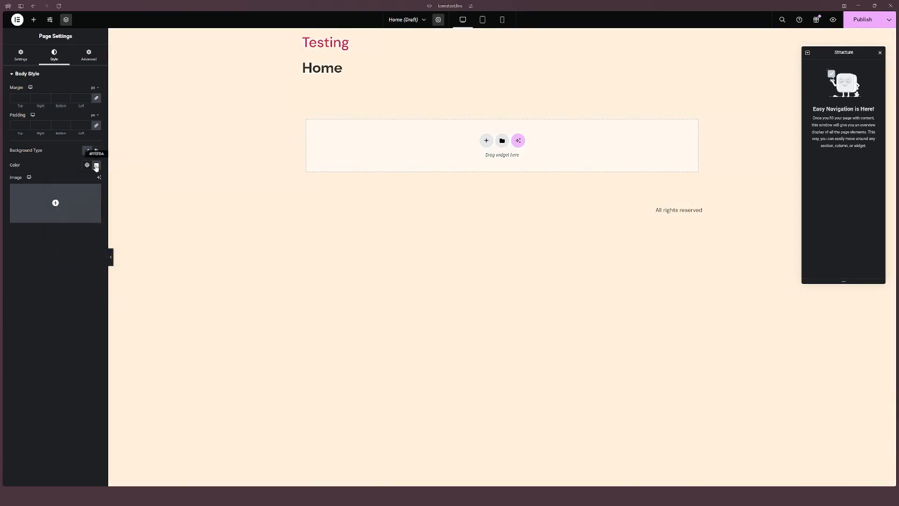
Step: Turn on Hide Title in the page's general settings
{"action": "left_click", "coordinate": [89, 54]}
{"action": "left_click", "coordinate": [21, 54]}
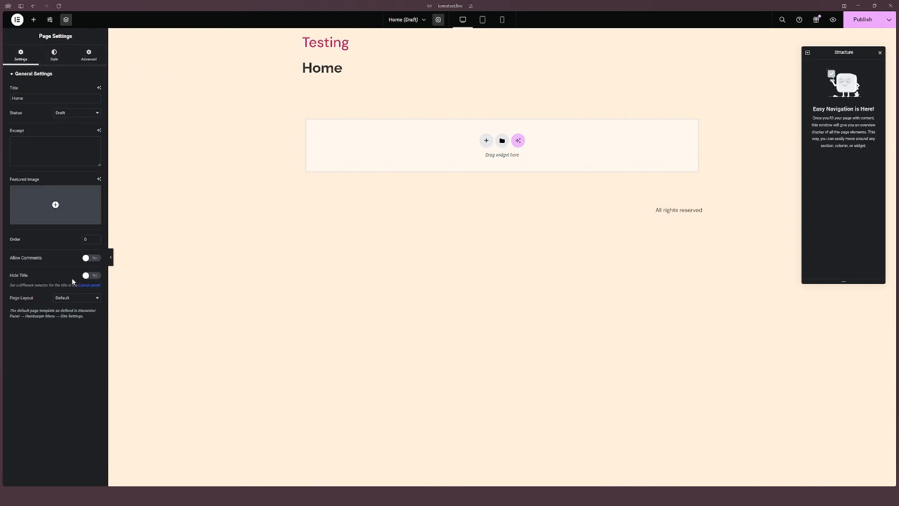
{"action": "left_click", "coordinate": [91, 275]}
{"action": "left_click", "coordinate": [90, 276]}
{"action": "left_click", "coordinate": [93, 275]}
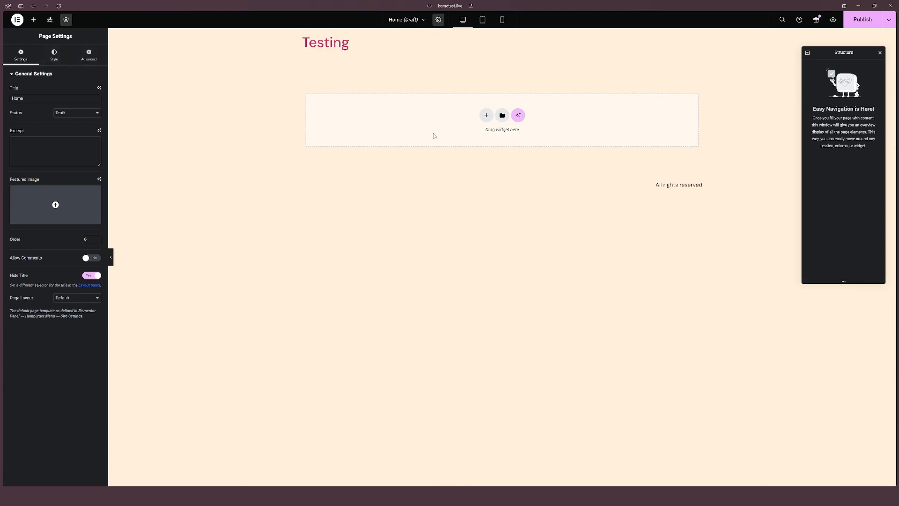
Step: Add a new container to the page using the single-column direction structure
{"action": "left_click", "coordinate": [486, 116]}
{"action": "left_click", "coordinate": [476, 143]}
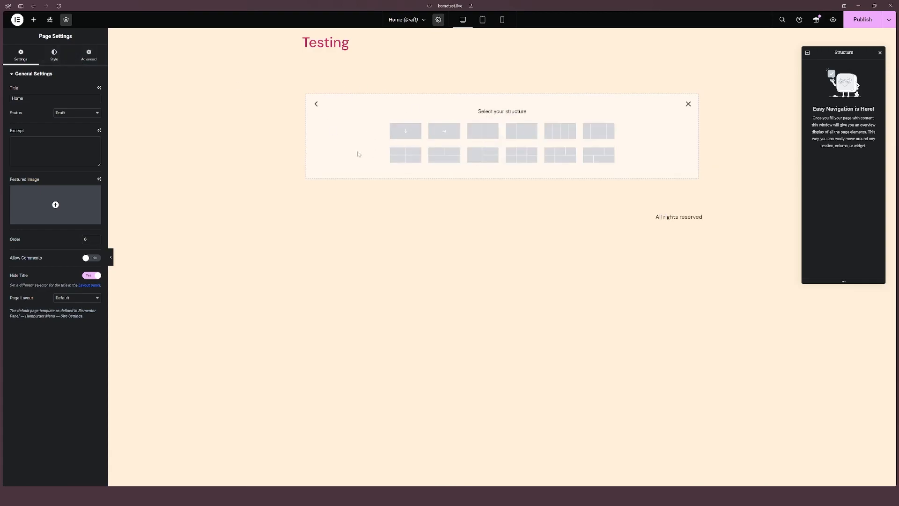
{"action": "left_click", "coordinate": [408, 137]}
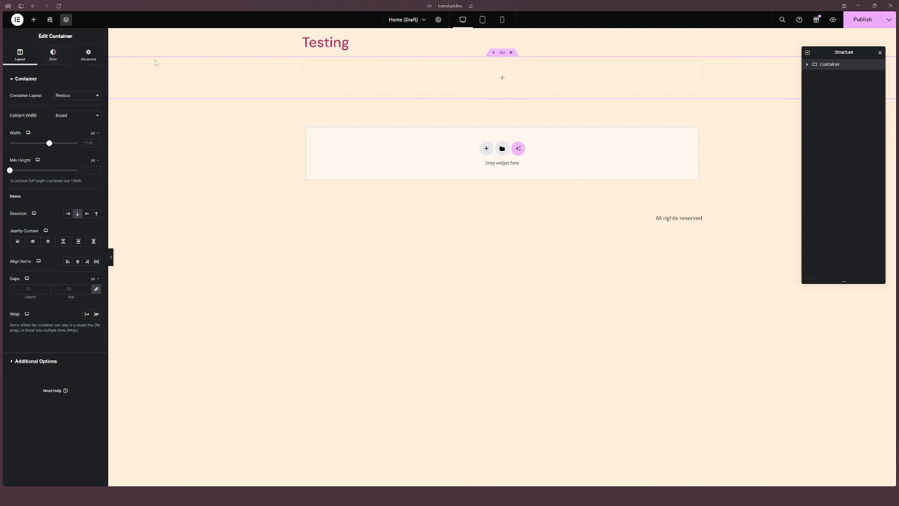
Step: Give the container a classic background image by uploading and selecting WP (3).png from the computer
{"action": "left_click", "coordinate": [54, 56]}
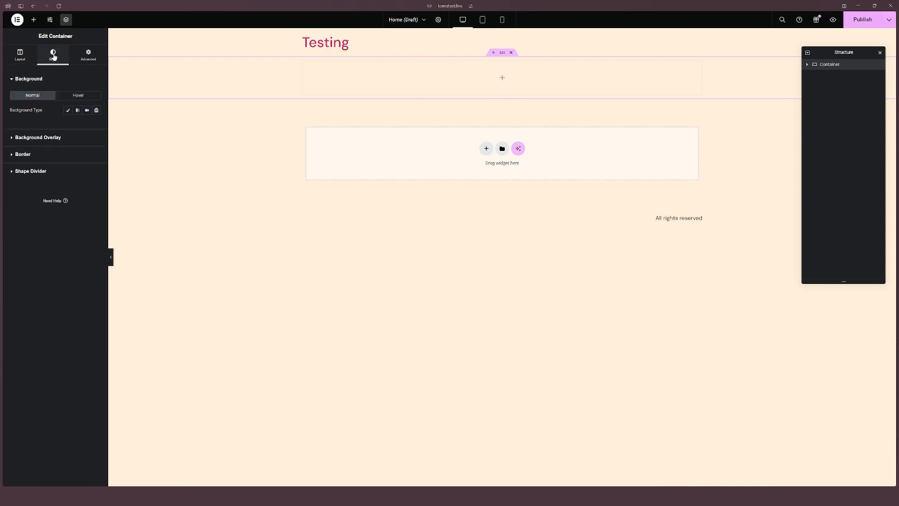
{"action": "left_click", "coordinate": [69, 112]}
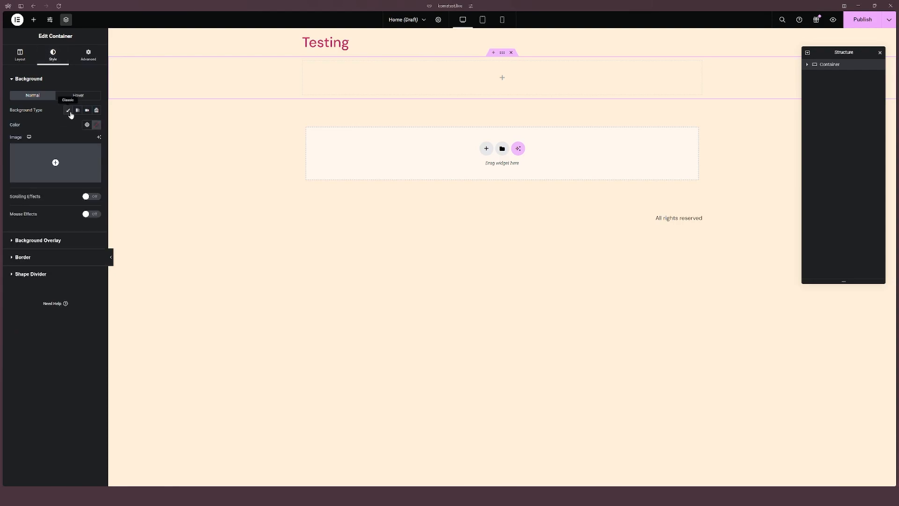
{"action": "left_click", "coordinate": [44, 181]}
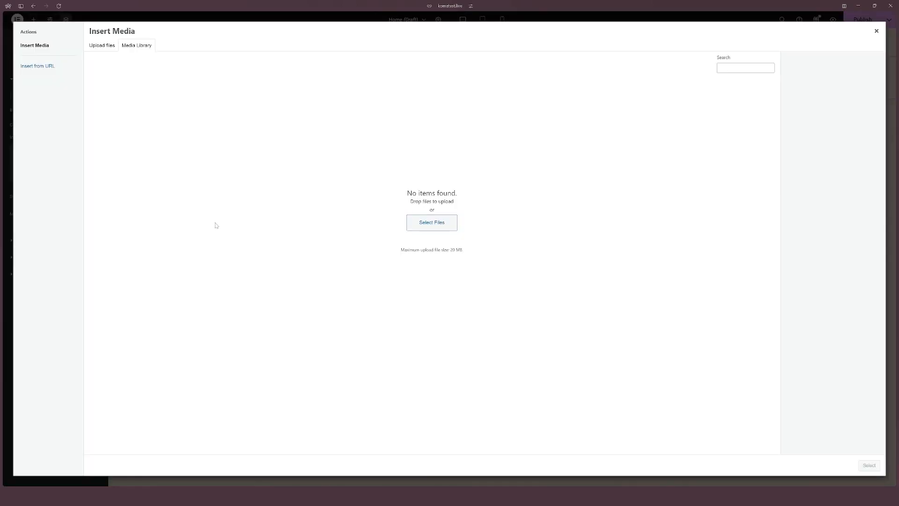
{"action": "left_click", "coordinate": [435, 230]}
{"action": "scroll", "coordinate": [24, 180], "scroll_direction": "down", "scroll_amount": 3}
{"action": "left_click", "coordinate": [33, 147]}
{"action": "double_click", "coordinate": [96, 123]}
{"action": "double_click", "coordinate": [96, 68]}
{"action": "scroll", "coordinate": [95, 188], "scroll_direction": "down", "scroll_amount": 2}
{"action": "double_click", "coordinate": [94, 217]}
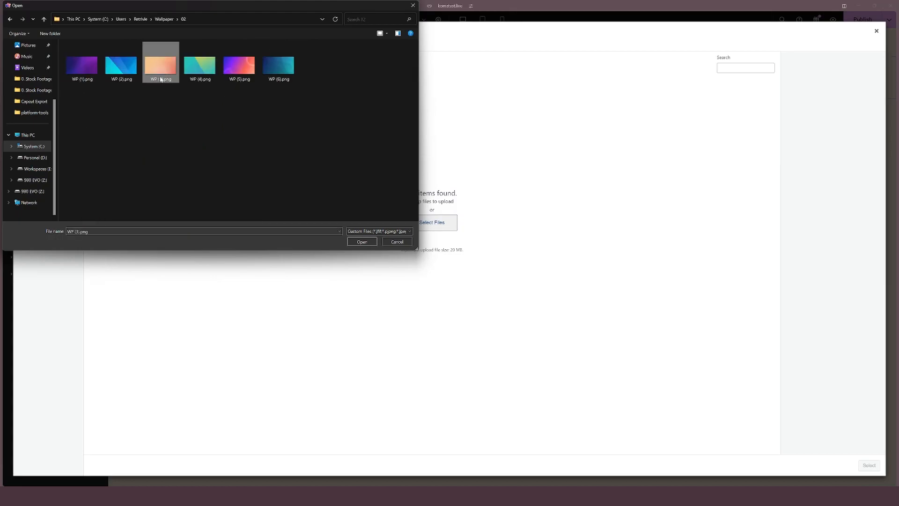
{"action": "double_click", "coordinate": [158, 68]}
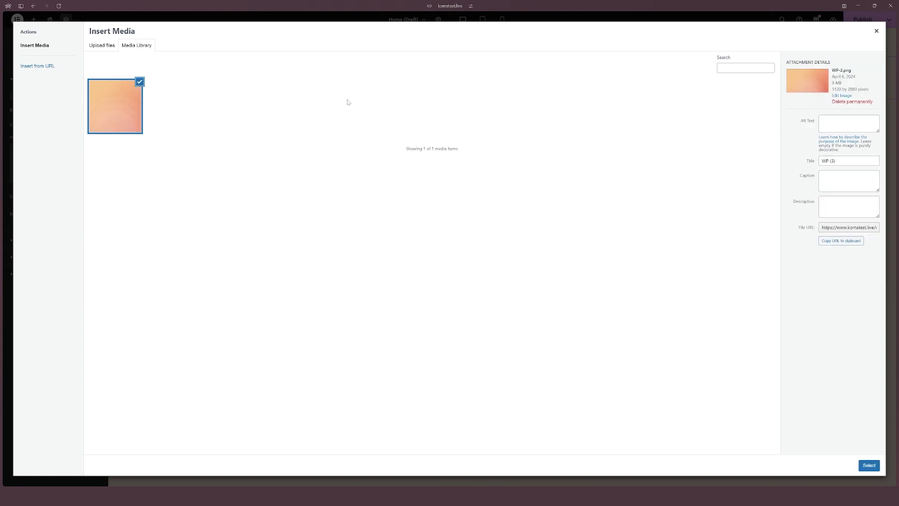
{"action": "left_click", "coordinate": [869, 465]}
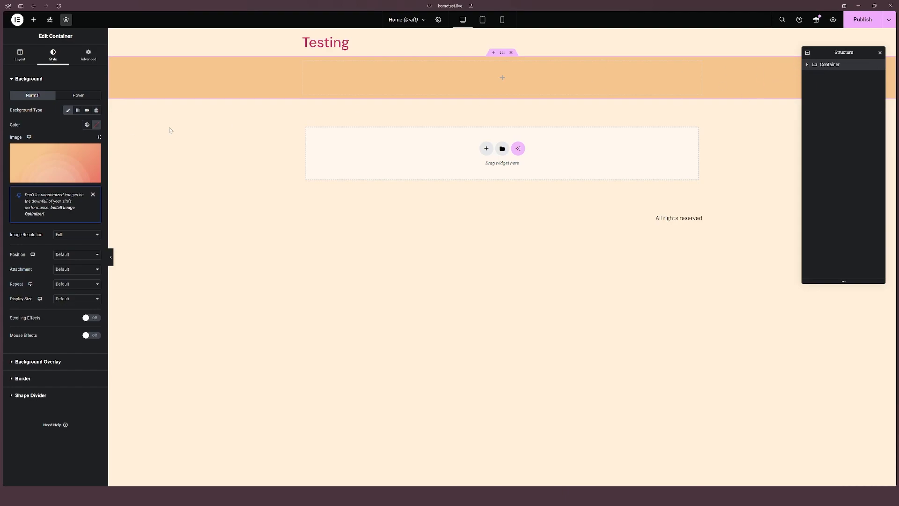
Step: Set the container's minimum height to 760 px in its layout settings
{"action": "left_click", "coordinate": [21, 56]}
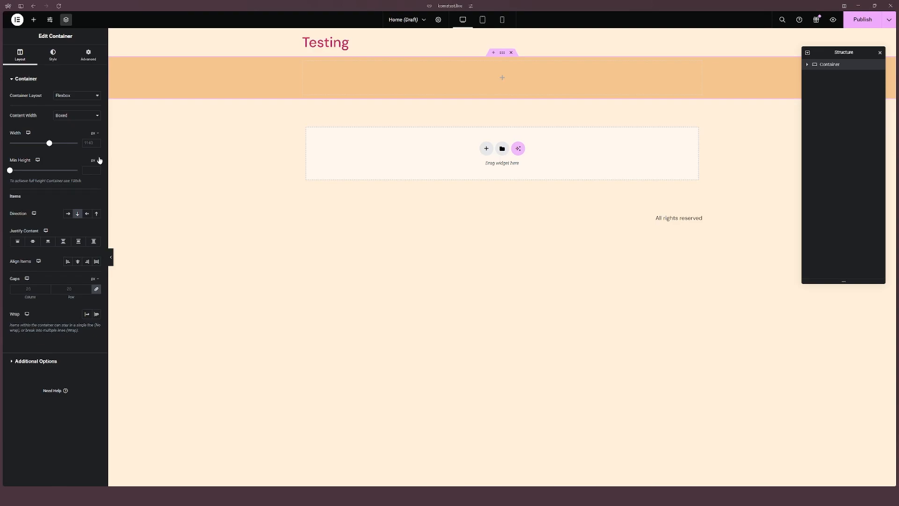
{"action": "left_click", "coordinate": [89, 171]}
{"action": "type", "text": "360"}
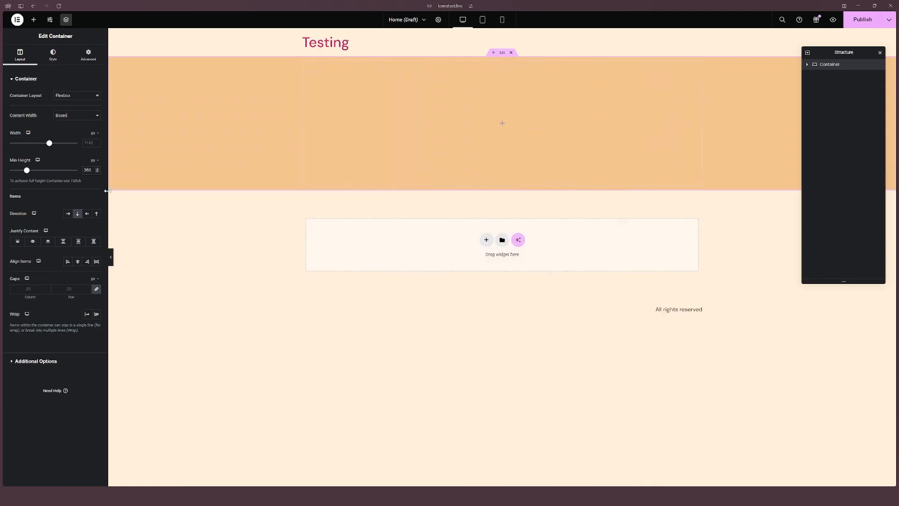
{"action": "left_click_drag", "start_coordinate": [27, 171], "coordinate": [48, 174]}
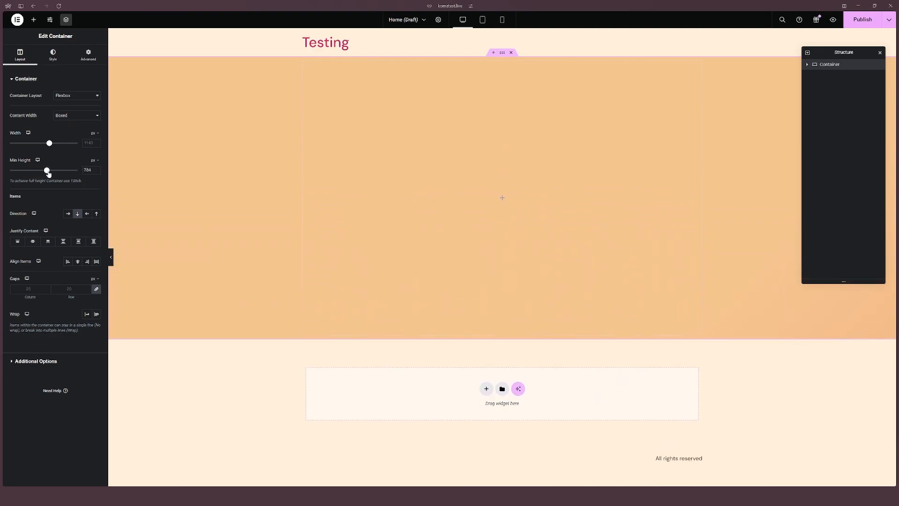
{"action": "double_click", "coordinate": [87, 170]}
{"action": "type", "text": "760"}
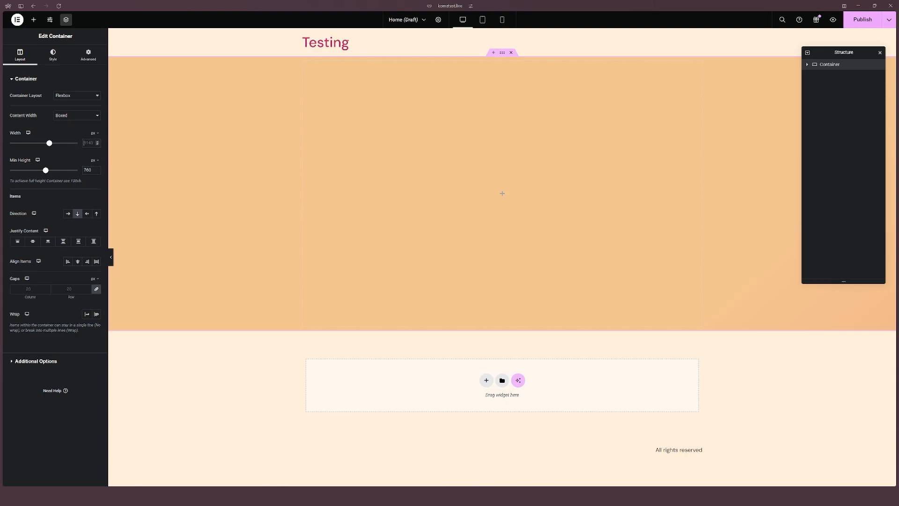
Step: Dismiss the image optimization notice in the container's background style settings
{"action": "mouse_move", "coordinate": [51, 147]}
{"action": "left_mouse_down"}
{"action": "mouse_move", "coordinate": [79, 143]}
{"action": "mouse_move", "coordinate": [52, 145]}
{"action": "left_mouse_up"}
{"action": "left_click", "coordinate": [66, 115]}
{"action": "left_click", "coordinate": [74, 128]}
{"action": "mouse_move", "coordinate": [75, 146]}
{"action": "left_mouse_down"}
{"action": "mouse_move", "coordinate": [57, 145]}
{"action": "mouse_move", "coordinate": [95, 151]}
{"action": "mouse_move", "coordinate": [77, 144]}
{"action": "left_mouse_up"}
{"action": "key", "text": "BackSpace"}
{"action": "left_click", "coordinate": [59, 62]}
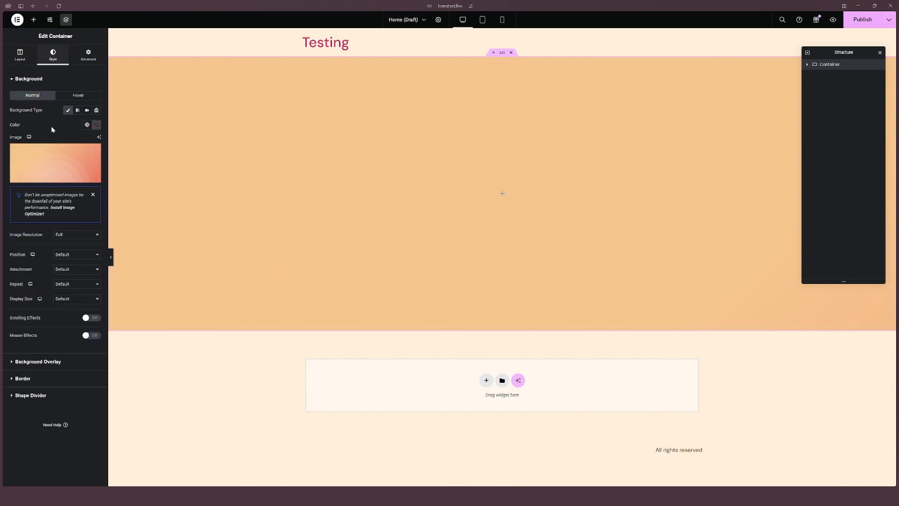
{"action": "left_click", "coordinate": [93, 195]}
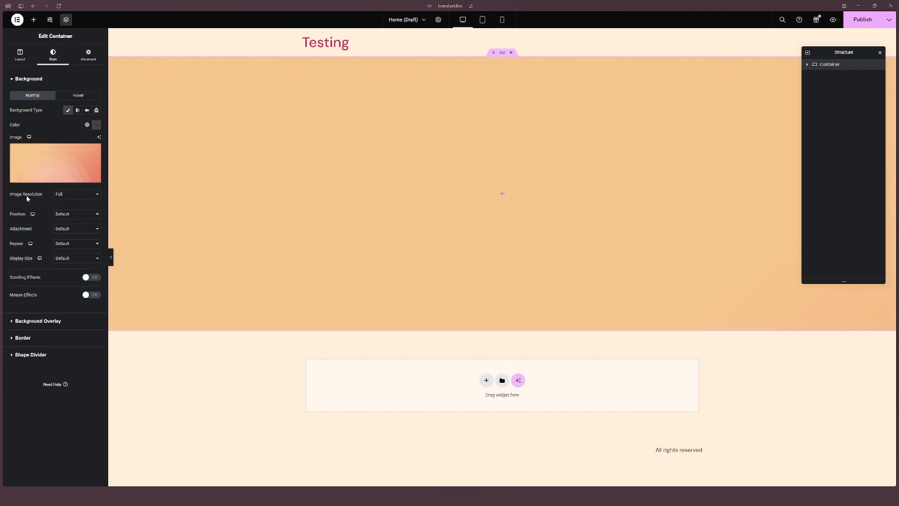
Step: Try the 2048x2048 background image resolution, then switch it back to Full
{"action": "left_click", "coordinate": [61, 194]}
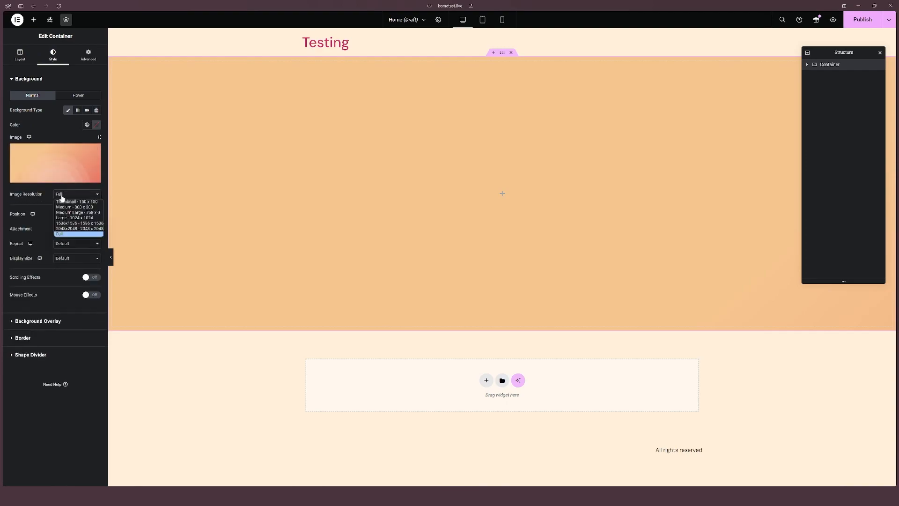
{"action": "left_click", "coordinate": [63, 229]}
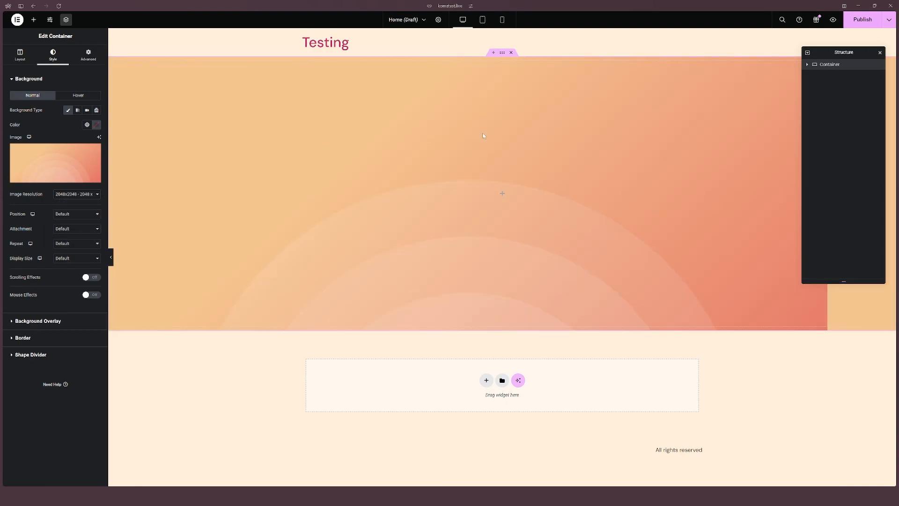
{"action": "left_click_drag", "start_coordinate": [849, 51], "coordinate": [757, 59]}
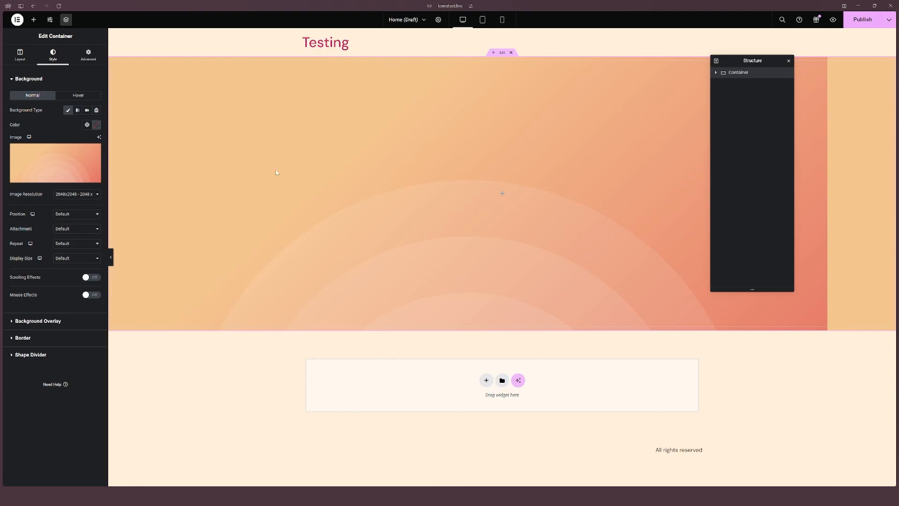
{"action": "left_click", "coordinate": [75, 194]}
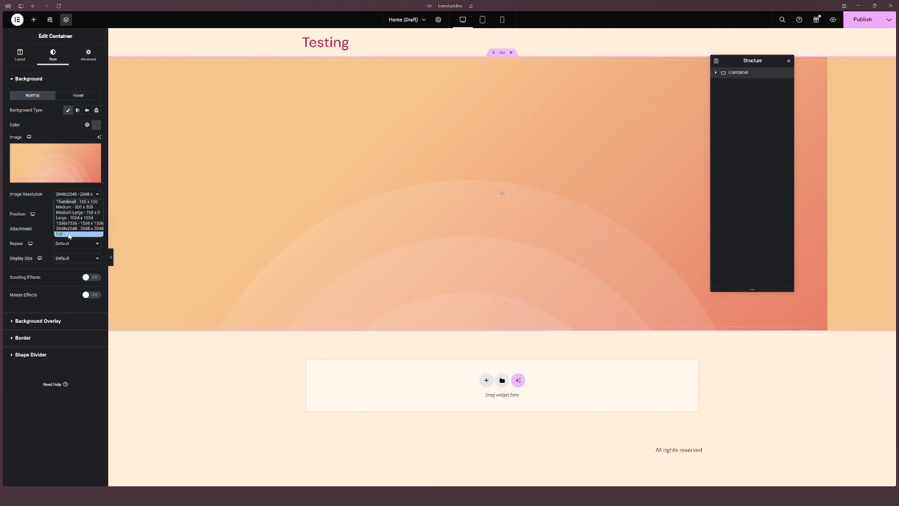
{"action": "left_click", "coordinate": [101, 232]}
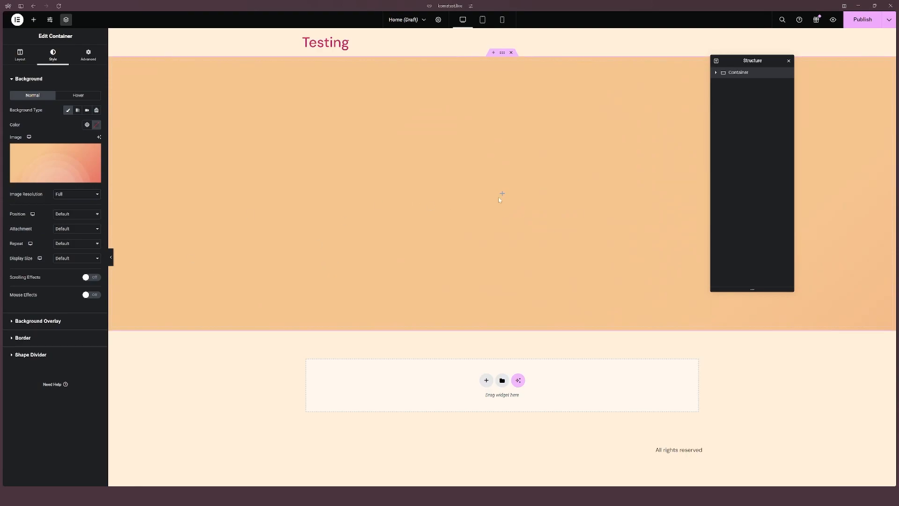
Step: Set the background image position to Center Center
{"action": "left_click_drag", "start_coordinate": [760, 61], "coordinate": [840, 84]}
{"action": "left_click", "coordinate": [63, 214]}
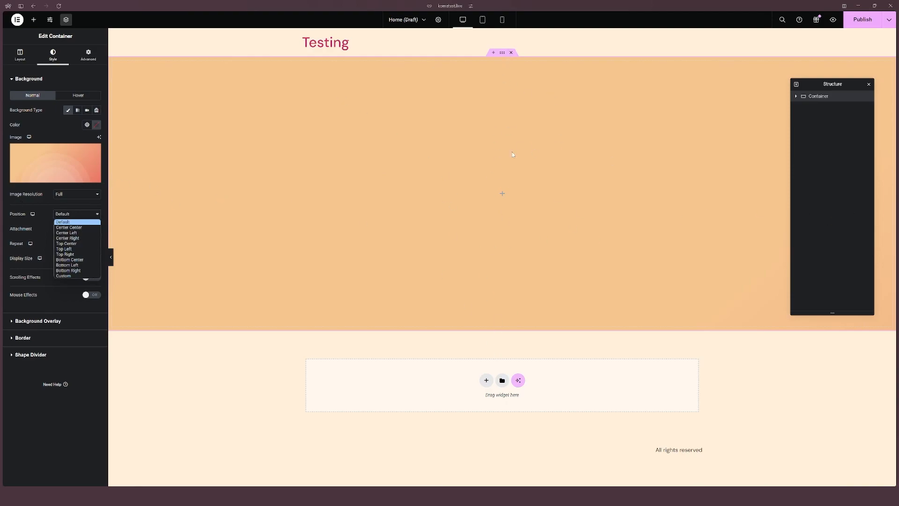
{"action": "left_click", "coordinate": [85, 227]}
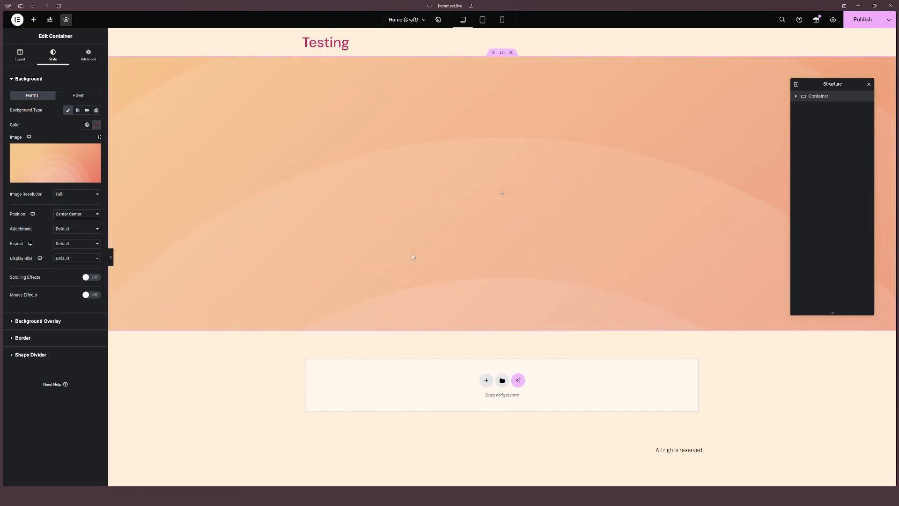
Step: Set the background attachment to Fixed and the repeat option to No-repeat
{"action": "left_click", "coordinate": [70, 230]}
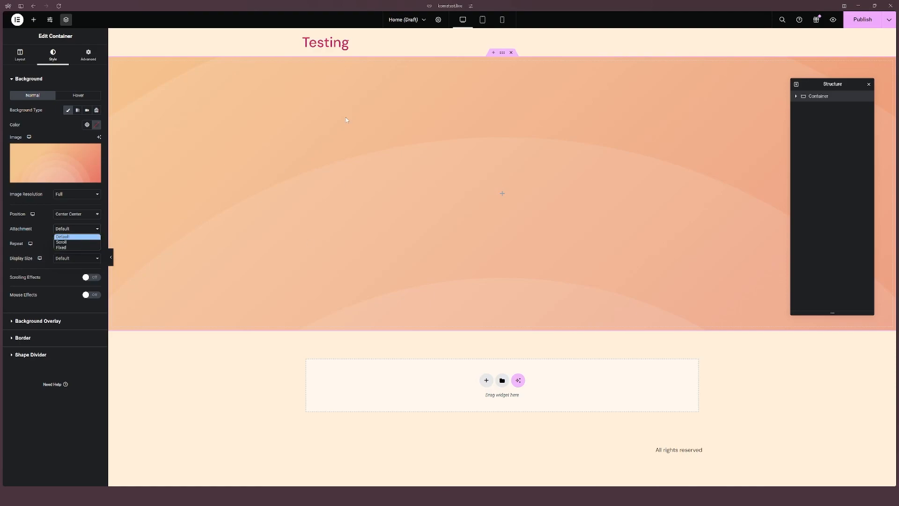
{"action": "left_click", "coordinate": [65, 242]}
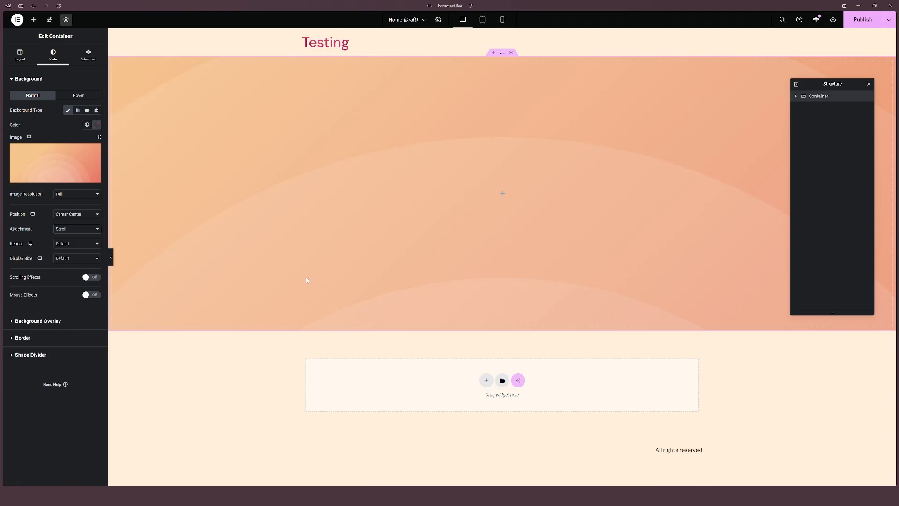
{"action": "left_click", "coordinate": [77, 228]}
{"action": "left_click", "coordinate": [63, 245]}
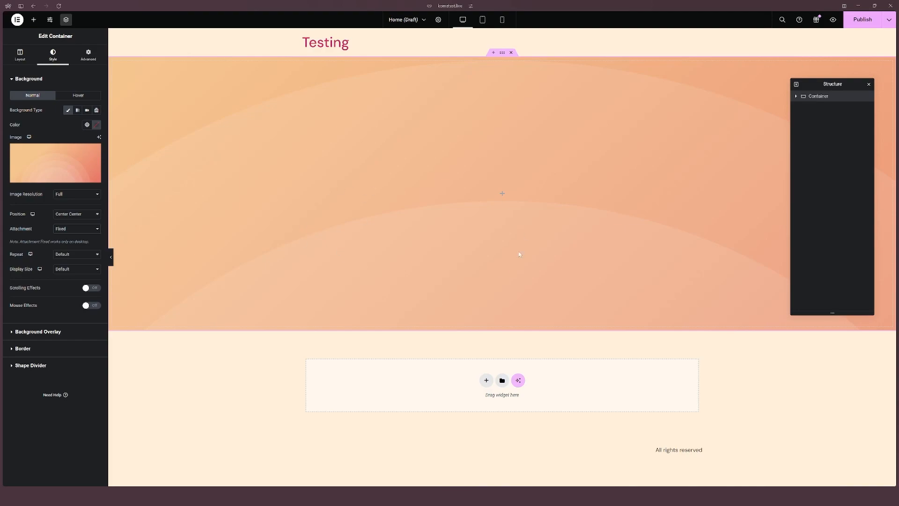
{"action": "left_click", "coordinate": [75, 257]}
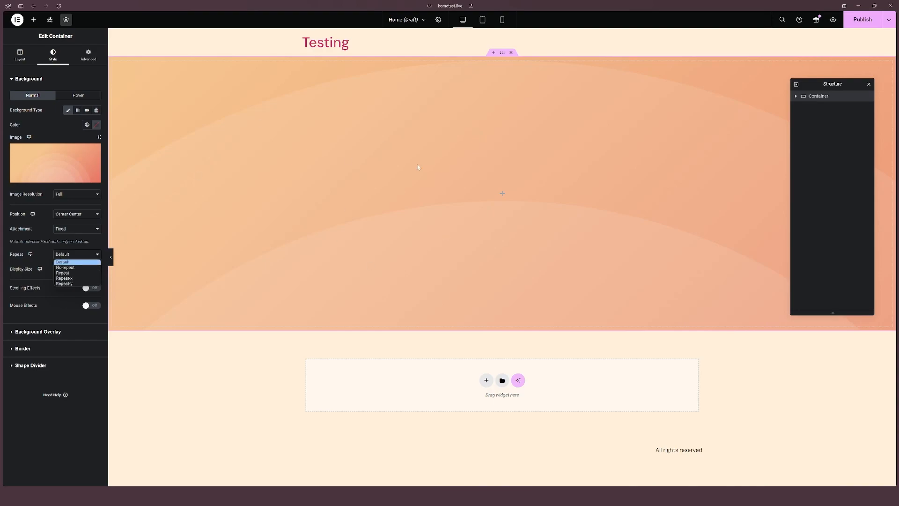
{"action": "left_click", "coordinate": [72, 267]}
Step: Try a 1536x1536 resolution with Repeat, then restore Full resolution and No-repeat
{"action": "left_click", "coordinate": [73, 195]}
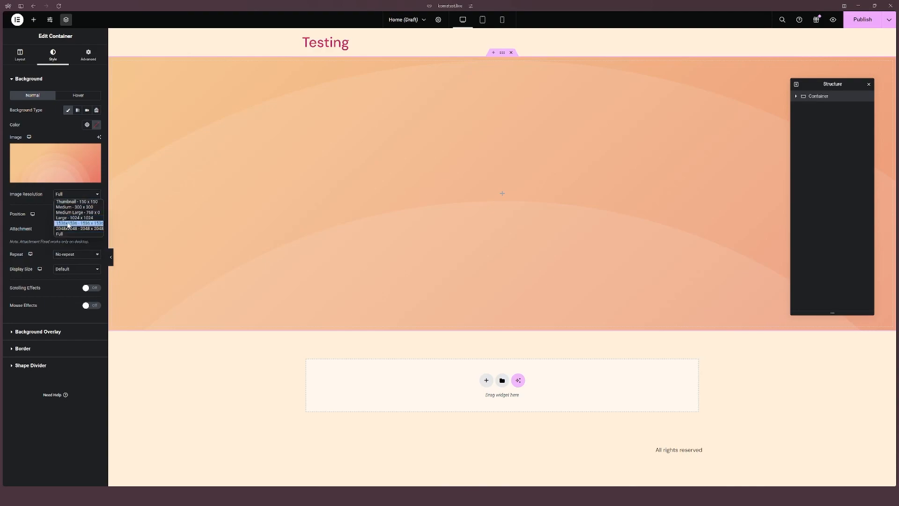
{"action": "left_click", "coordinate": [71, 223]}
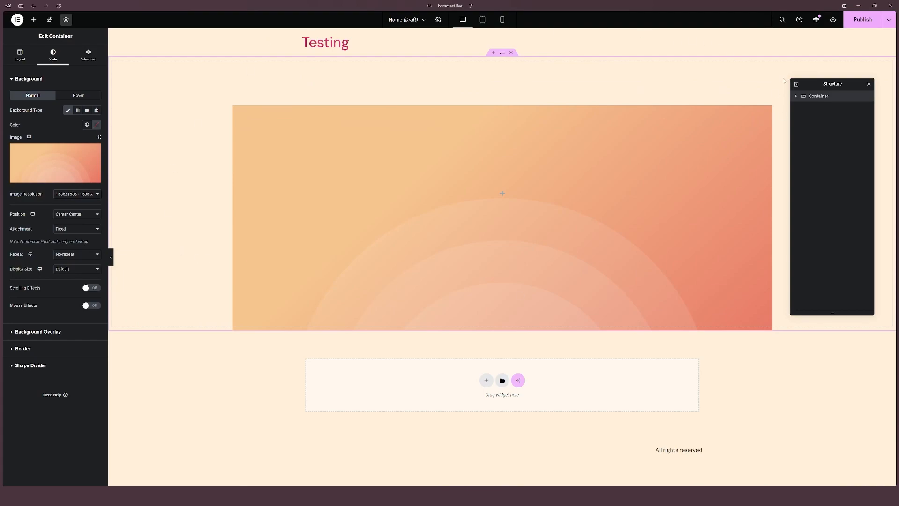
{"action": "left_click", "coordinate": [87, 254]}
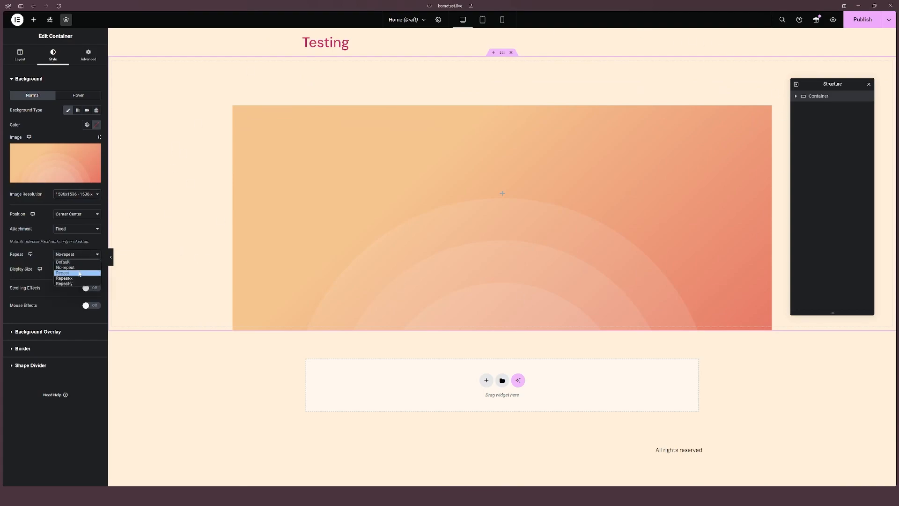
{"action": "left_click", "coordinate": [87, 270]}
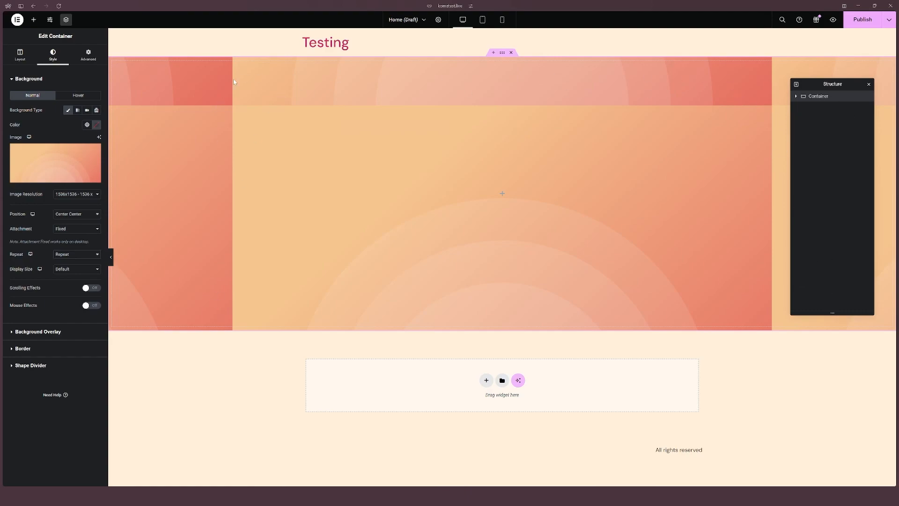
{"action": "left_click", "coordinate": [78, 254]}
{"action": "left_click", "coordinate": [77, 264]}
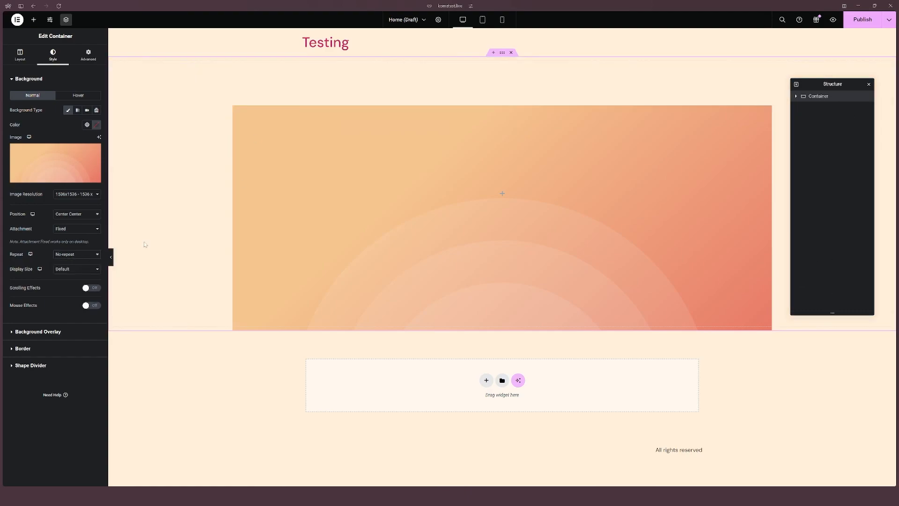
{"action": "left_click", "coordinate": [77, 194]}
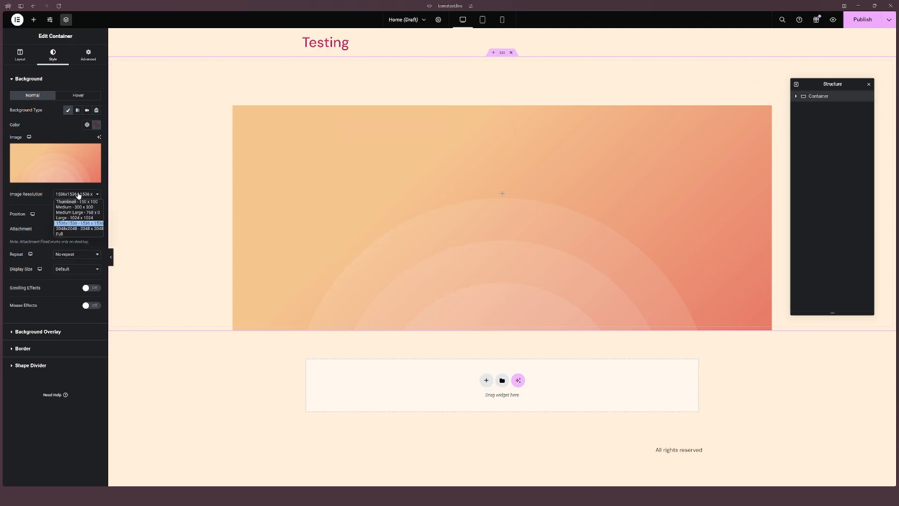
{"action": "left_click", "coordinate": [77, 231]}
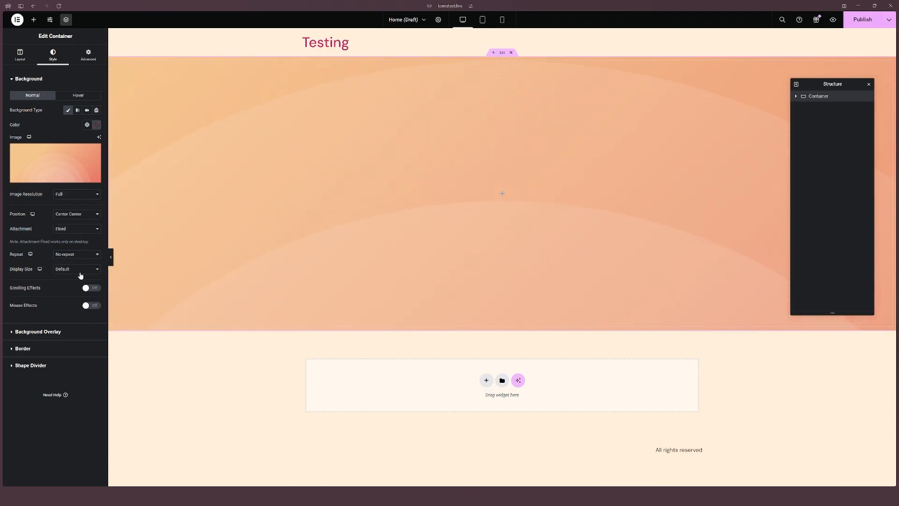
Step: Set the background display size to Cover
{"action": "left_click", "coordinate": [70, 270]}
{"action": "left_click", "coordinate": [69, 288]}
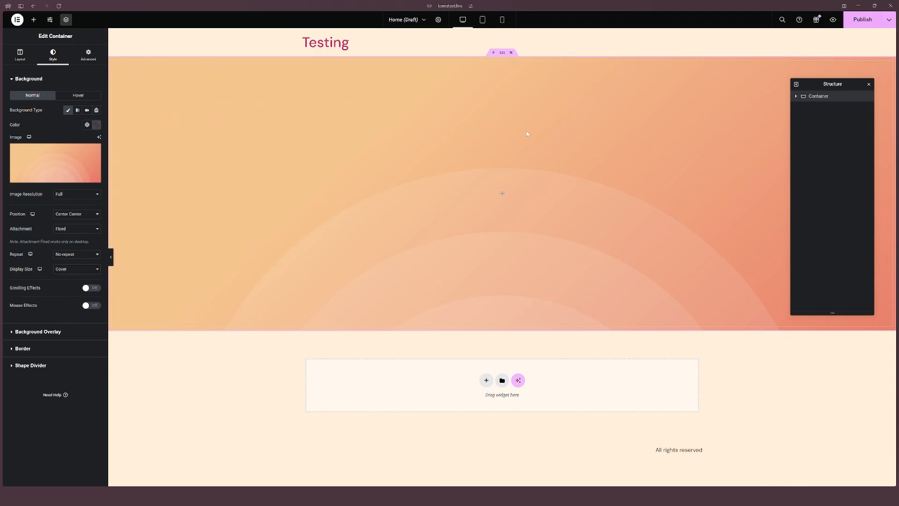
{"action": "left_click", "coordinate": [75, 268]}
{"action": "left_click", "coordinate": [68, 283]}
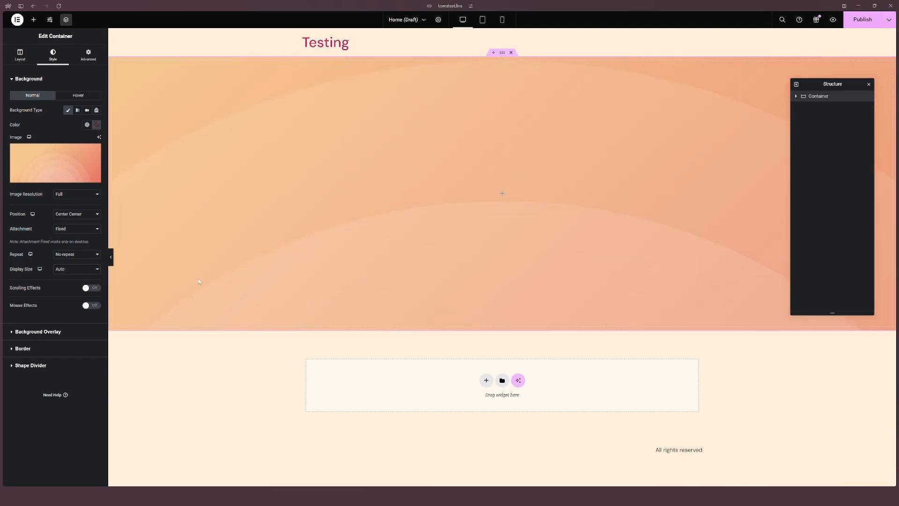
{"action": "left_click", "coordinate": [80, 265]}
{"action": "left_click", "coordinate": [69, 288]}
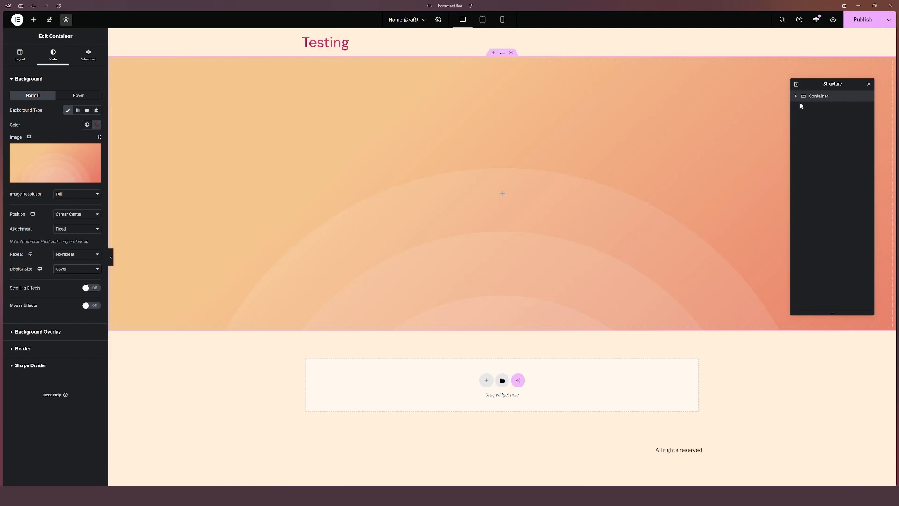
Step: Rename the container to HERO in the structure navigator
{"action": "double_click", "coordinate": [825, 101]}
{"action": "type", "text": "HERO"}
{"action": "key", "text": "Return"}
{"action": "left_click", "coordinate": [796, 98]}
Step: Add a new Container element inside the HERO container and select it
{"action": "left_click", "coordinate": [33, 19]}
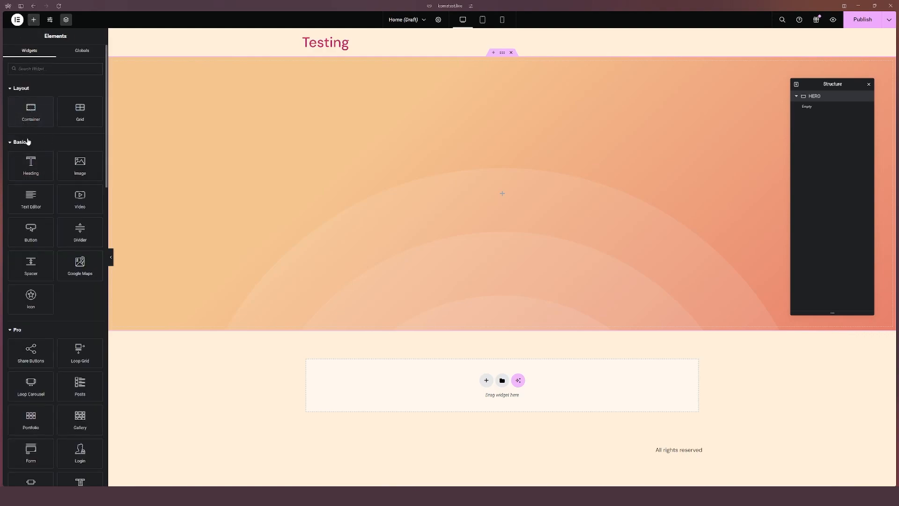
{"action": "left_click_drag", "start_coordinate": [31, 112], "coordinate": [505, 198]}
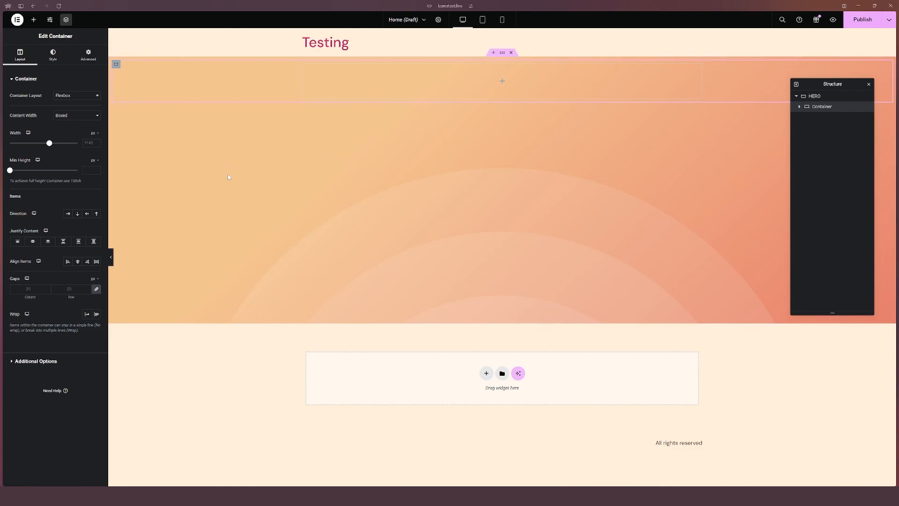
{"action": "left_click", "coordinate": [813, 97]}
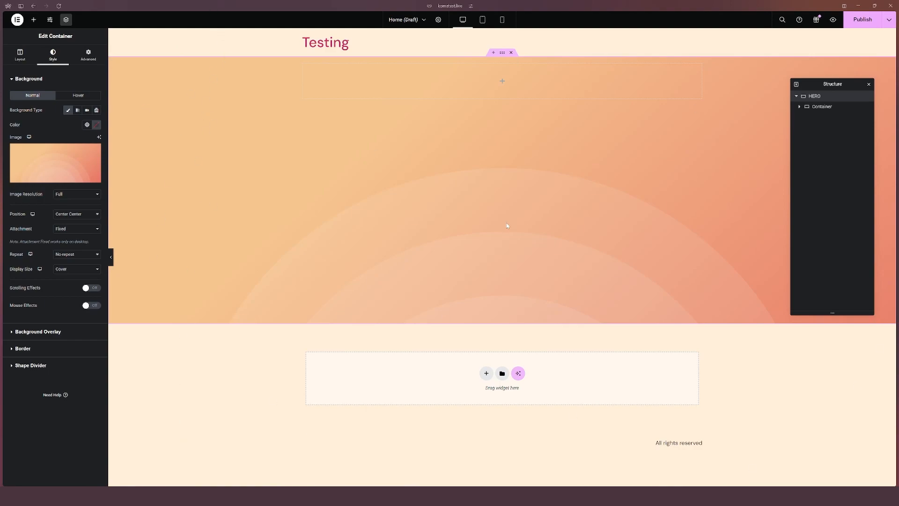
{"action": "left_click", "coordinate": [825, 108]}
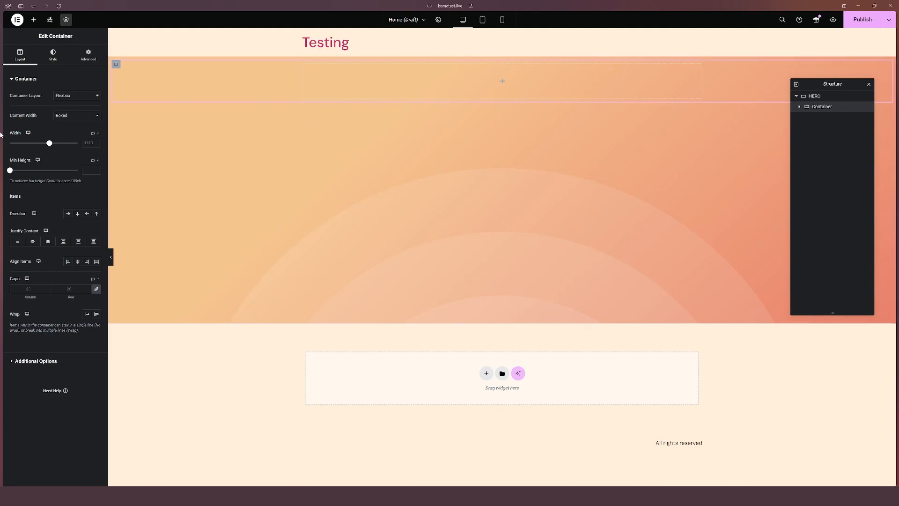
Step: Set the inner container's direction to column, justify content to center and align items to start
{"action": "left_click", "coordinate": [80, 117]}
{"action": "left_click", "coordinate": [78, 123]}
{"action": "type", "text": "1280"}
{"action": "key", "text": "BackSpace"}
{"action": "left_click", "coordinate": [78, 214]}
{"action": "left_click", "coordinate": [32, 241]}
{"action": "left_click", "coordinate": [68, 263]}
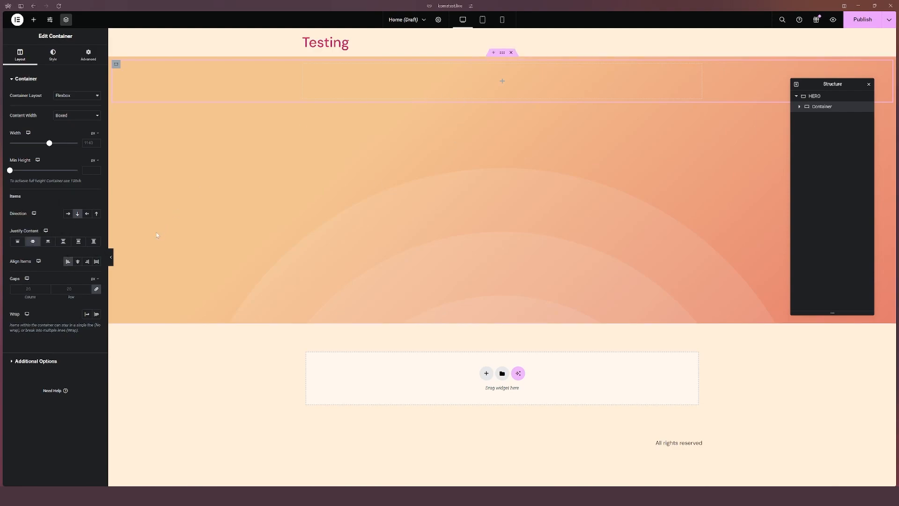
Step: Add a Heading widget into the inner container
{"action": "left_click", "coordinate": [32, 21]}
{"action": "left_click_drag", "start_coordinate": [47, 166], "coordinate": [462, 78]}
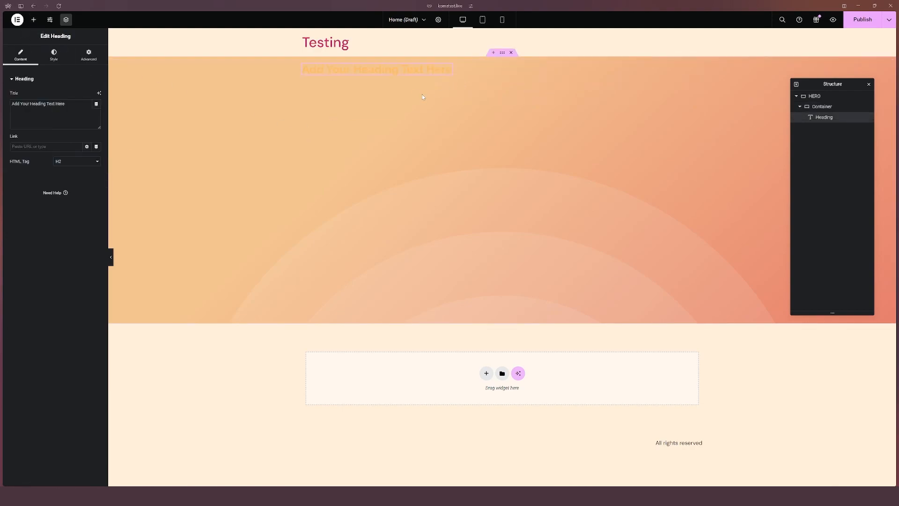
Step: Set the heading's text color to the Secondary global color
{"action": "left_click", "coordinate": [54, 55]}
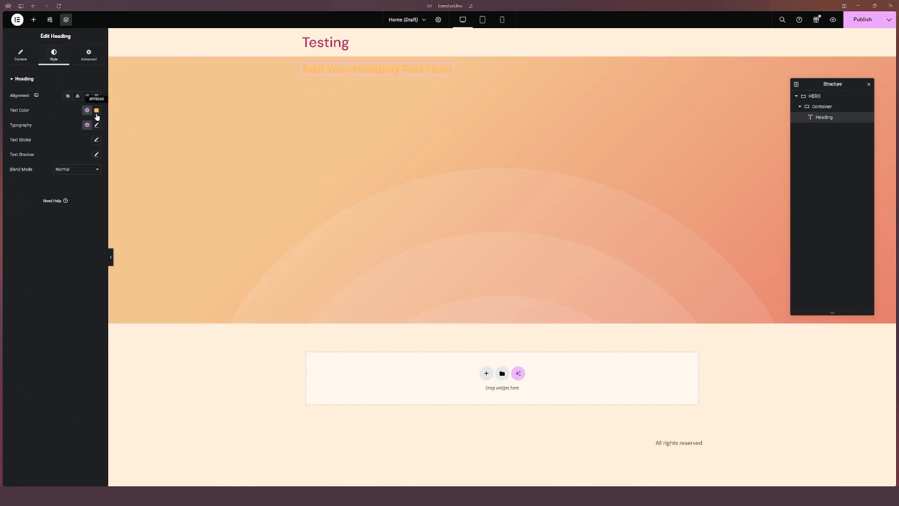
{"action": "left_click", "coordinate": [87, 111]}
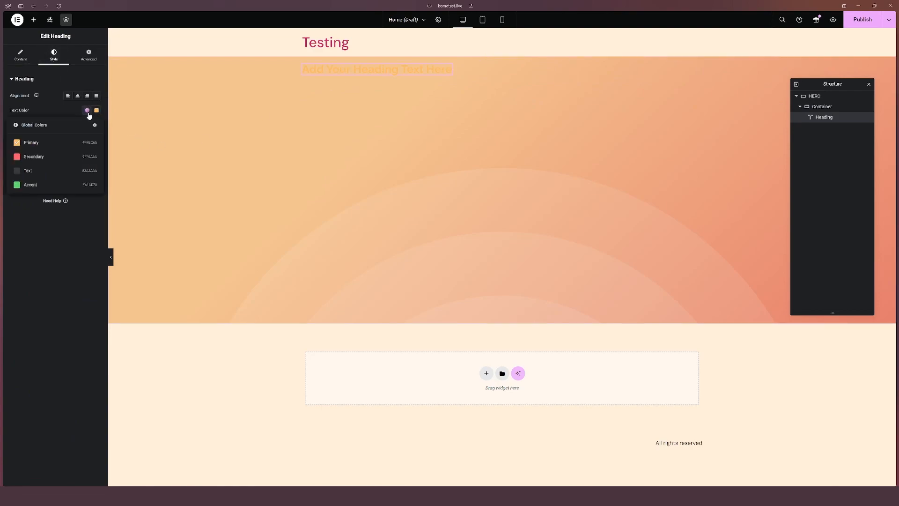
{"action": "left_click", "coordinate": [52, 157]}
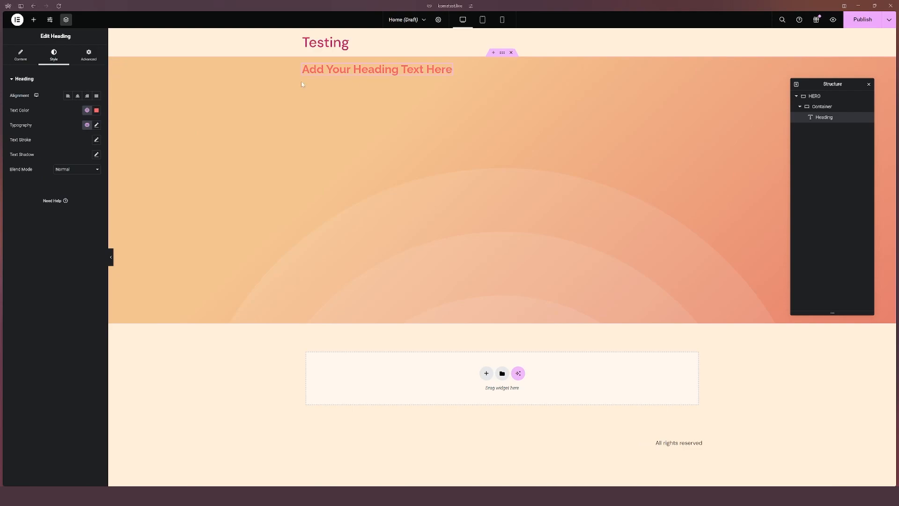
Step: Add a Text Editor widget below the heading in the inner container
{"action": "left_click", "coordinate": [34, 23]}
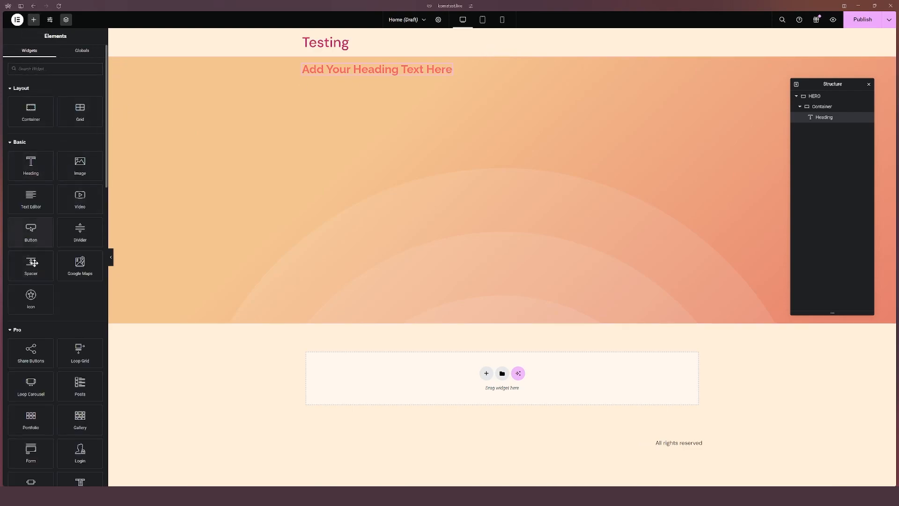
{"action": "left_click_drag", "start_coordinate": [31, 198], "coordinate": [349, 76]}
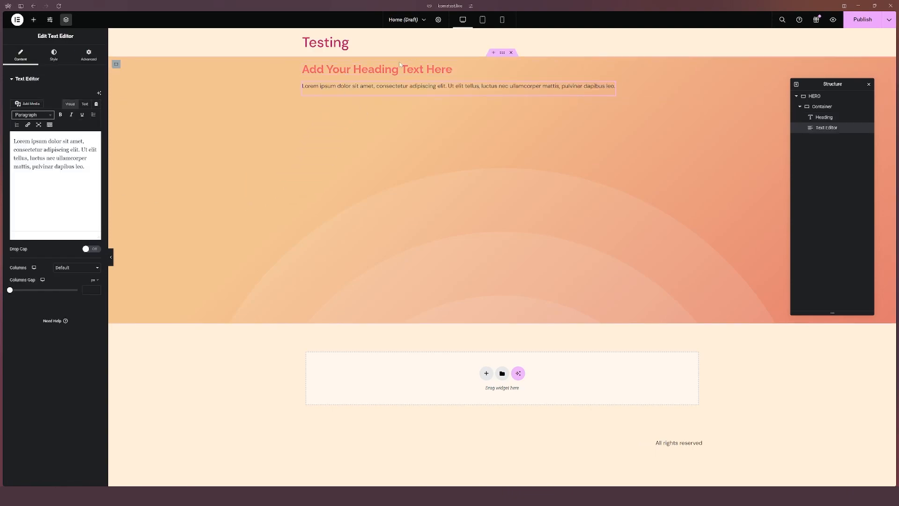
Step: Add a Button widget below the text in the inner container
{"action": "left_click", "coordinate": [31, 21]}
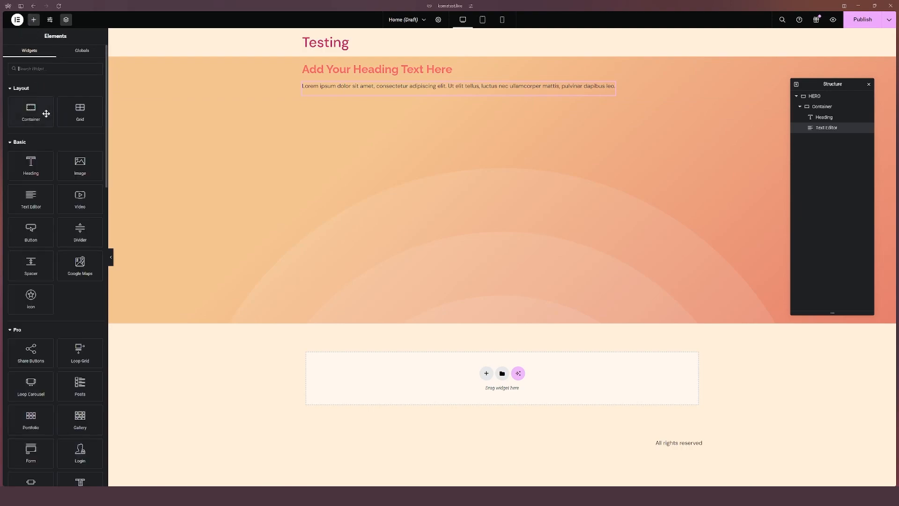
{"action": "left_click_drag", "start_coordinate": [31, 230], "coordinate": [323, 96]}
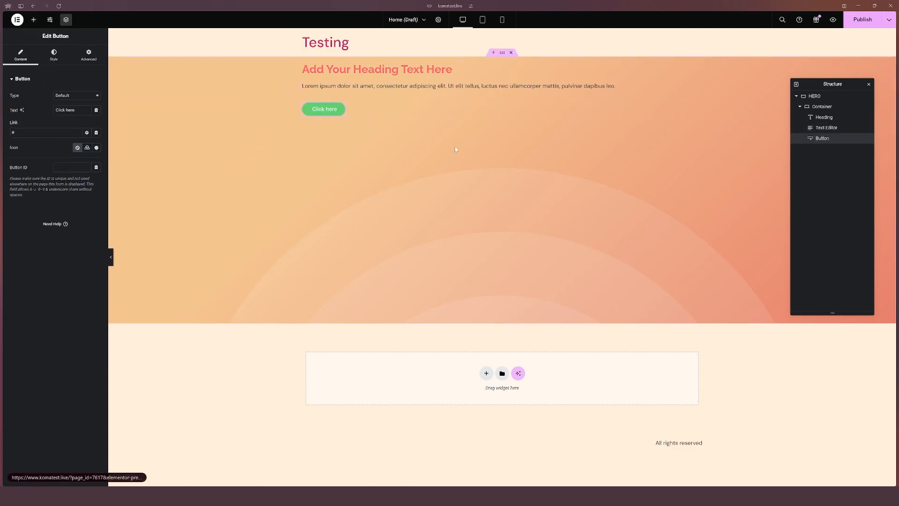
Step: Try each direction option on the inner container, ending back on column
{"action": "left_click", "coordinate": [839, 106]}
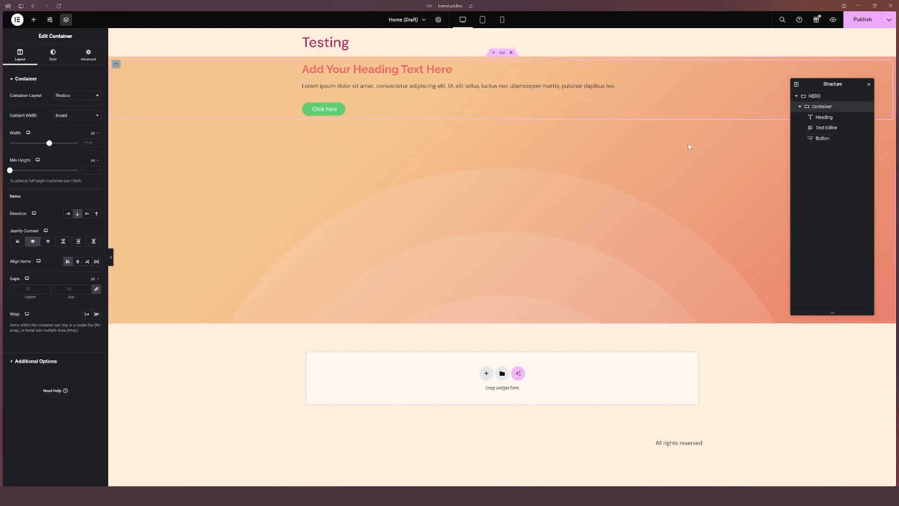
{"action": "left_click", "coordinate": [76, 215]}
{"action": "left_click", "coordinate": [67, 214]}
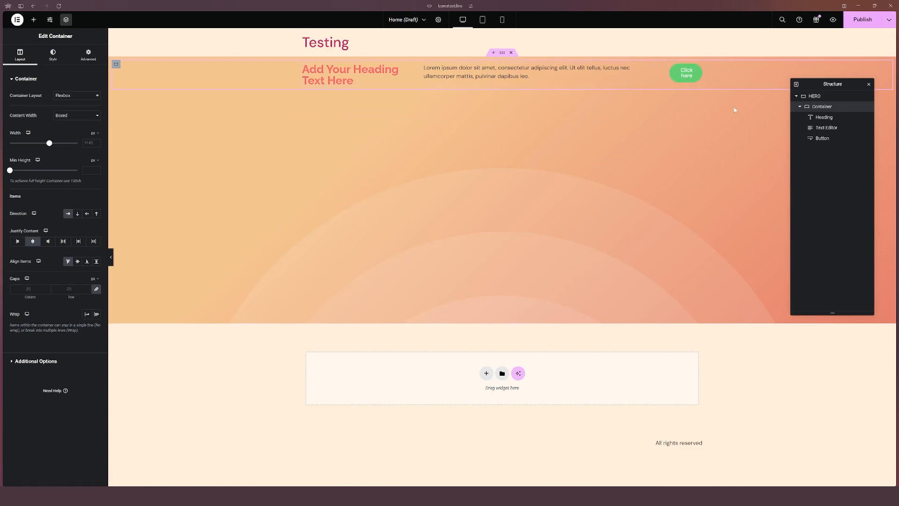
{"action": "left_click", "coordinate": [87, 214]}
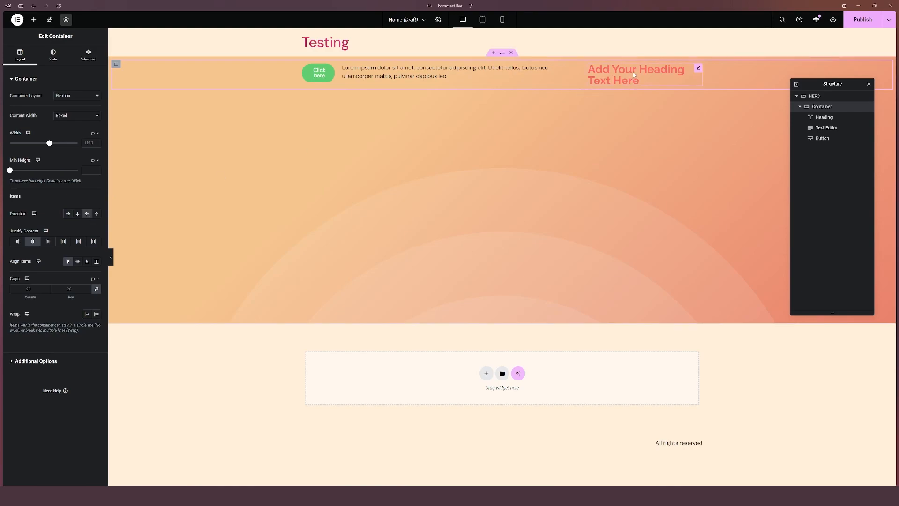
{"action": "left_click", "coordinate": [97, 214]}
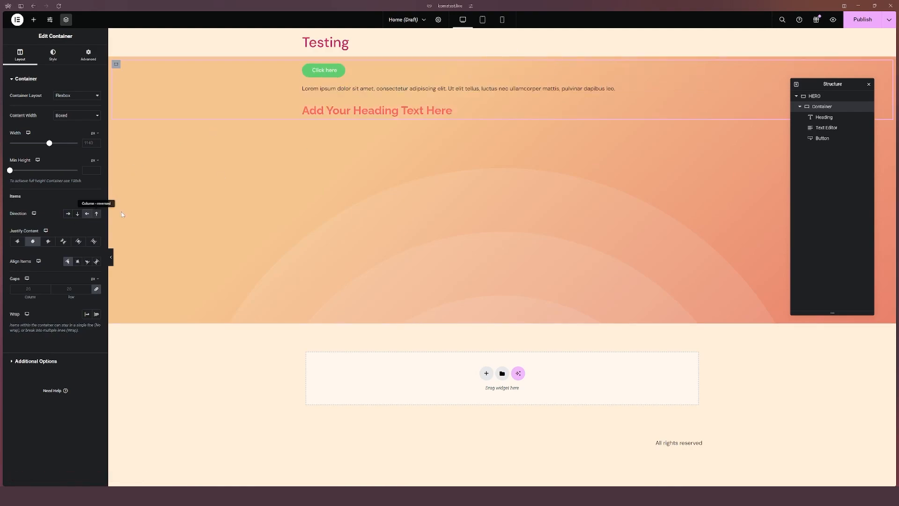
{"action": "left_click", "coordinate": [77, 214]}
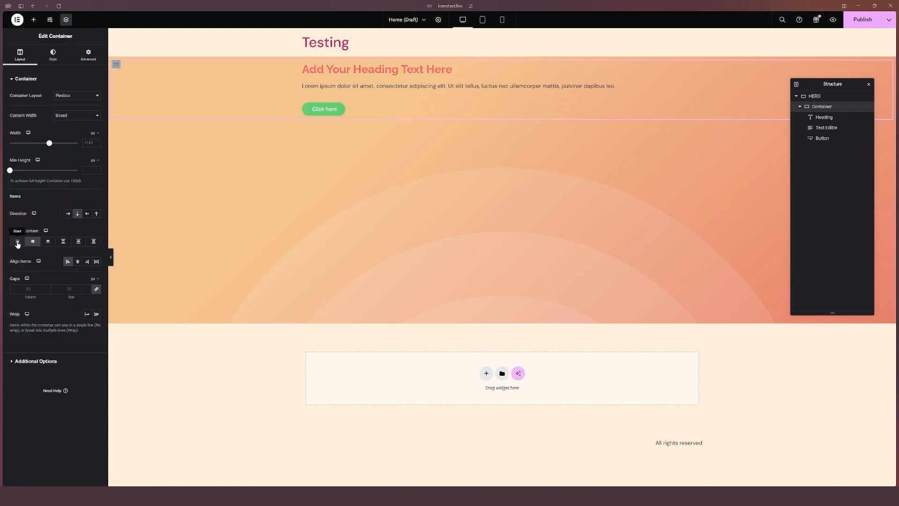
Step: Try each justify content option on the inner container, ending back on center
{"action": "left_click", "coordinate": [17, 242]}
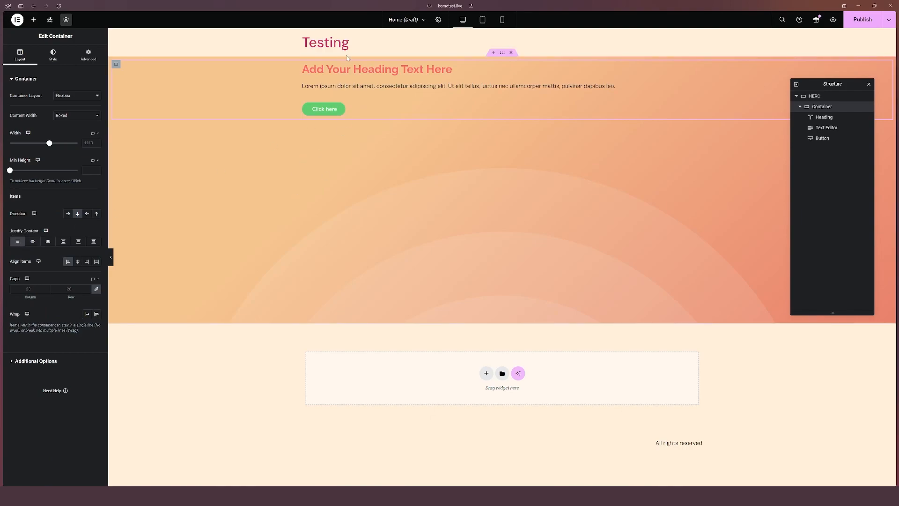
{"action": "left_click", "coordinate": [33, 241]}
{"action": "left_click", "coordinate": [49, 242]}
{"action": "left_click", "coordinate": [64, 243]}
{"action": "left_click", "coordinate": [78, 243]}
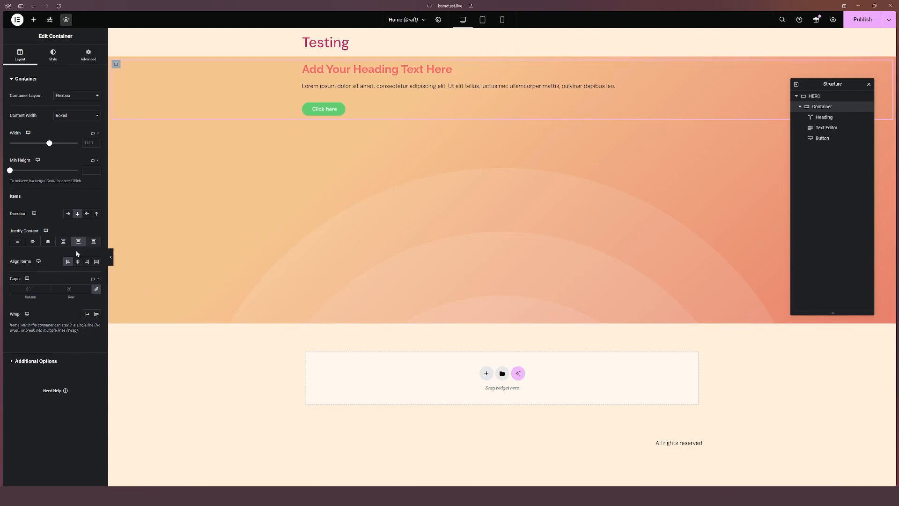
{"action": "left_click", "coordinate": [33, 242]}
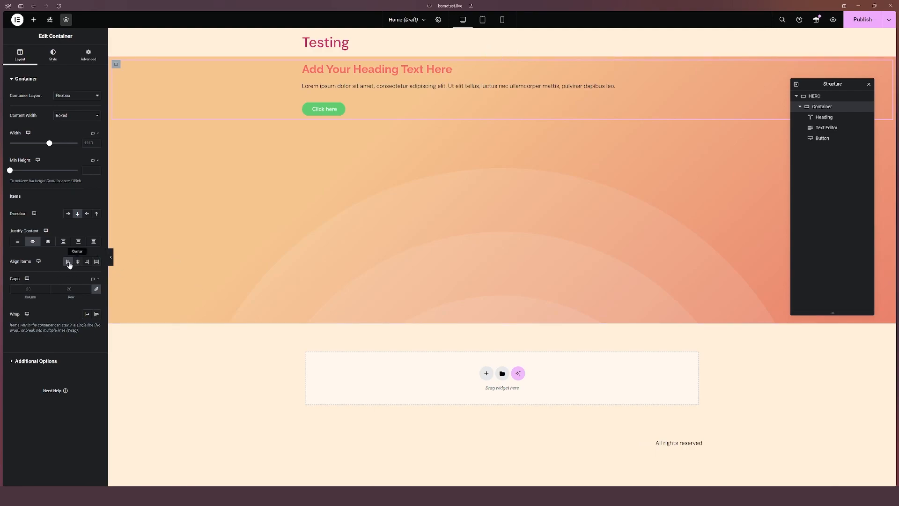
Step: Try center, end and stretch item alignment on the inner container
{"action": "mouse_move", "coordinate": [1, 274]}
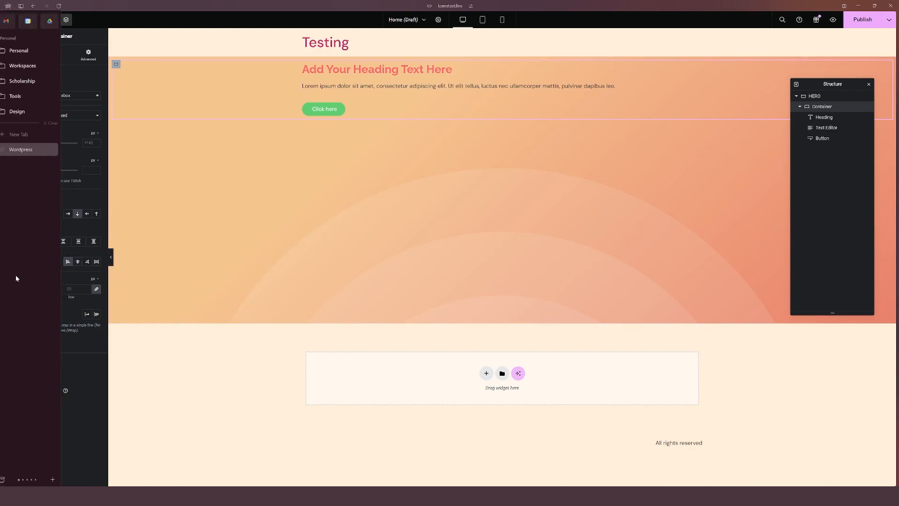
{"action": "left_click", "coordinate": [78, 261]}
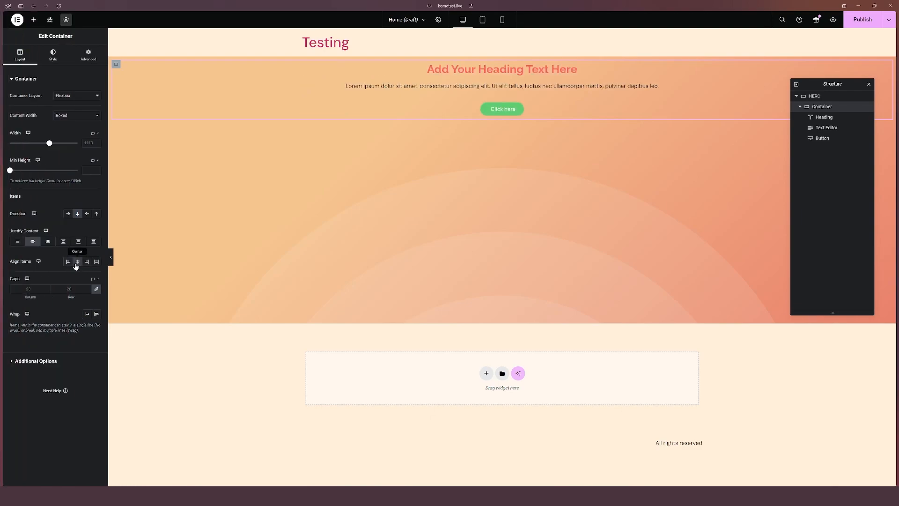
{"action": "left_click", "coordinate": [87, 262]}
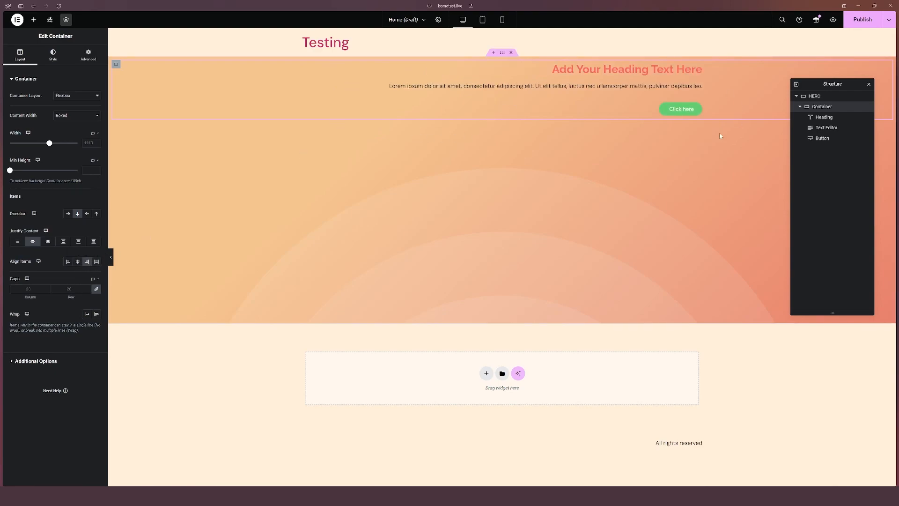
{"action": "left_click", "coordinate": [98, 262]}
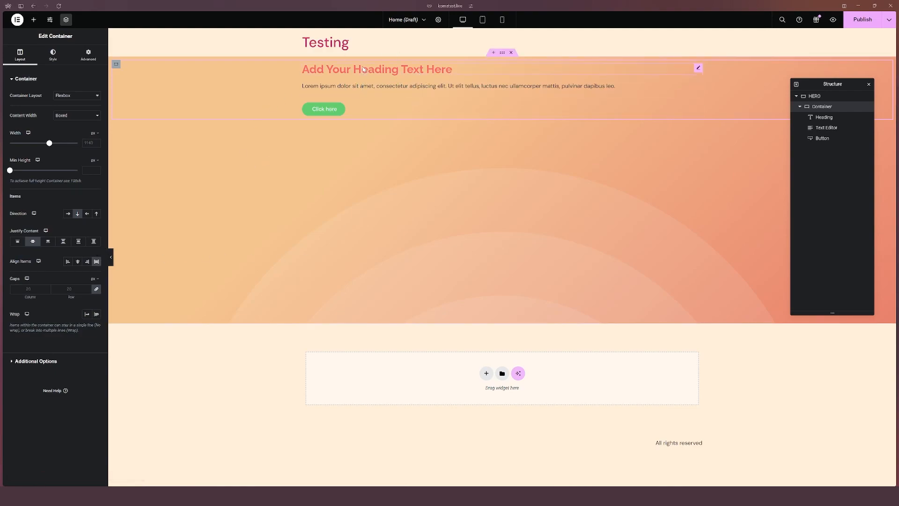
Step: Try centering the heading text, then clear it and restore start item alignment on the container
{"action": "left_click", "coordinate": [811, 120]}
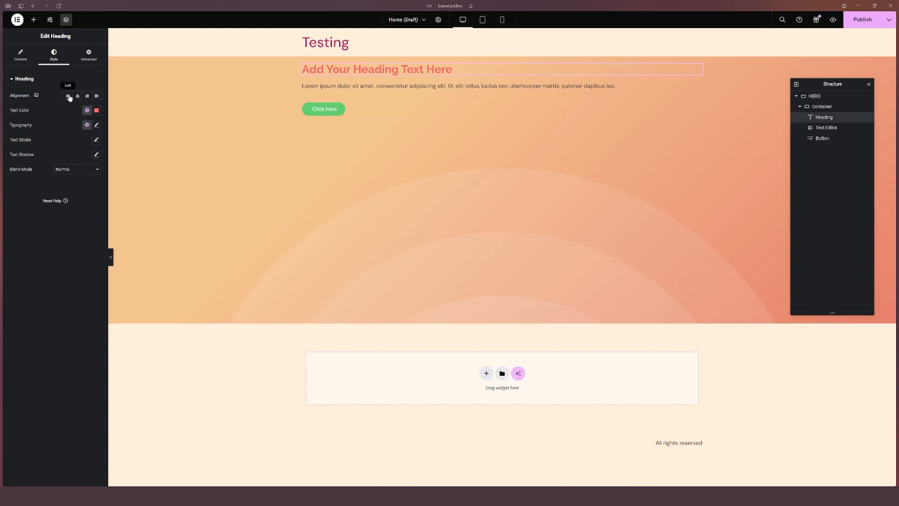
{"action": "left_click", "coordinate": [54, 54]}
{"action": "left_click", "coordinate": [78, 96]}
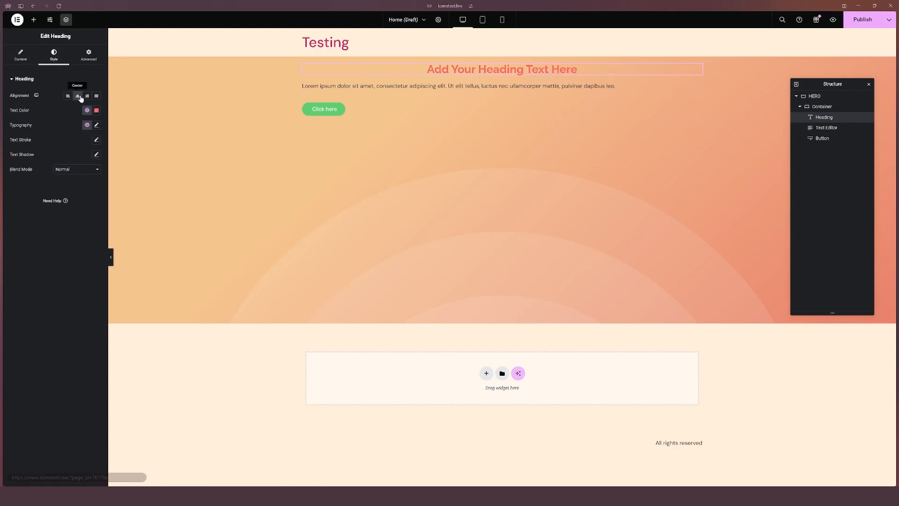
{"action": "left_click", "coordinate": [78, 96]}
{"action": "left_click", "coordinate": [822, 107]}
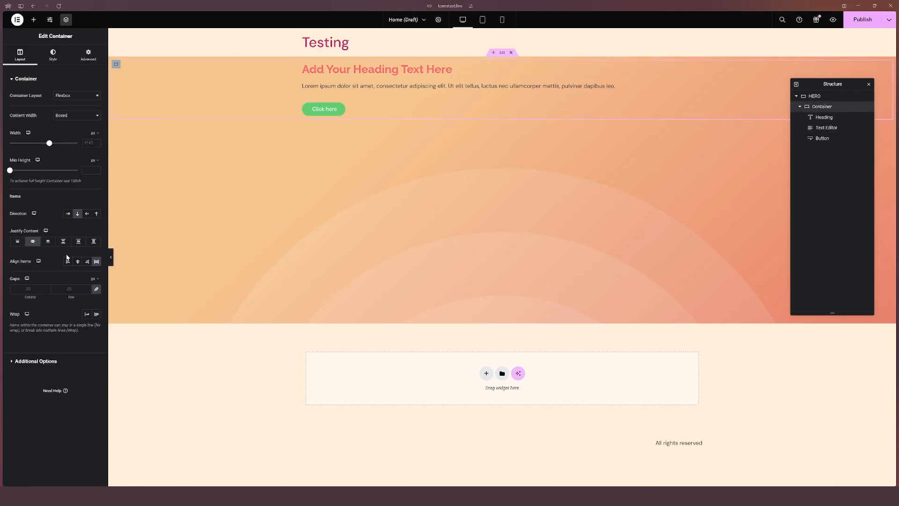
{"action": "left_click", "coordinate": [67, 261]}
Step: Change the heading title to Welcome to Our Website and set its HTML tag to H1
{"action": "left_click", "coordinate": [448, 68]}
{"action": "triple_click", "coordinate": [43, 102]}
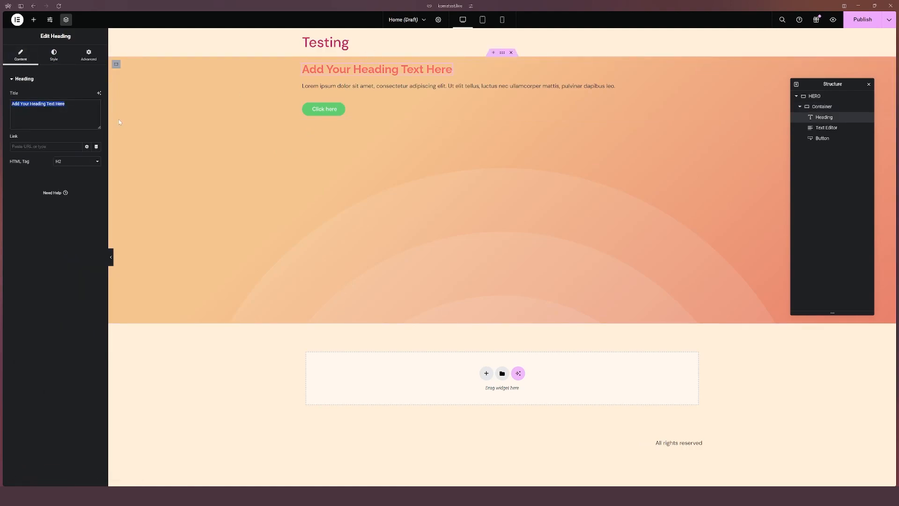
{"action": "type", "text": "Weloc"}
{"action": "type", "text": "me t"}
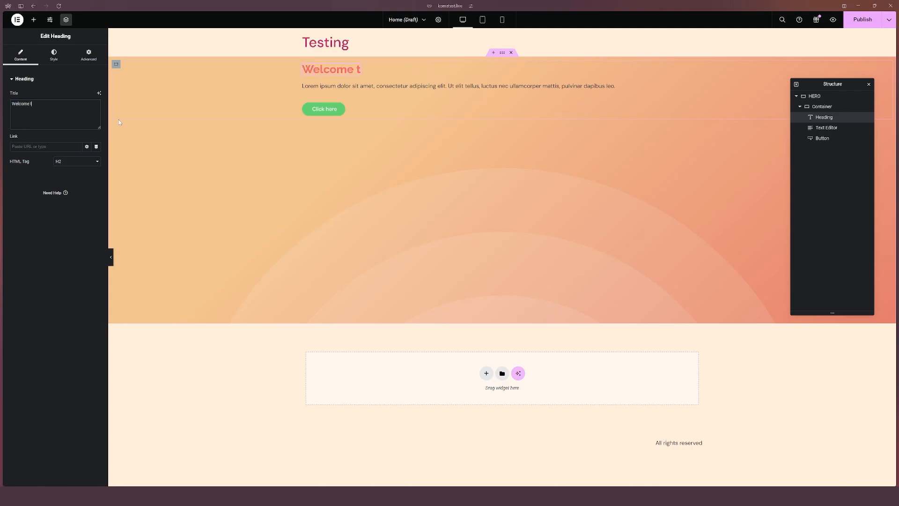
{"action": "type", "text": "o Our Website"}
{"action": "left_click", "coordinate": [69, 162]}
{"action": "left_click", "coordinate": [61, 169]}
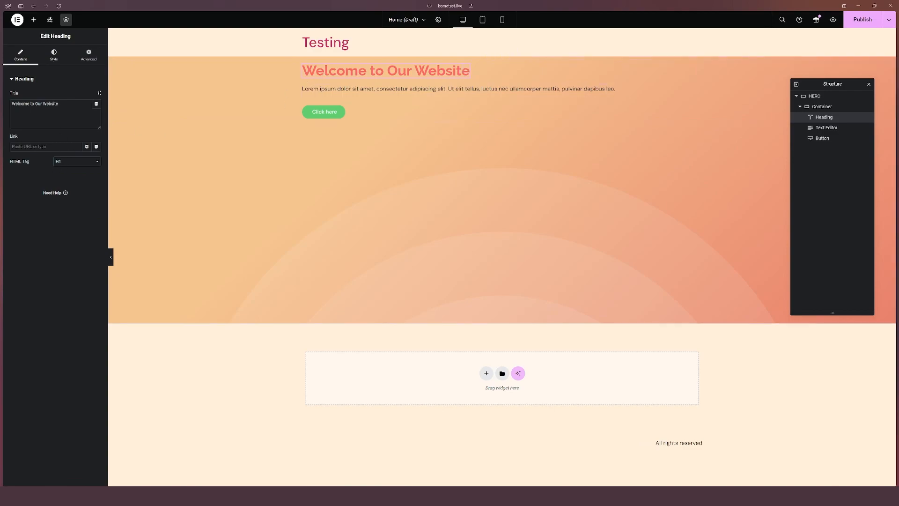
Step: Set the button's background color to the Secondary global color
{"action": "left_click", "coordinate": [367, 90]}
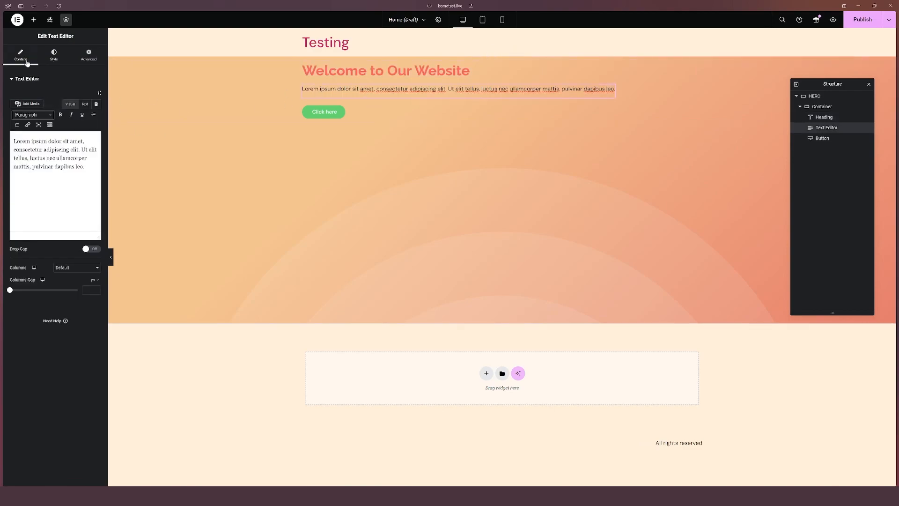
{"action": "left_click", "coordinate": [54, 55]}
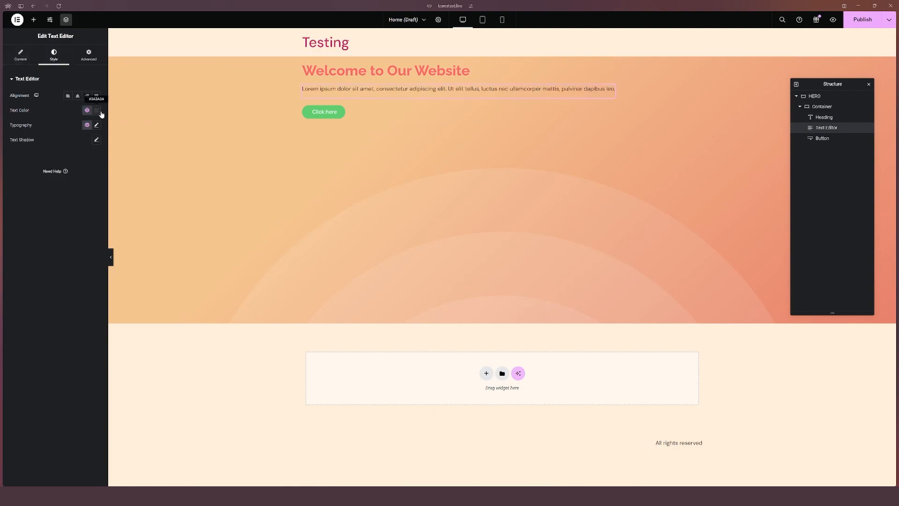
{"action": "left_click", "coordinate": [328, 116]}
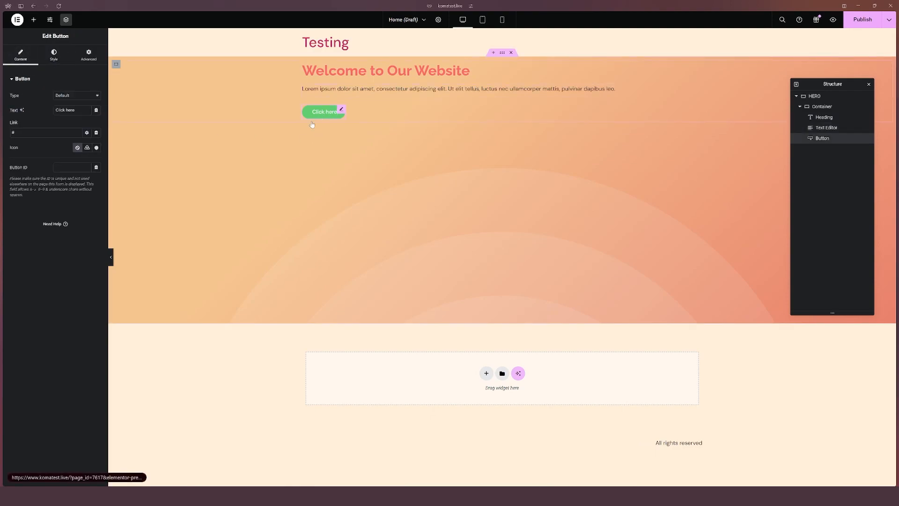
{"action": "left_click", "coordinate": [52, 61]}
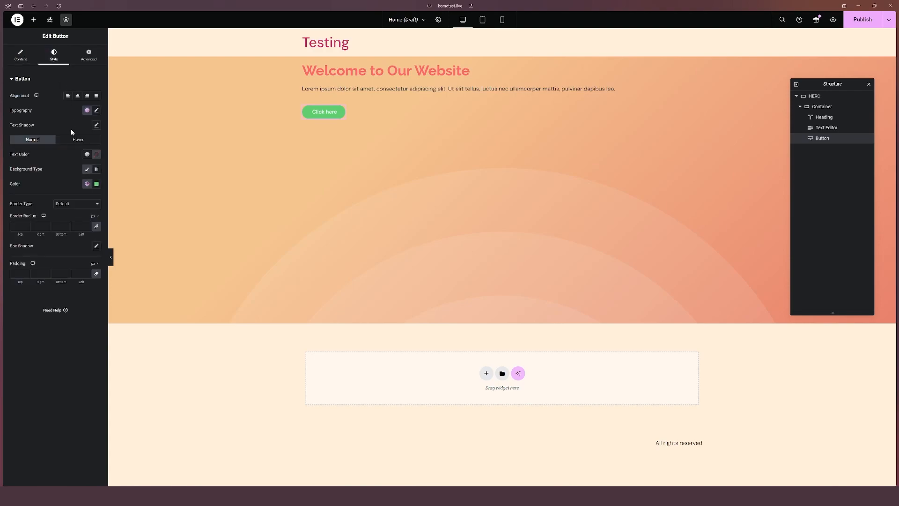
{"action": "left_click", "coordinate": [87, 184]}
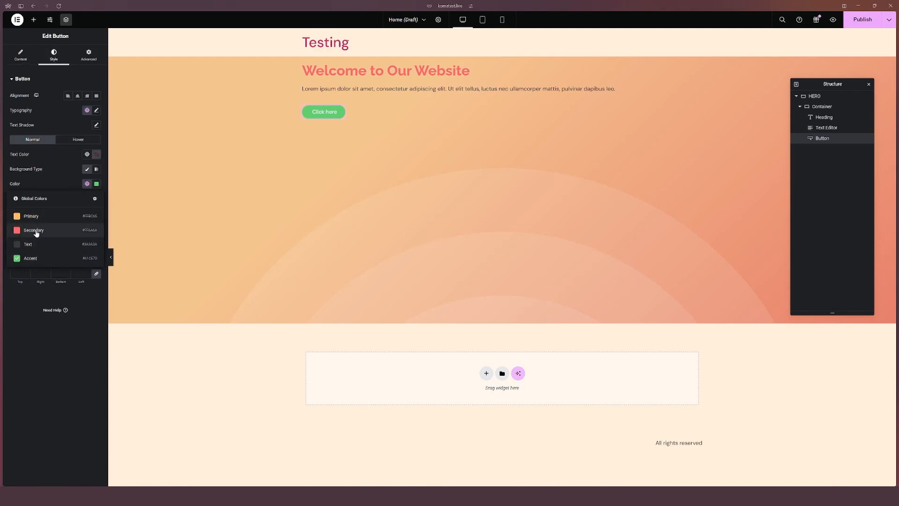
{"action": "left_click", "coordinate": [42, 231]}
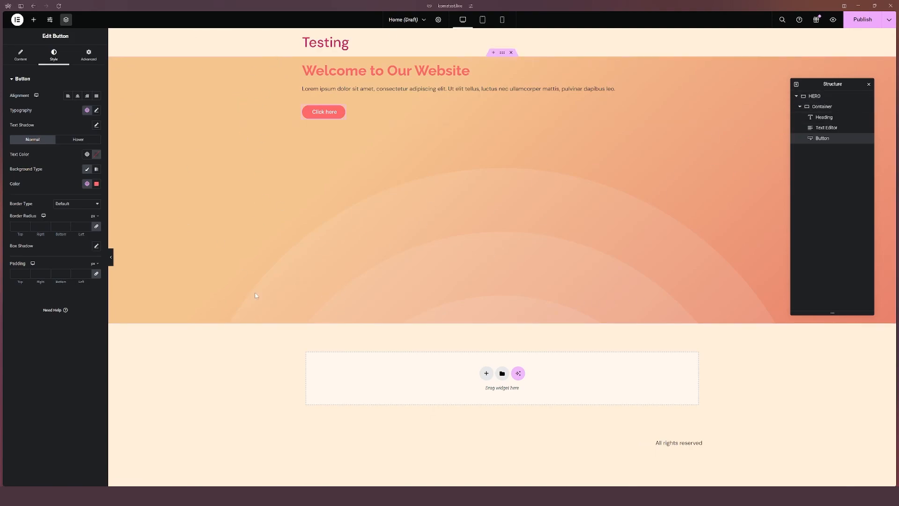
Step: Select the outer HERO container and set its content justification to center
{"action": "left_click", "coordinate": [815, 98]}
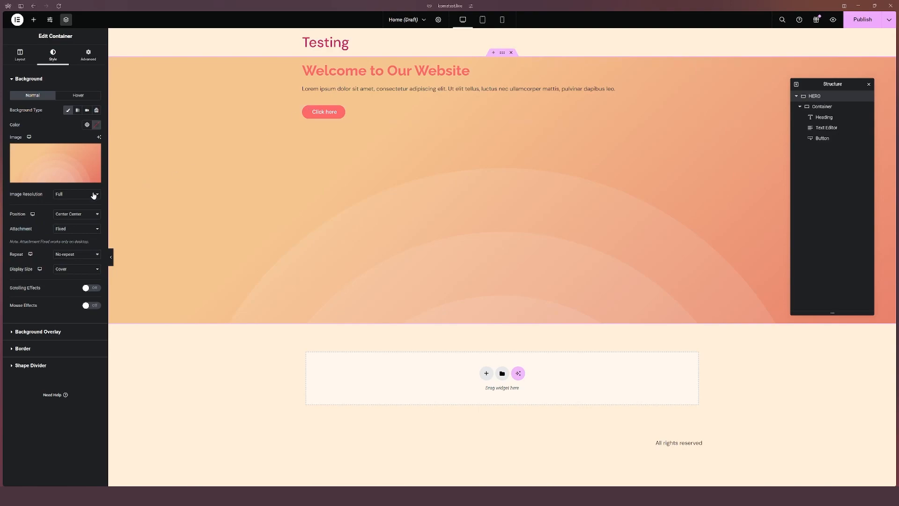
{"action": "left_click", "coordinate": [20, 57]}
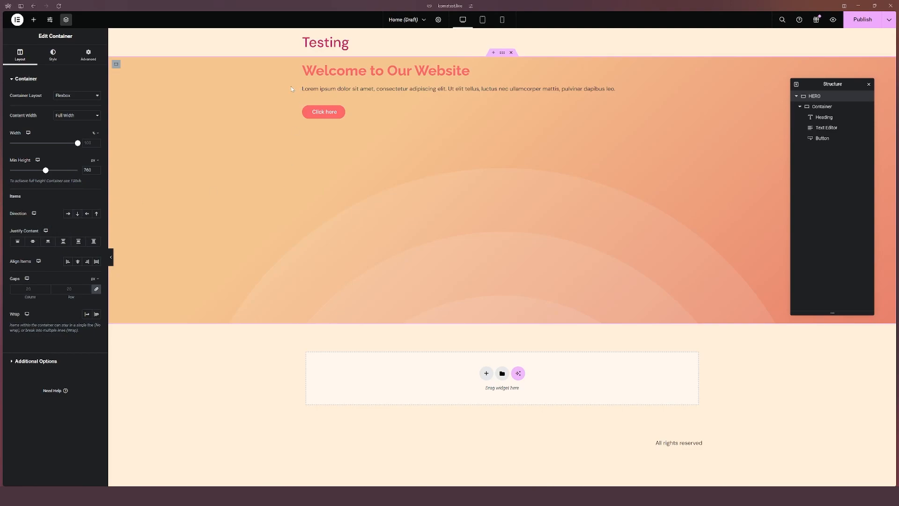
{"action": "left_click", "coordinate": [812, 107]}
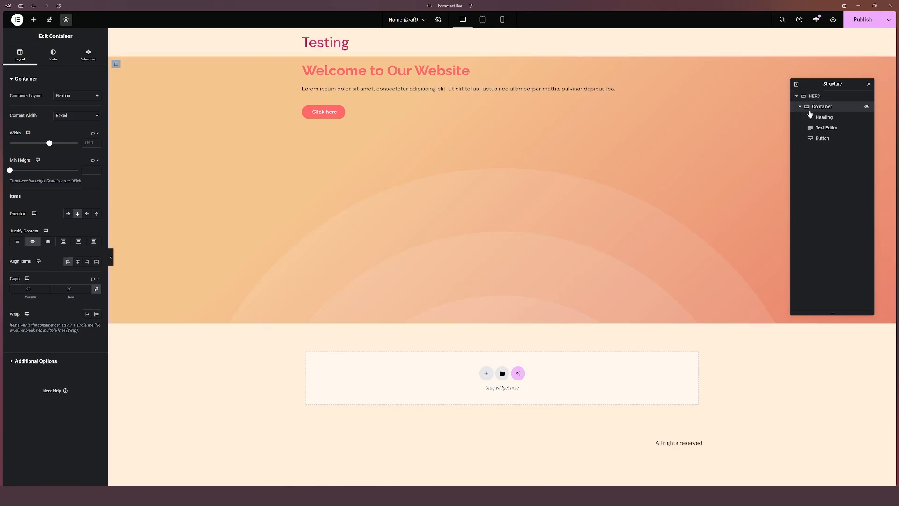
{"action": "left_click", "coordinate": [799, 107]}
{"action": "left_click", "coordinate": [824, 97]}
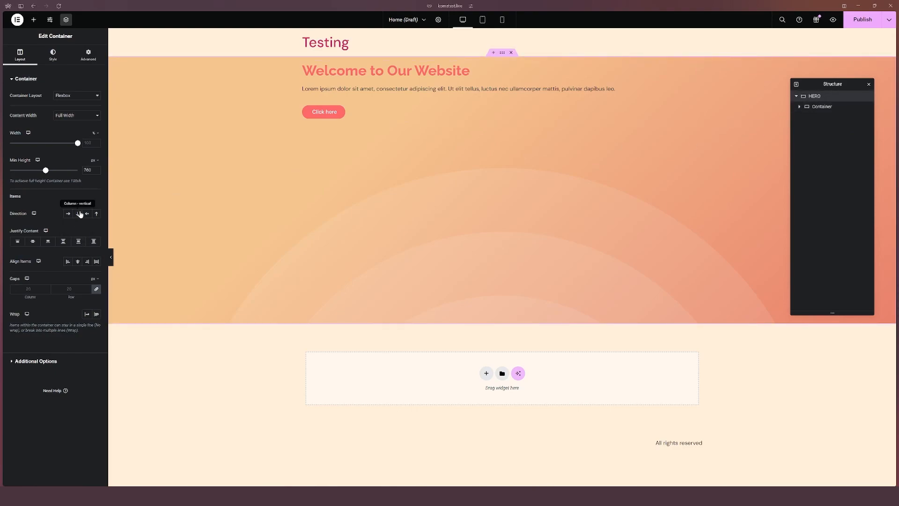
{"action": "left_click", "coordinate": [33, 244]}
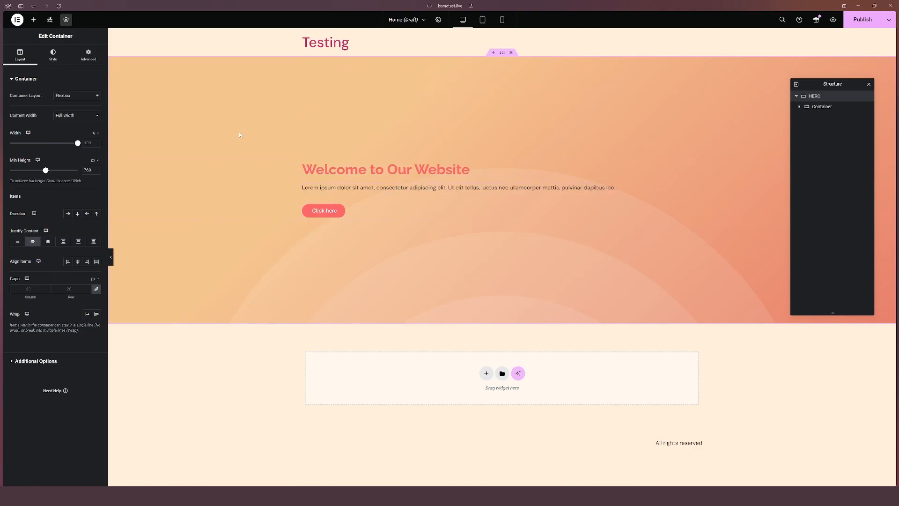
Step: Set the HERO container's item alignment to center
{"action": "left_click", "coordinate": [78, 264]}
Step: Insert a Spacer widget between the text and the button inside the inner container, with a space of 24 px
{"action": "left_click", "coordinate": [822, 106]}
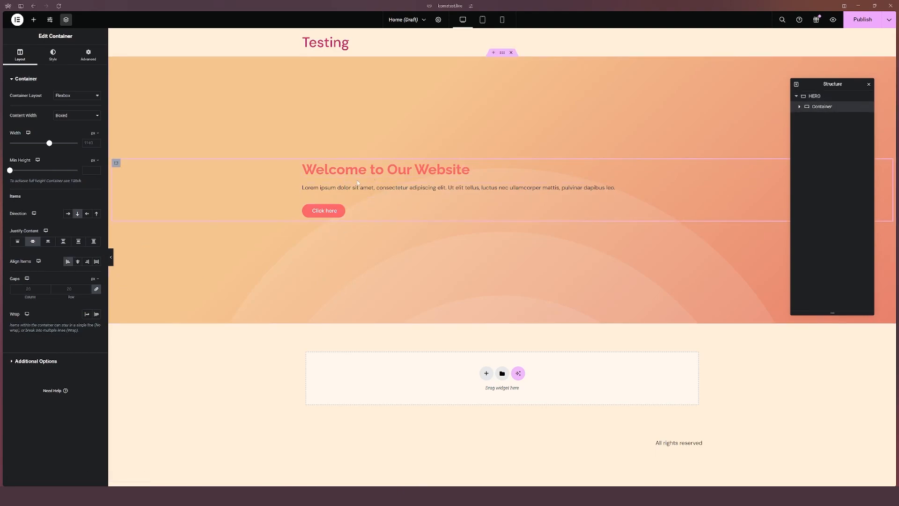
{"action": "left_click", "coordinate": [33, 19]}
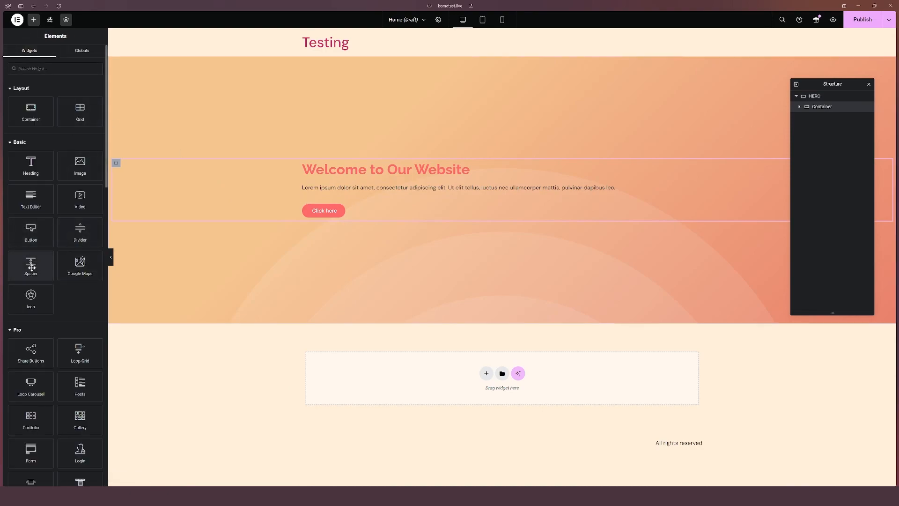
{"action": "left_click_drag", "start_coordinate": [33, 259], "coordinate": [335, 195]}
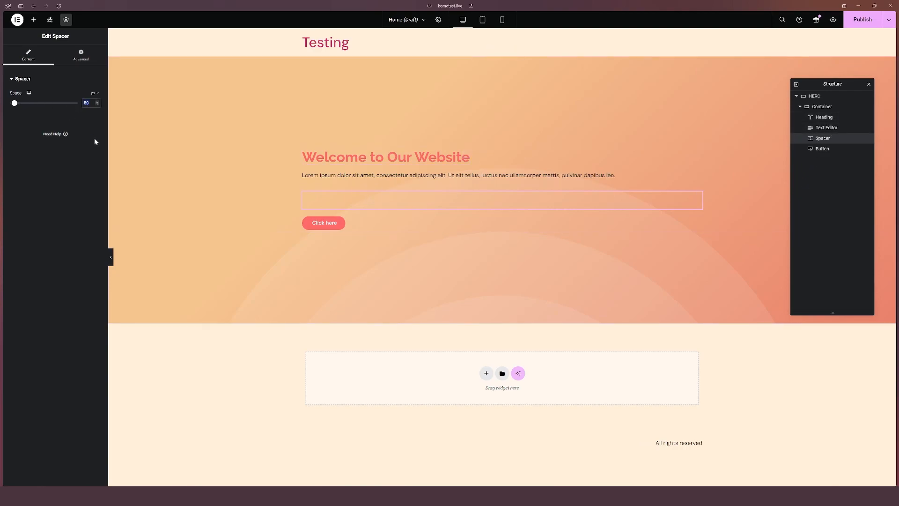
{"action": "type", "text": "24"}
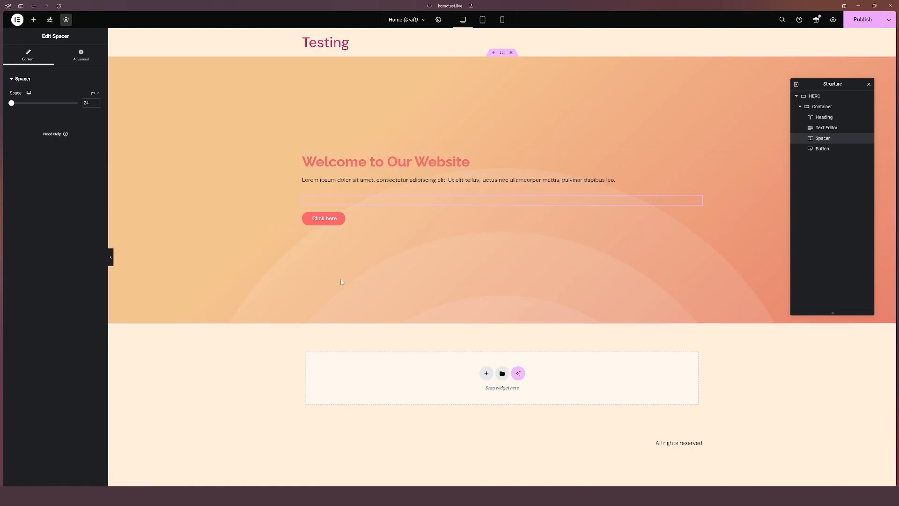
Step: Set the heading's typography size to 56 px
{"action": "left_click", "coordinate": [823, 117]}
{"action": "left_click", "coordinate": [54, 55]}
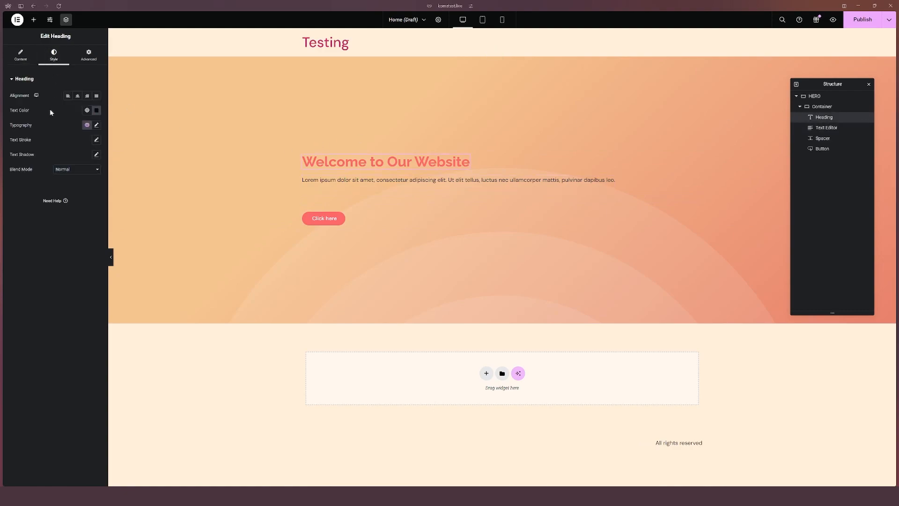
{"action": "left_click", "coordinate": [96, 125]}
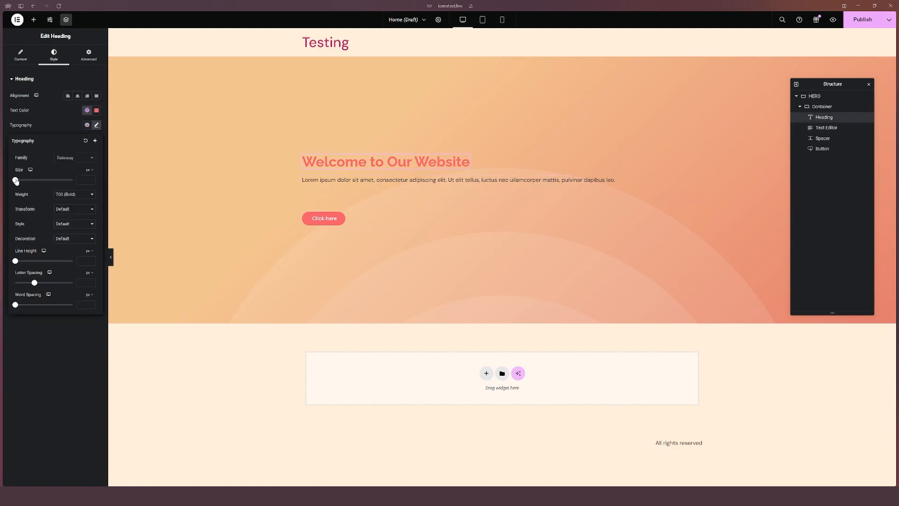
{"action": "left_click_drag", "start_coordinate": [17, 181], "coordinate": [73, 180]}
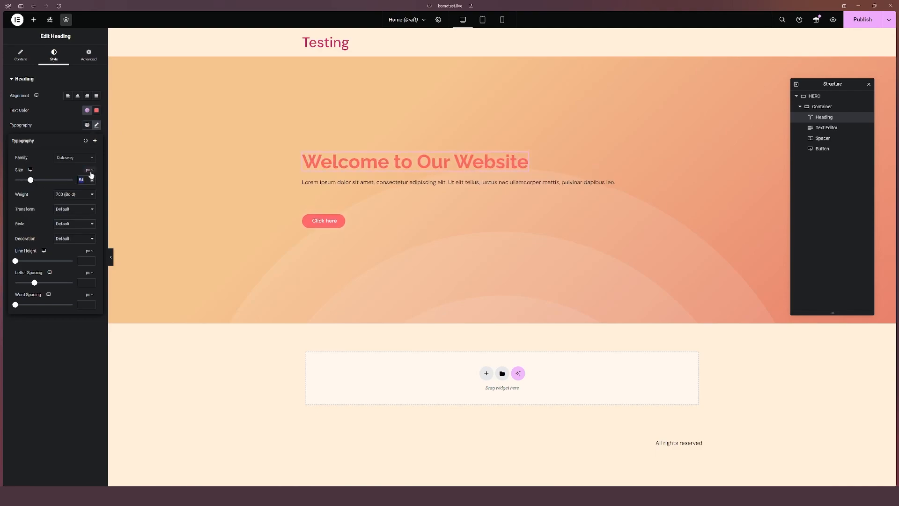
{"action": "type", "text": "56"}
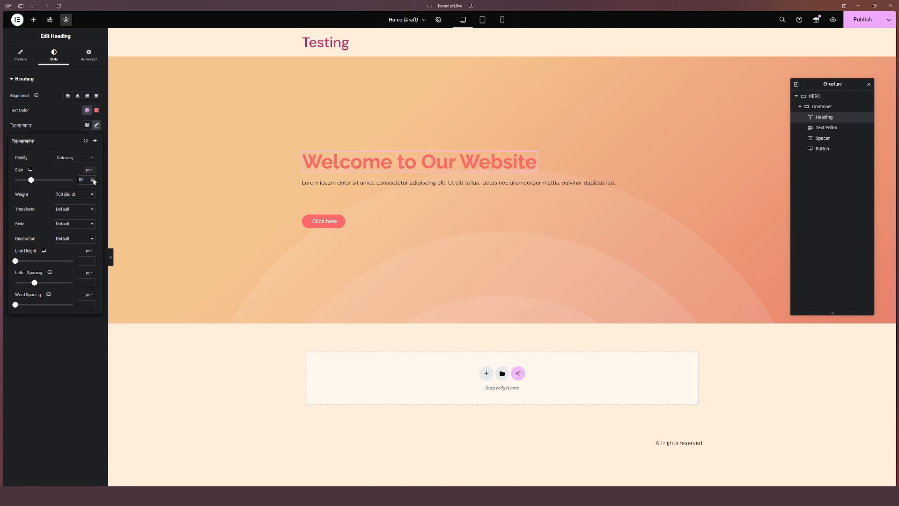
{"action": "left_click", "coordinate": [189, 398]}
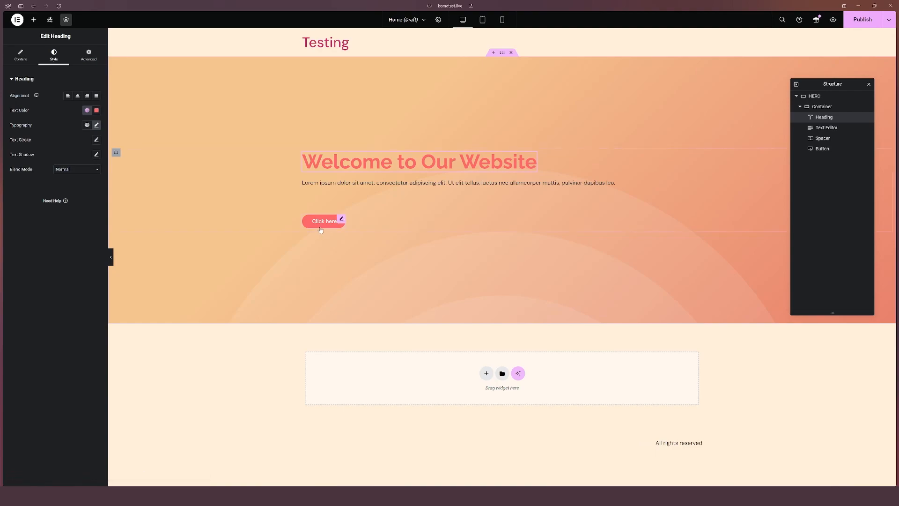
Step: In the site settings' theme style for Buttons, set the border radius to 24 px on all corners
{"action": "left_click", "coordinate": [51, 21]}
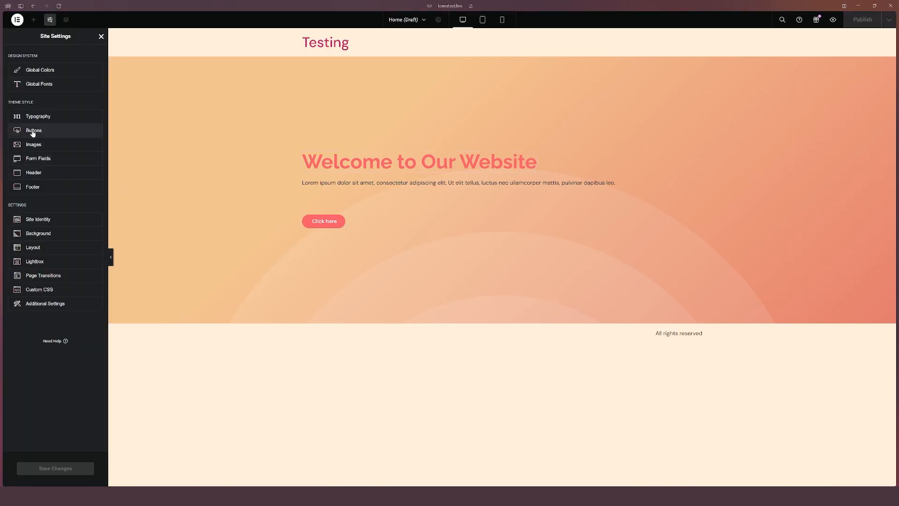
{"action": "left_click", "coordinate": [37, 133]}
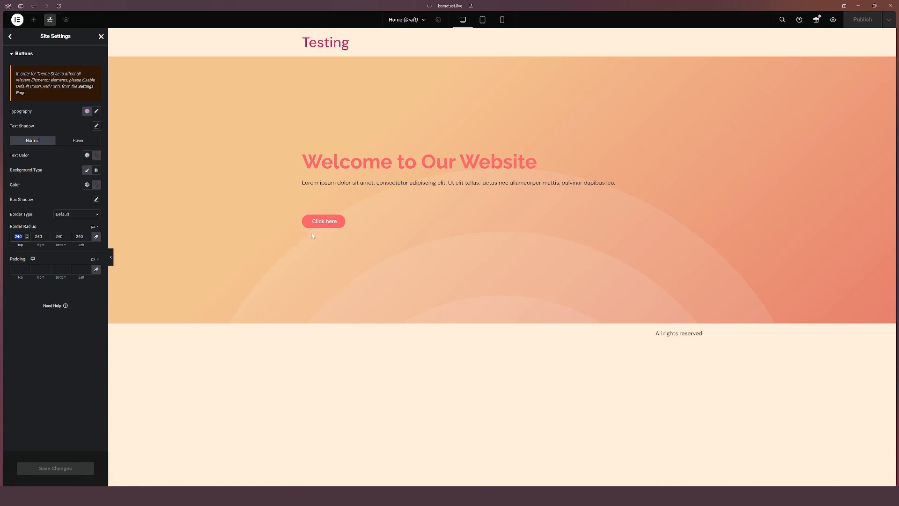
{"action": "key", "text": "BackSpace"}
{"action": "key", "text": "BackSpace"}
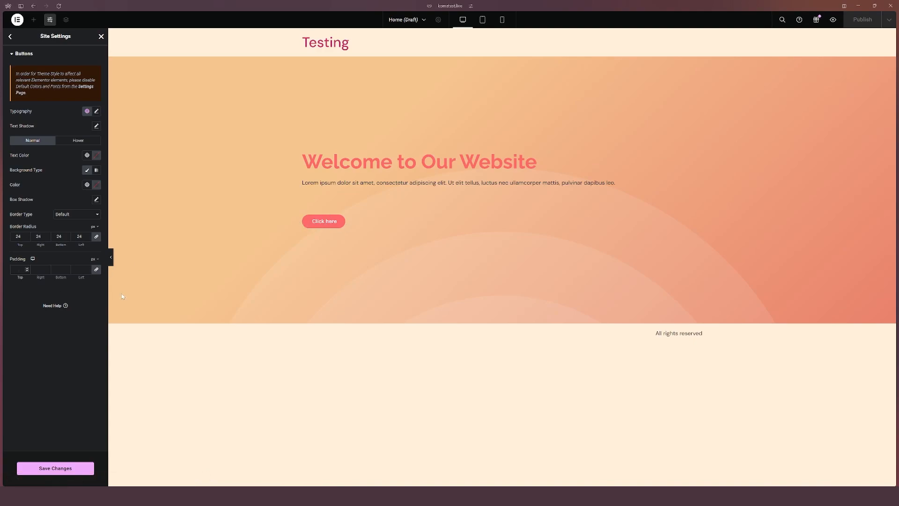
{"action": "type", "text": "24"}
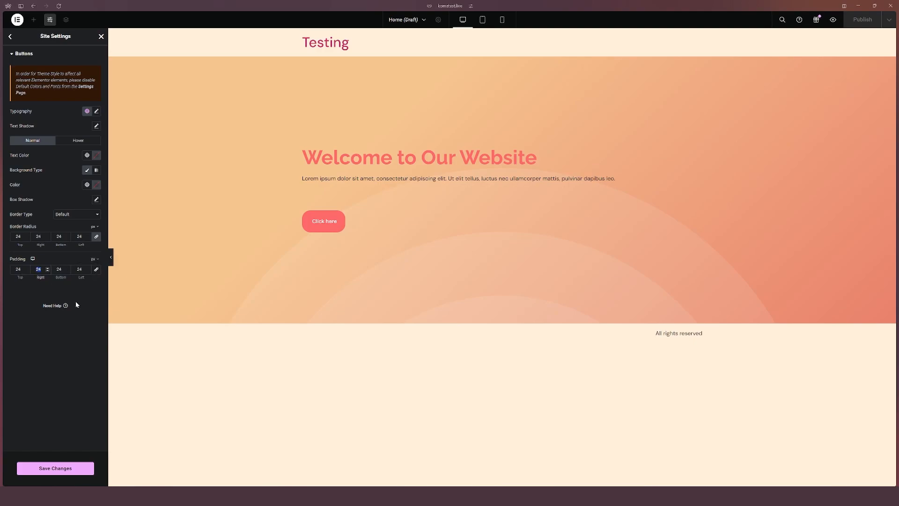
Step: Set the global button padding to 16 px top and bottom and 36 px left and right, then save and close site settings
{"action": "type", "text": "36"}
{"action": "key", "text": "Tab"}
{"action": "key", "text": "Tab"}
{"action": "type", "text": "36"}
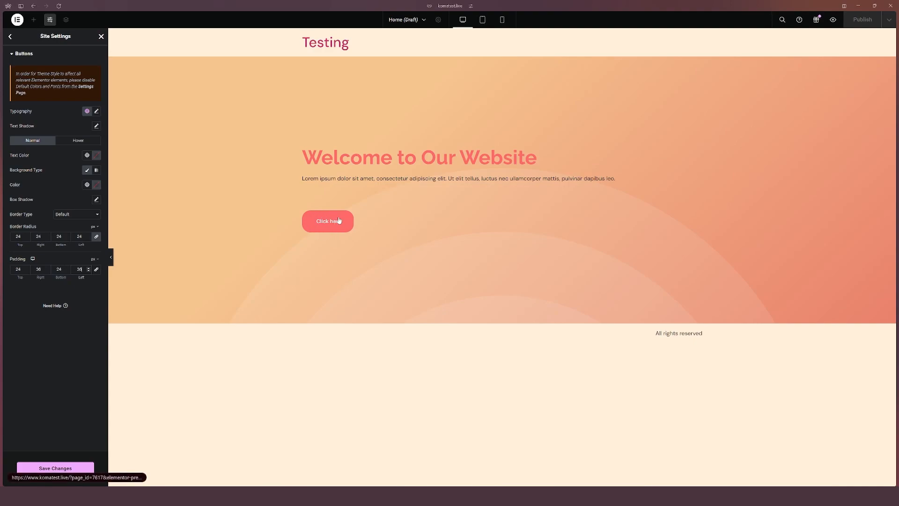
{"action": "double_click", "coordinate": [18, 269]}
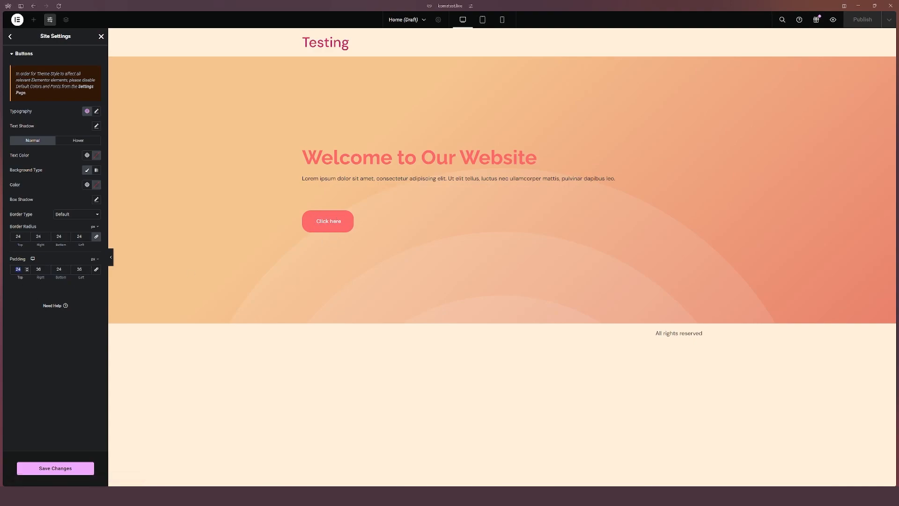
{"action": "type", "text": "16"}
{"action": "key", "text": "Tab"}
{"action": "key", "text": "Tab"}
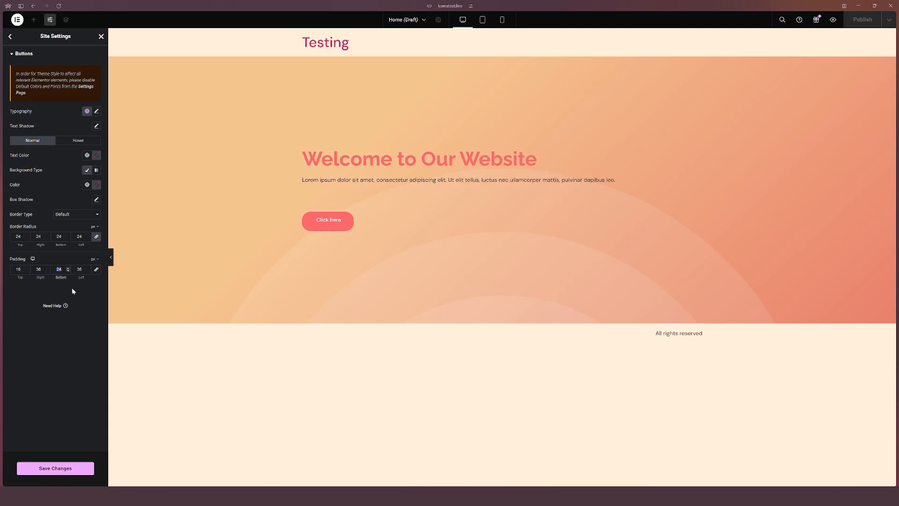
{"action": "type", "text": "16"}
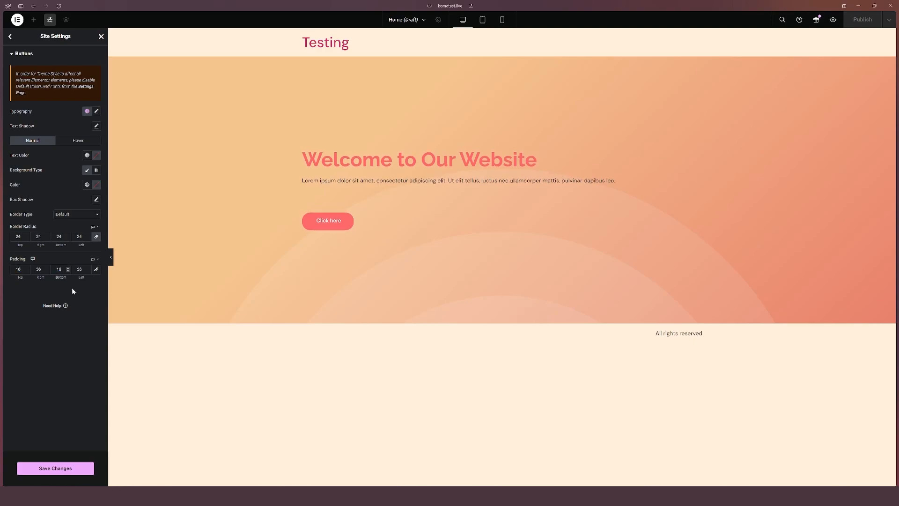
{"action": "left_click", "coordinate": [75, 345]}
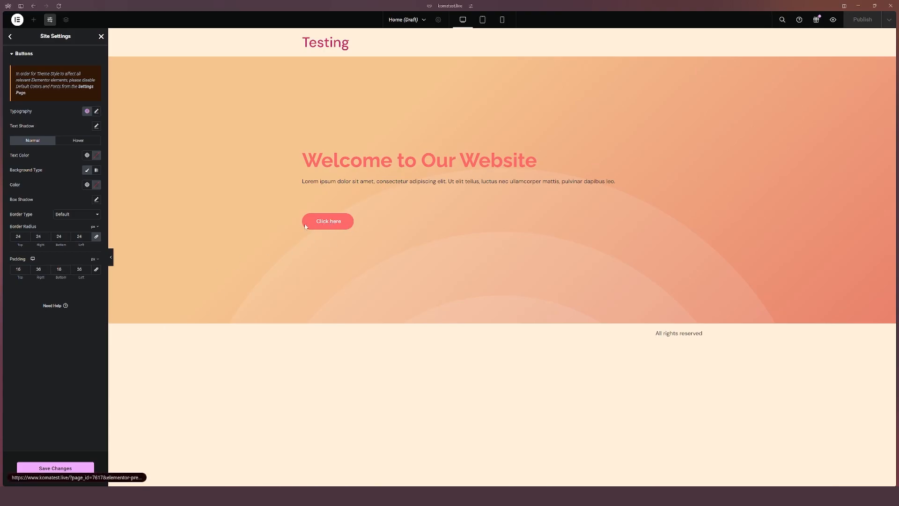
{"action": "key", "text": "ctrl+s"}
{"action": "left_click", "coordinate": [101, 36]}
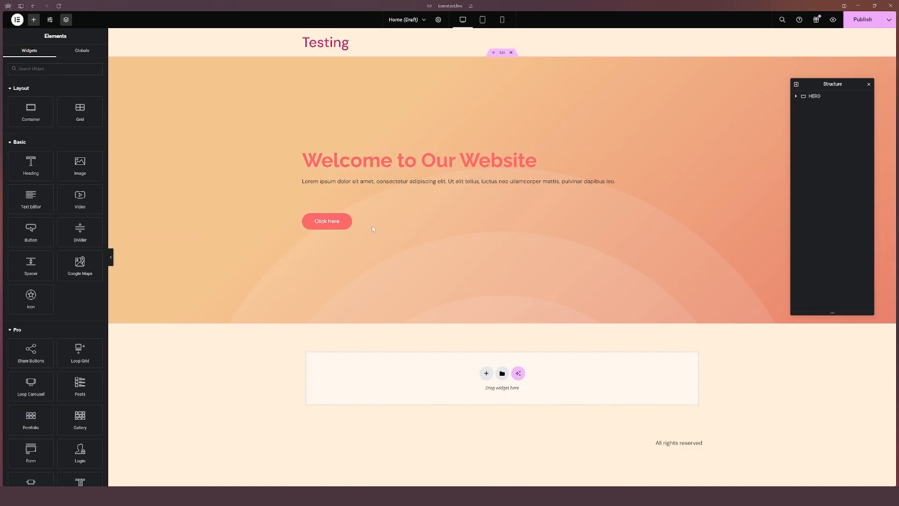
Step: Set the HERO container's minimum height to 420 px
{"action": "left_click", "coordinate": [650, 134]}
{"action": "left_click", "coordinate": [796, 98]}
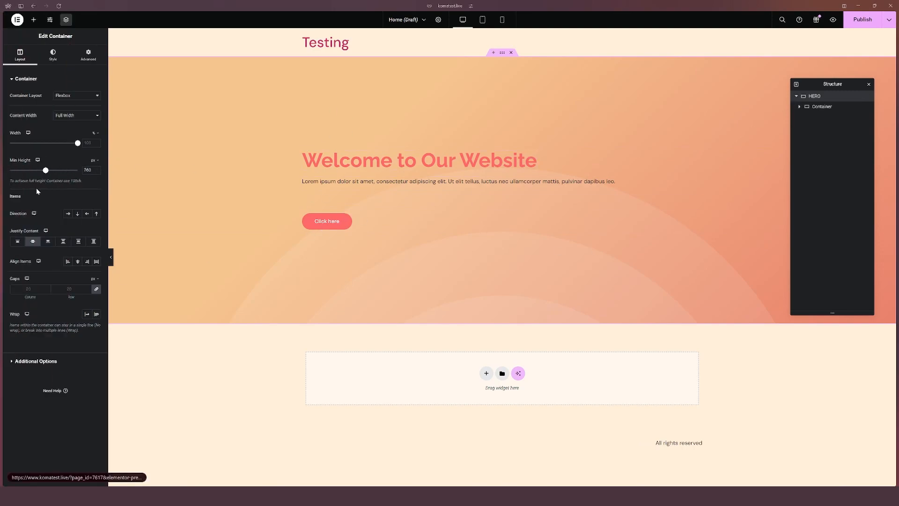
{"action": "left_click_drag", "start_coordinate": [46, 171], "coordinate": [32, 170]}
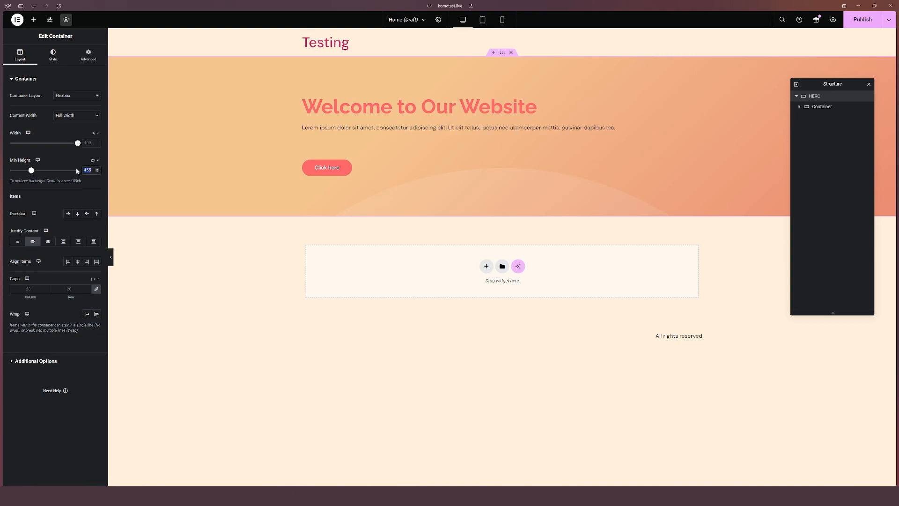
{"action": "type", "text": "420"}
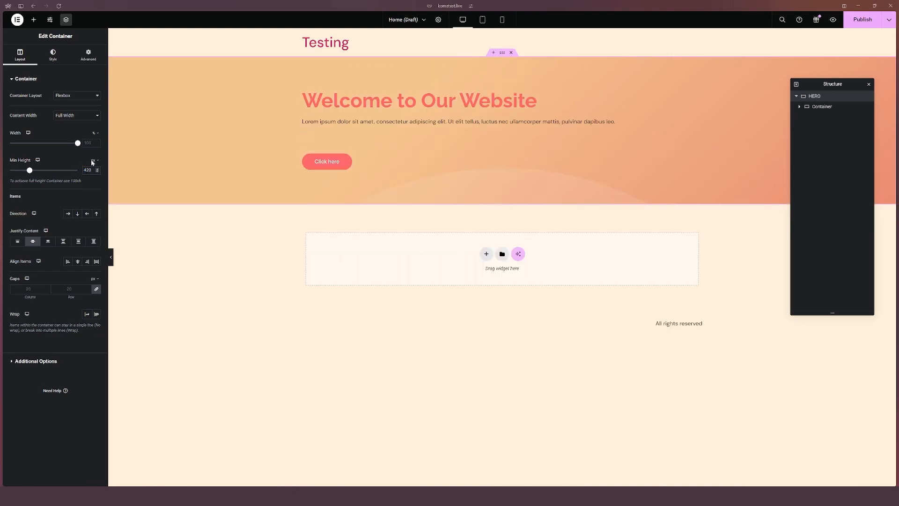
Step: Set the spacer's space to 16 px and publish the page
{"action": "left_click", "coordinate": [317, 141]}
{"action": "left_click_drag", "start_coordinate": [90, 103], "coordinate": [82, 104]}
{"action": "type", "text": "16"}
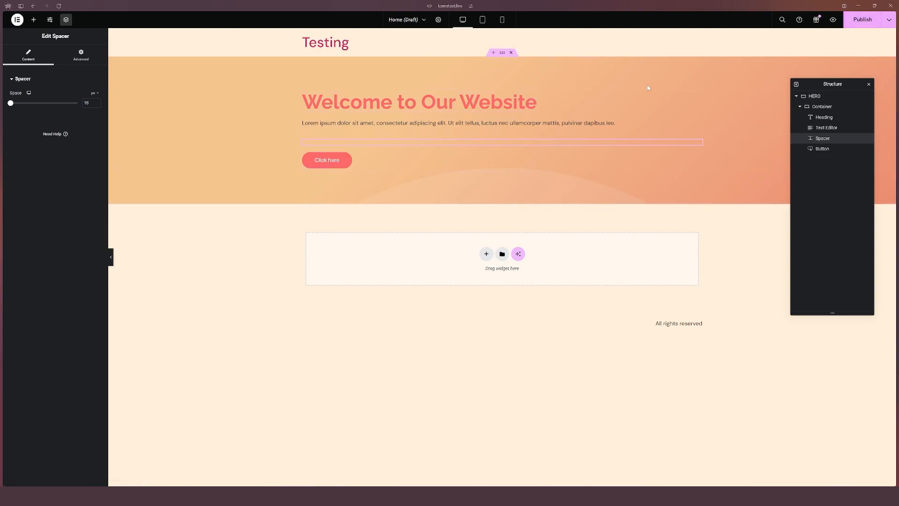
{"action": "left_click", "coordinate": [865, 26]}
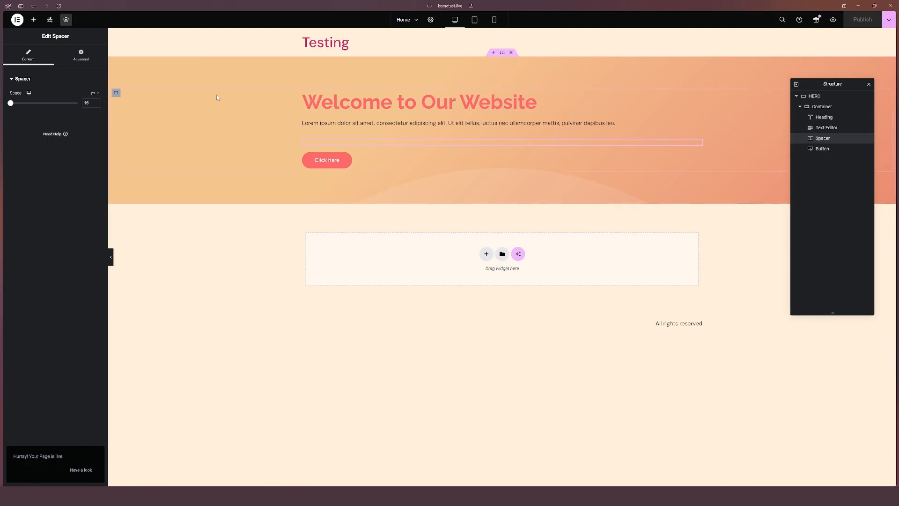
Step: Go to the WordPress admin dashboard by trimming the editor address to wp-admin
{"action": "left_click", "coordinate": [451, 6]}
{"action": "left_click_drag", "start_coordinate": [535, 209], "coordinate": [432, 208]}
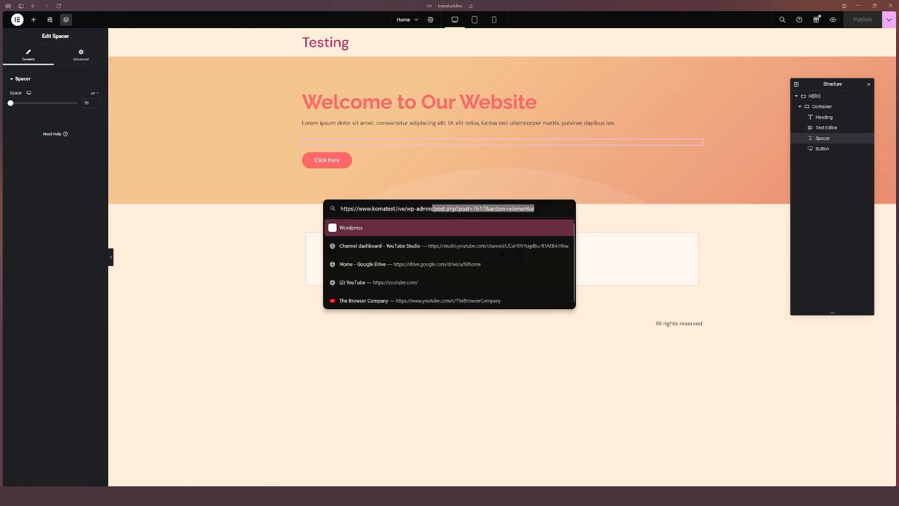
{"action": "key", "text": "BackSpace"}
{"action": "key", "text": "Return"}
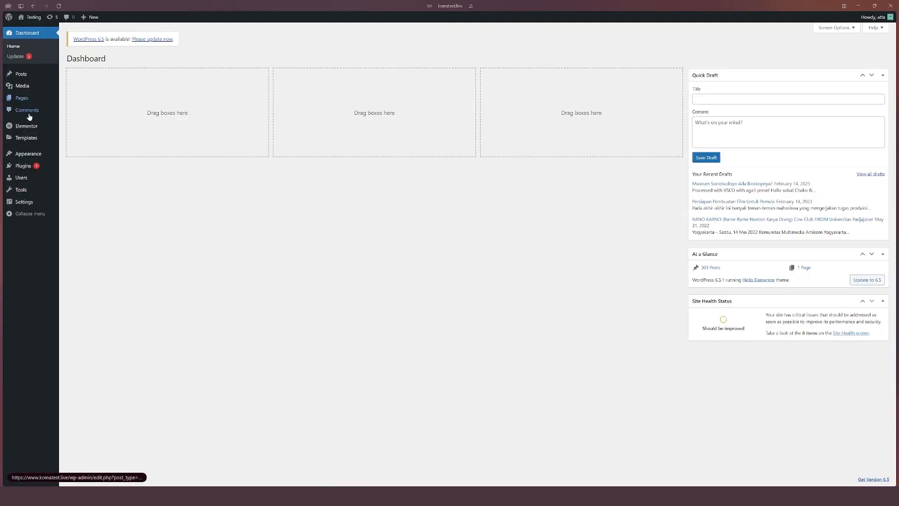
Step: In the Customizer's homepage settings, make the homepage display a static page and choose Home as the homepage
{"action": "mouse_move", "coordinate": [30, 161]}
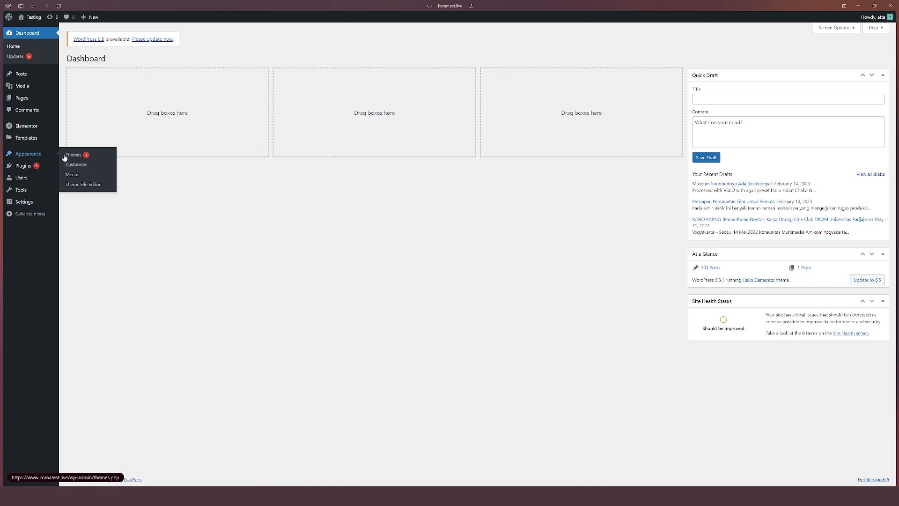
{"action": "left_click", "coordinate": [74, 164]}
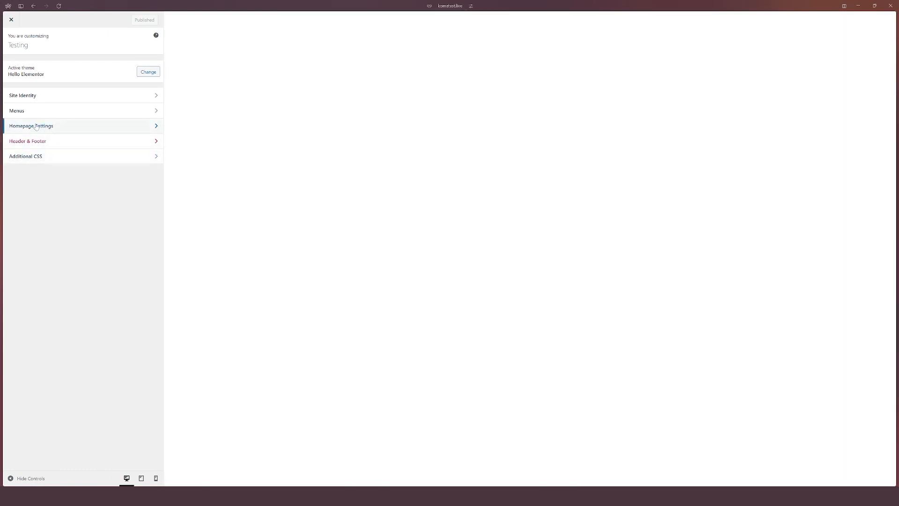
{"action": "left_click", "coordinate": [35, 126]}
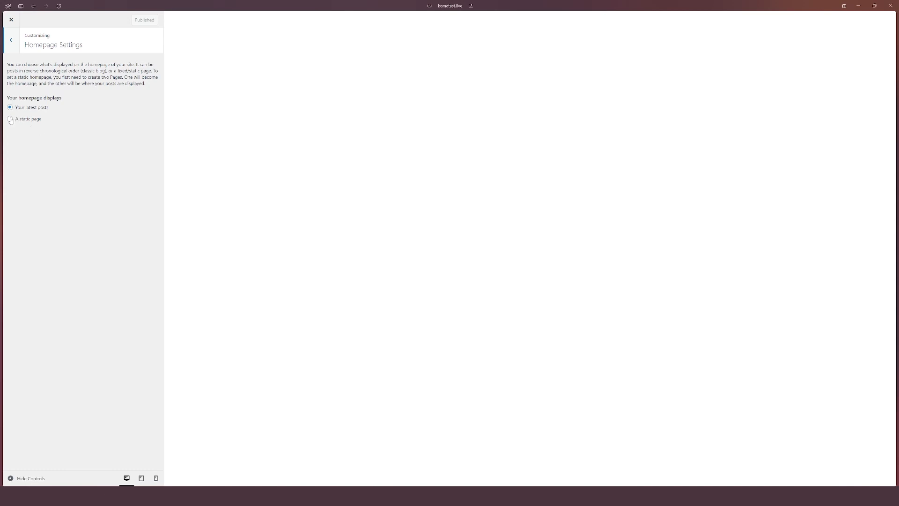
{"action": "left_click", "coordinate": [10, 119]}
{"action": "left_click", "coordinate": [46, 150]}
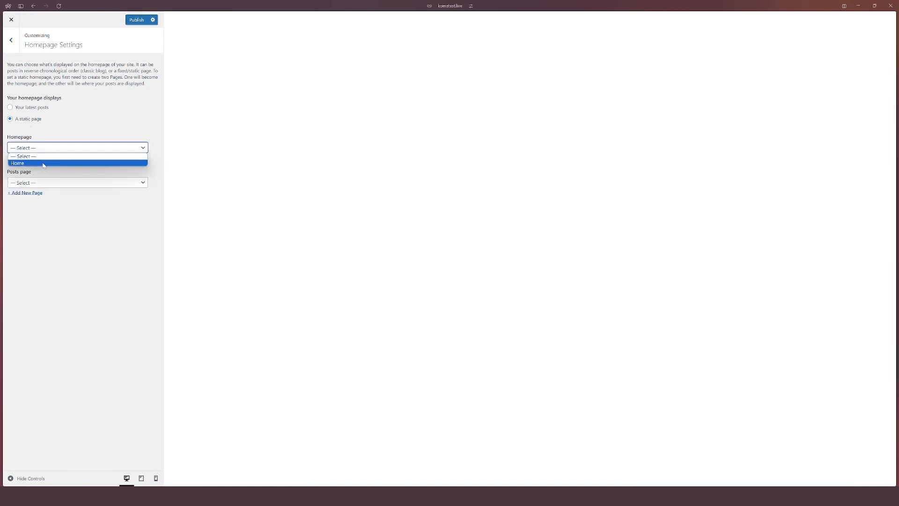
{"action": "left_click", "coordinate": [41, 163]}
{"action": "left_click", "coordinate": [43, 185]}
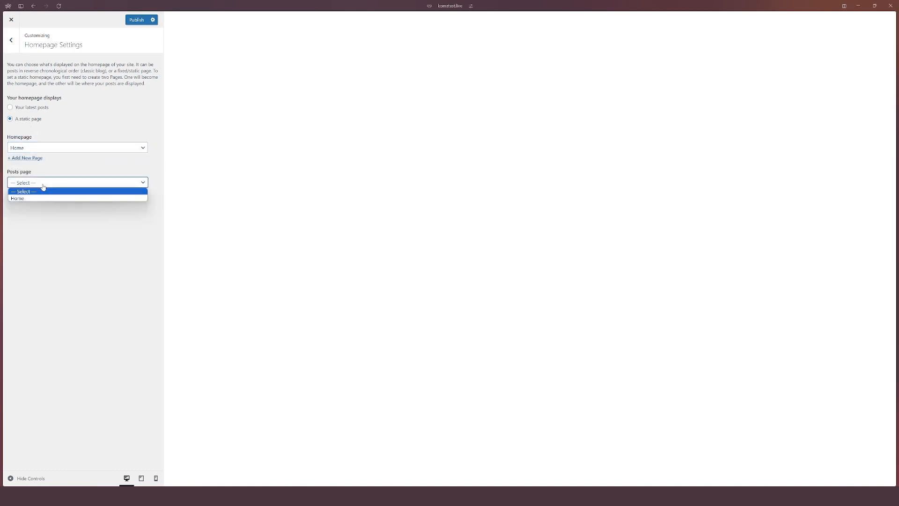
{"action": "left_click", "coordinate": [44, 187]}
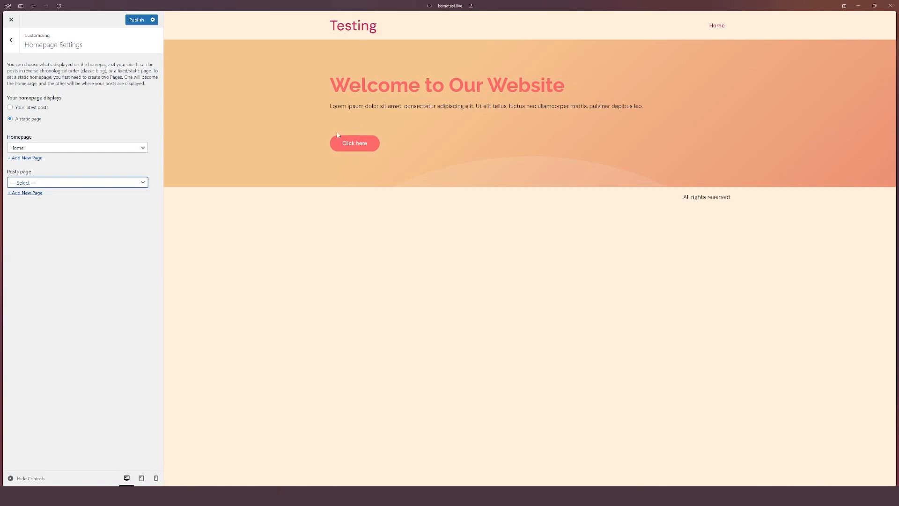
Step: Publish the Customizer's homepage settings
{"action": "left_click", "coordinate": [136, 21]}
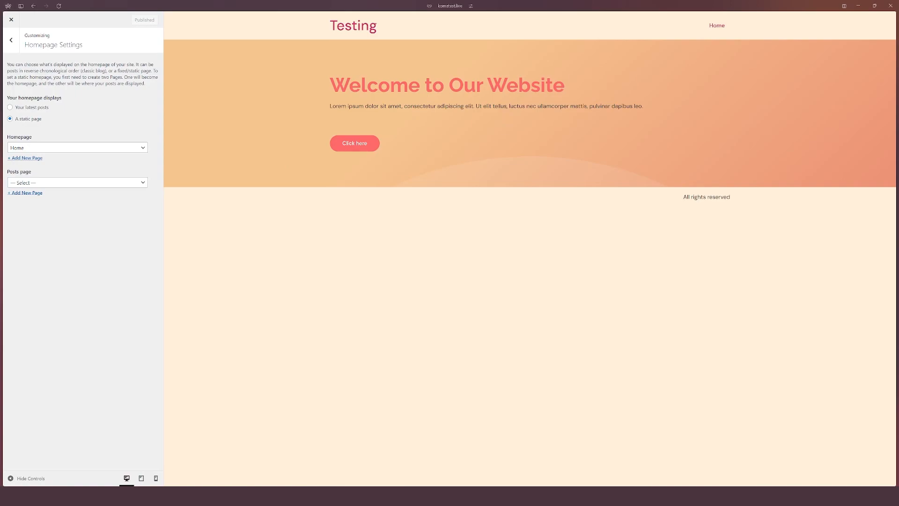
{"action": "left_click", "coordinate": [11, 40]}
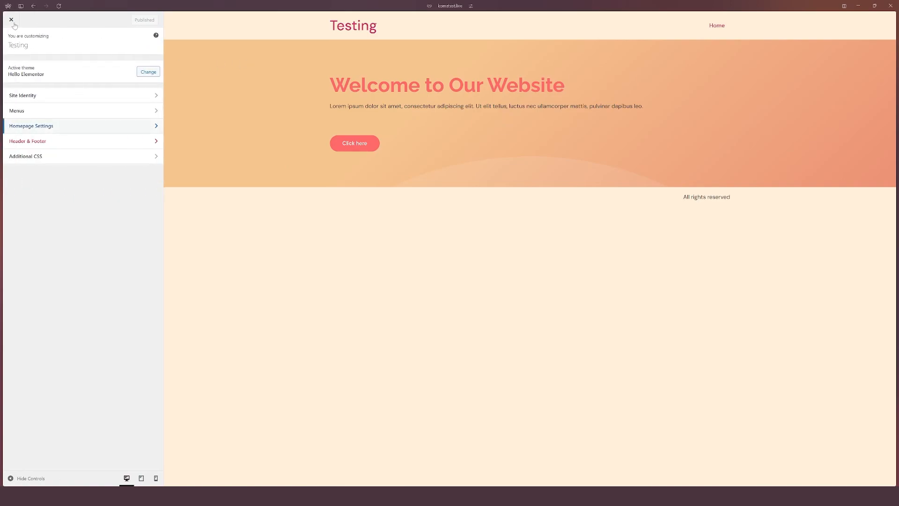
{"action": "mouse_move", "coordinate": [1, 180]}
{"action": "left_click", "coordinate": [28, 135]}
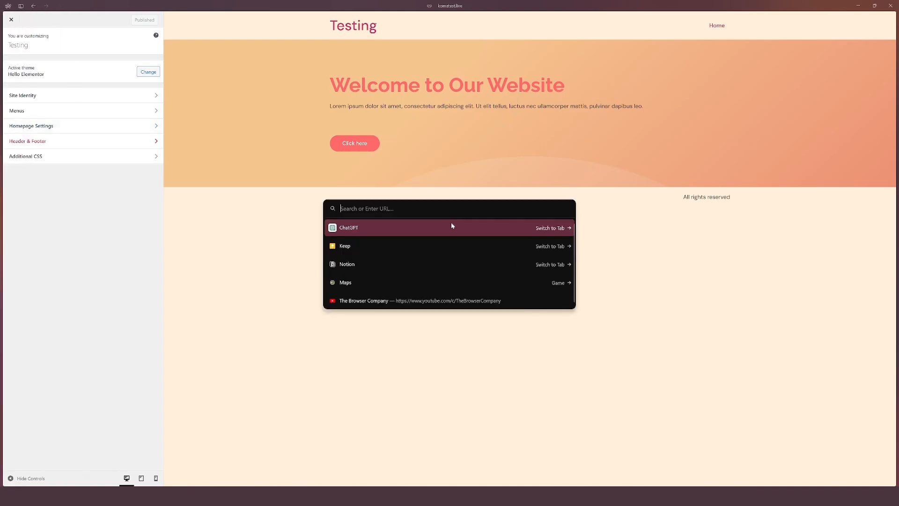
Step: Open the live site at komatest.live to view the new homepage
{"action": "type", "text": "komatest"}
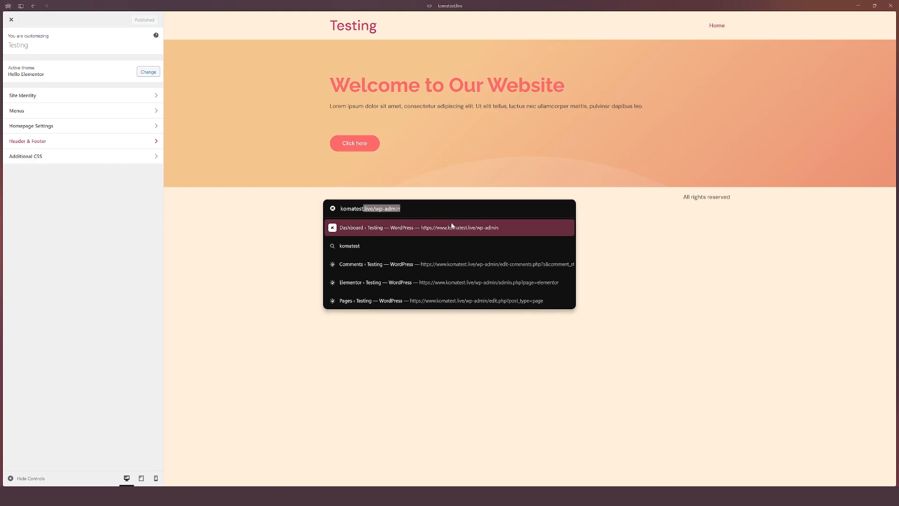
{"action": "key", "text": "Right"}
{"action": "key", "text": "BackSpace"}
{"action": "key", "text": "BackSpace"}
{"action": "key", "text": "BackSpace"}
{"action": "key", "text": "BackSpace"}
{"action": "key", "text": "BackSpace"}
{"action": "key", "text": "BackSpace"}
{"action": "key", "text": "BackSpace"}
{"action": "key", "text": "BackSpace"}
{"action": "key", "text": "BackSpace"}
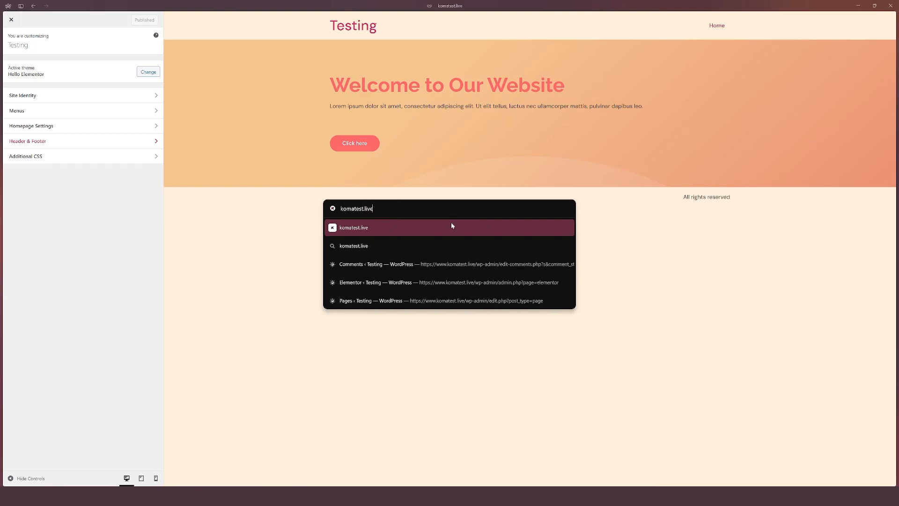
{"action": "key", "text": "Return"}
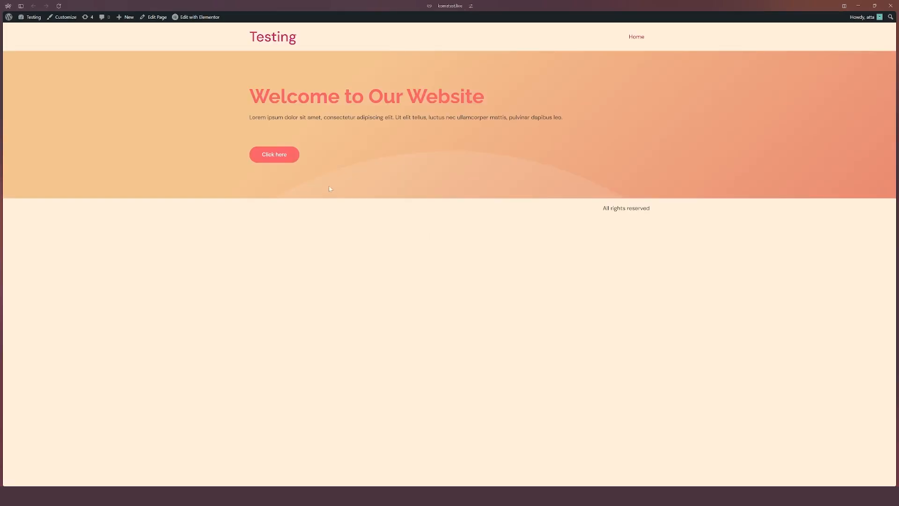